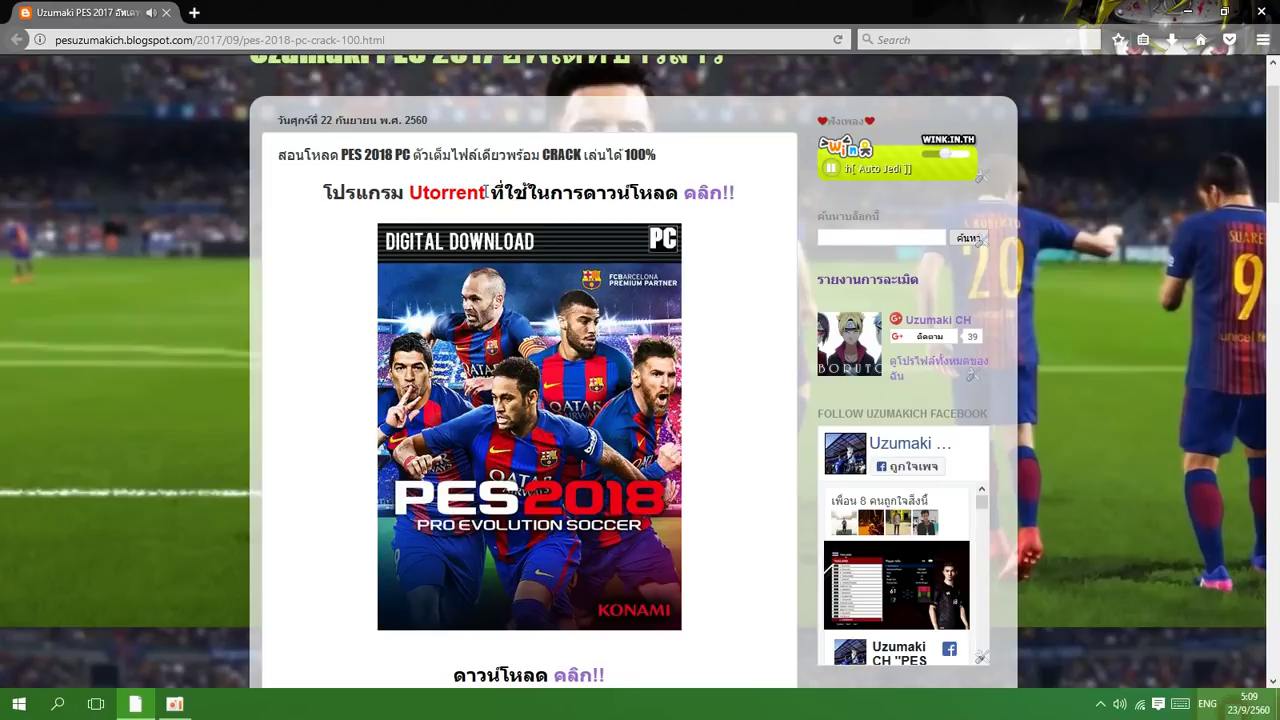
Step: View the µTorrent download site linked from the blog post in a separate tab, and close that tab
right_click(700, 205)
click(722, 212)
click(267, 11)
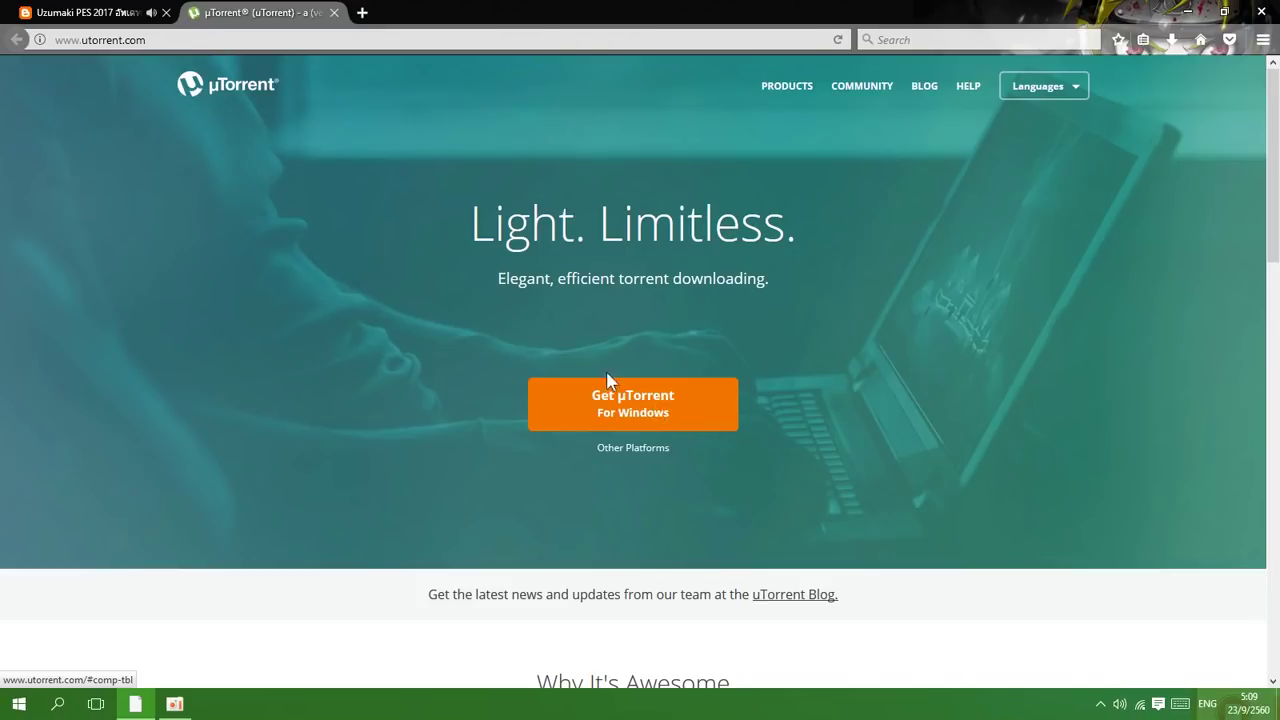
click(333, 12)
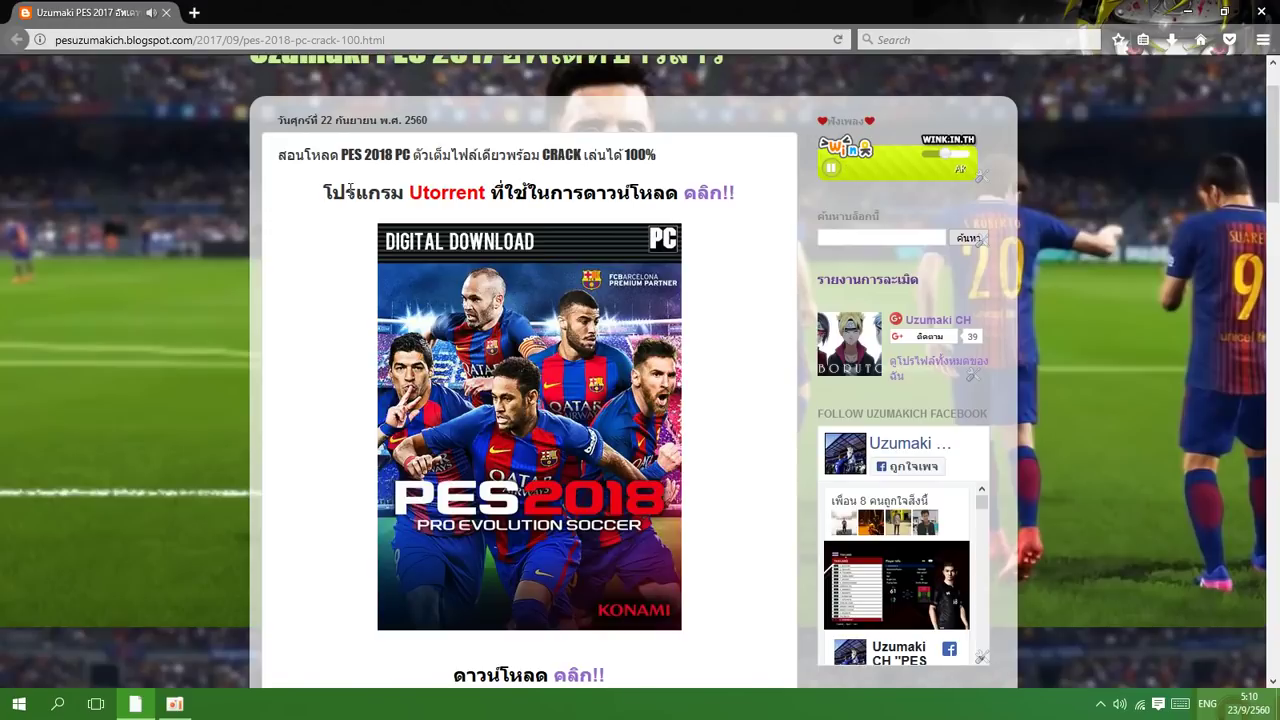
Step: Open the PES 2018 game download link from the blog post in a new tab and show the nexus-lan.com.br page
scroll(450, 350, down, 4)
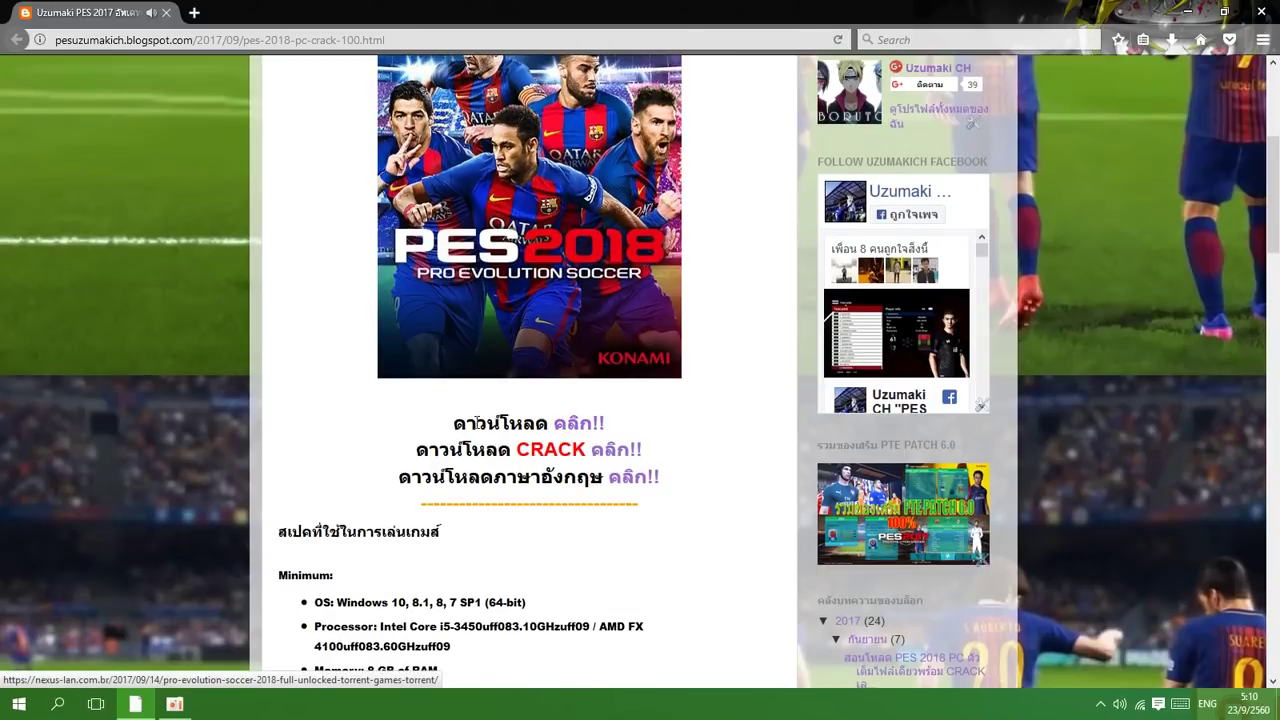
right_click(572, 424)
click(593, 440)
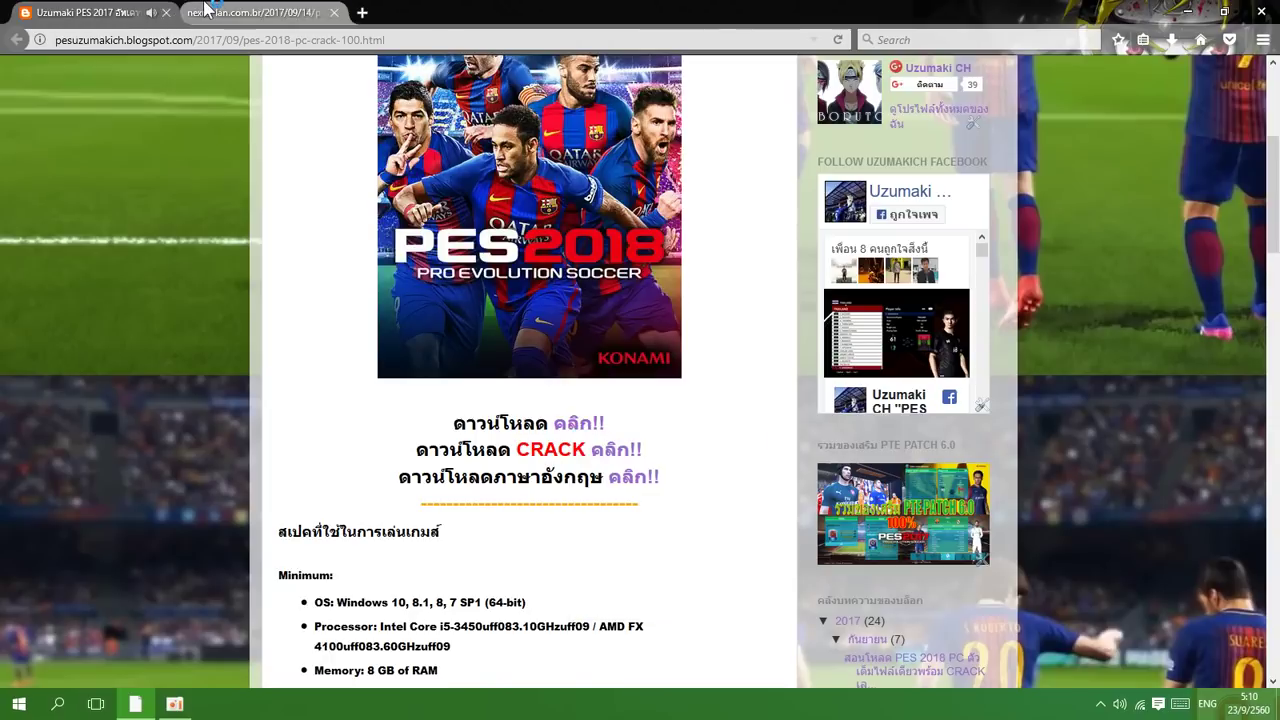
click(205, 10)
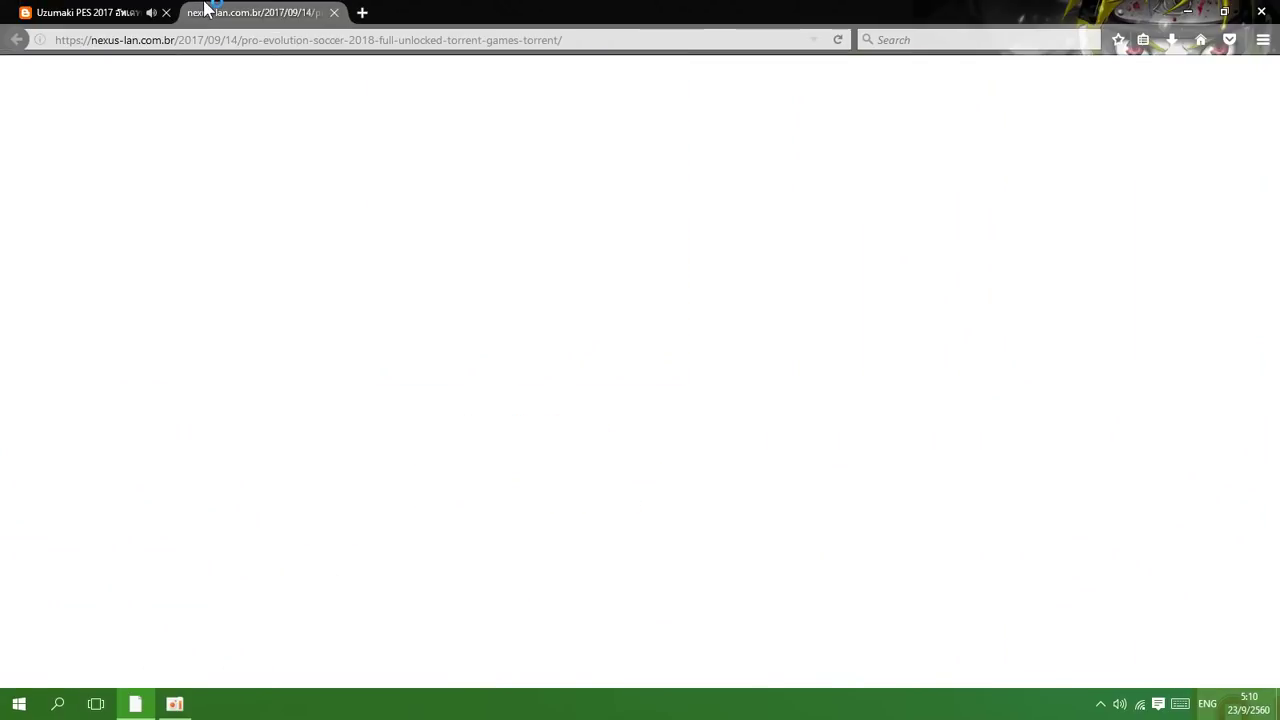
click(266, 40)
click(100, 10)
click(250, 10)
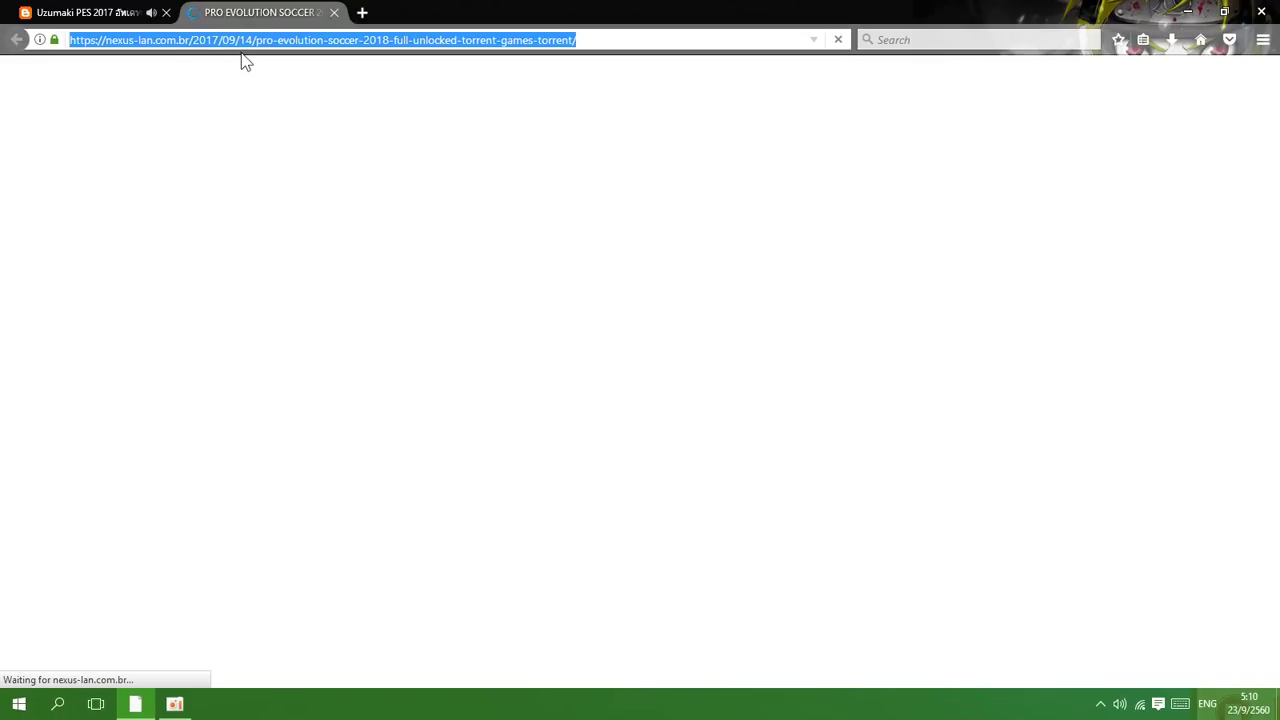
click(85, 11)
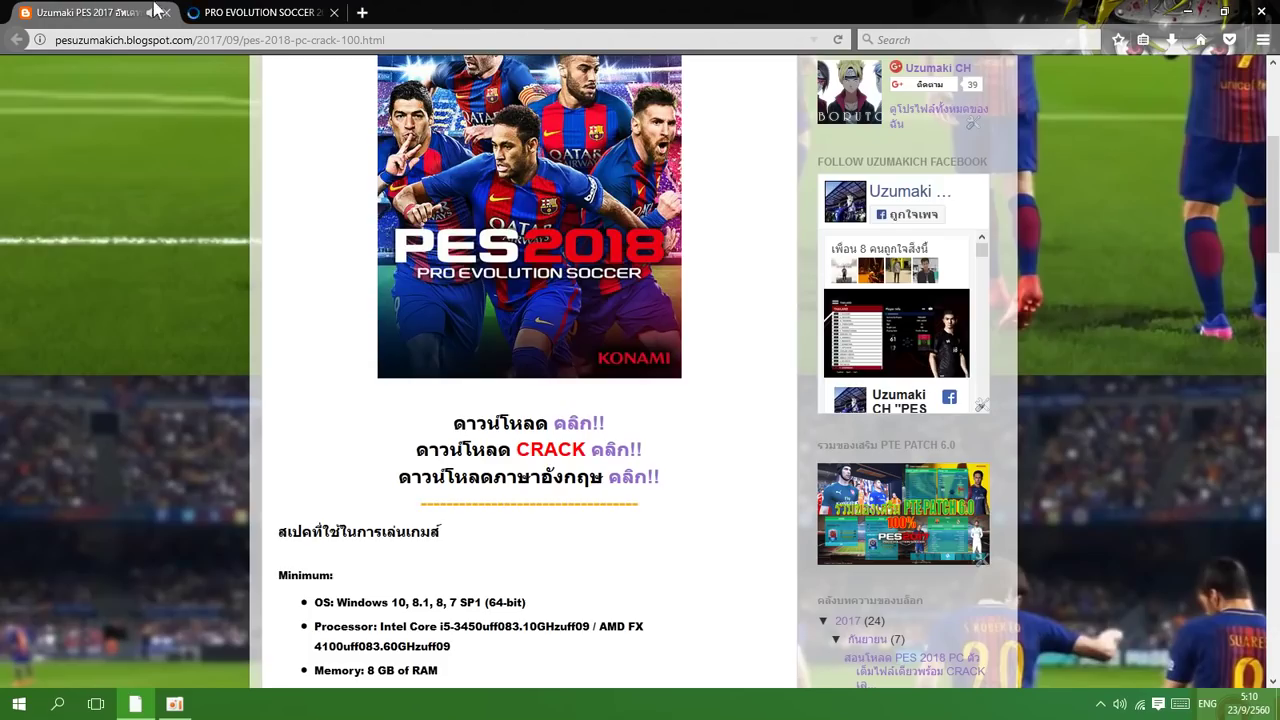
click(232, 11)
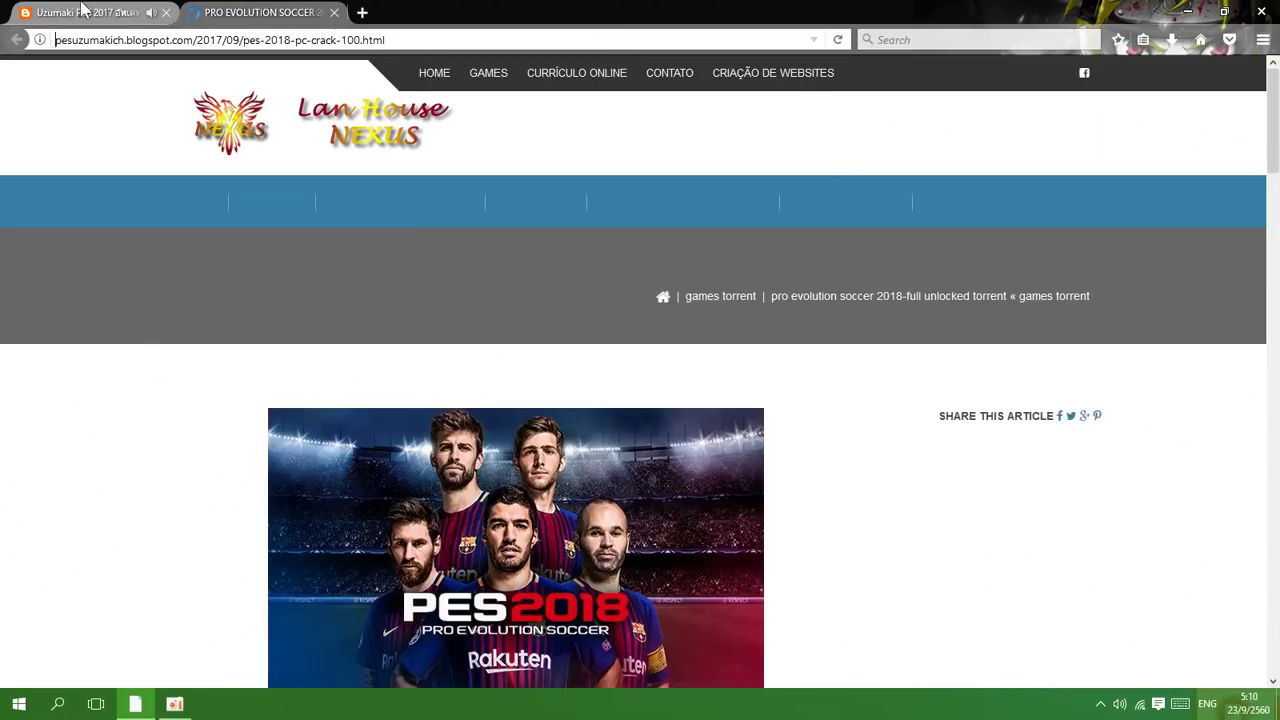
Step: Open the PRO.EVOLUTION.SOCCER.2018-FULL UNLOCKED.Torrent magnet link in a new tab to load it into µTorrent
scroll(420, 130, down, 10)
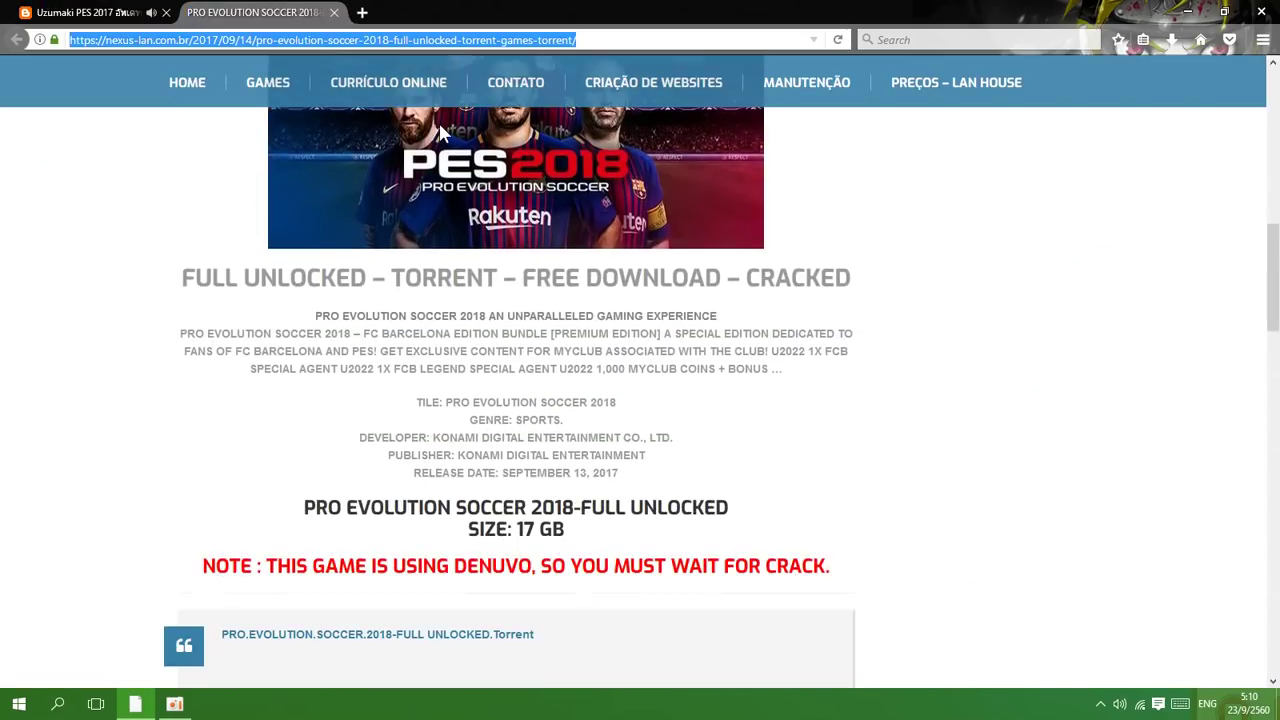
scroll(440, 124, down, 3)
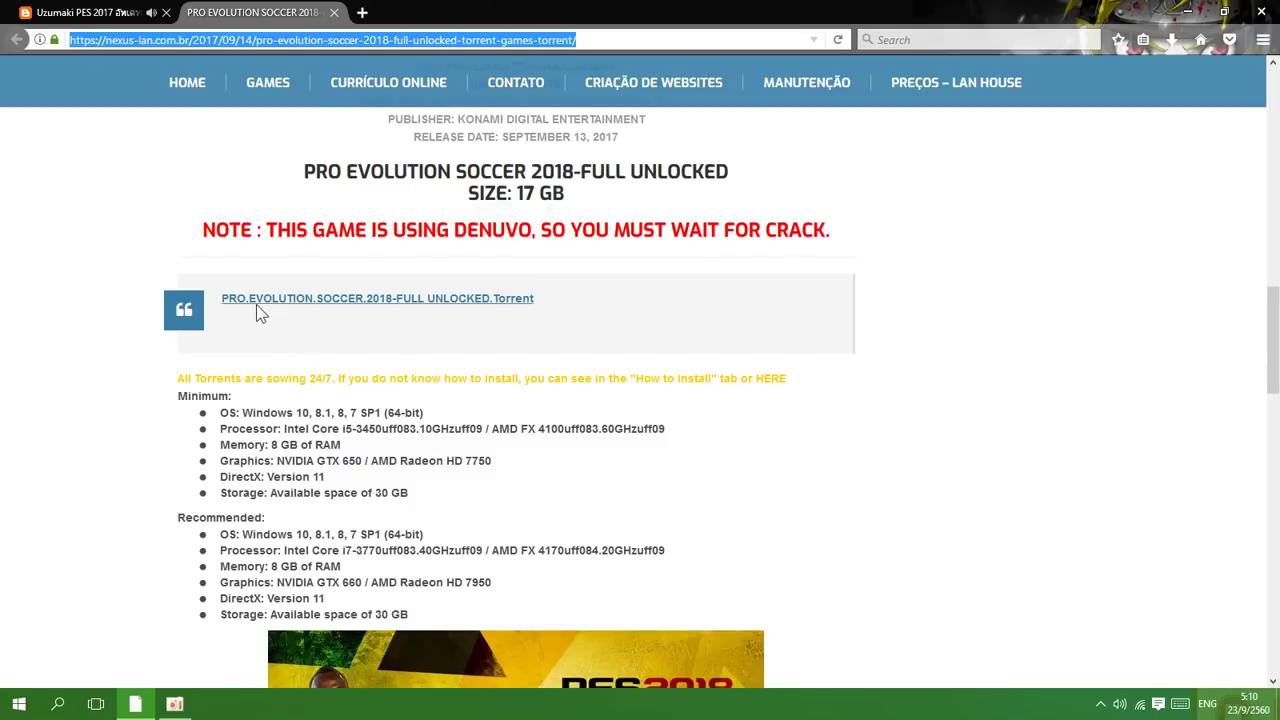
right_click(416, 299)
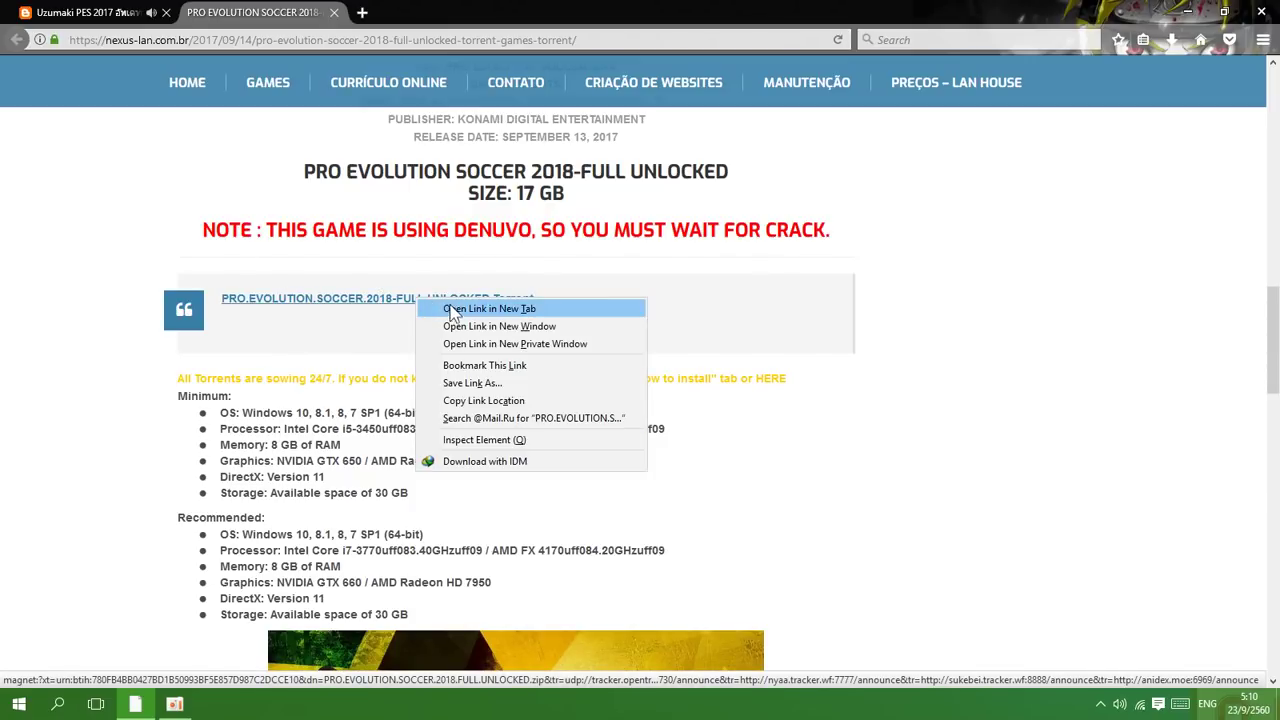
click(452, 309)
click(396, 10)
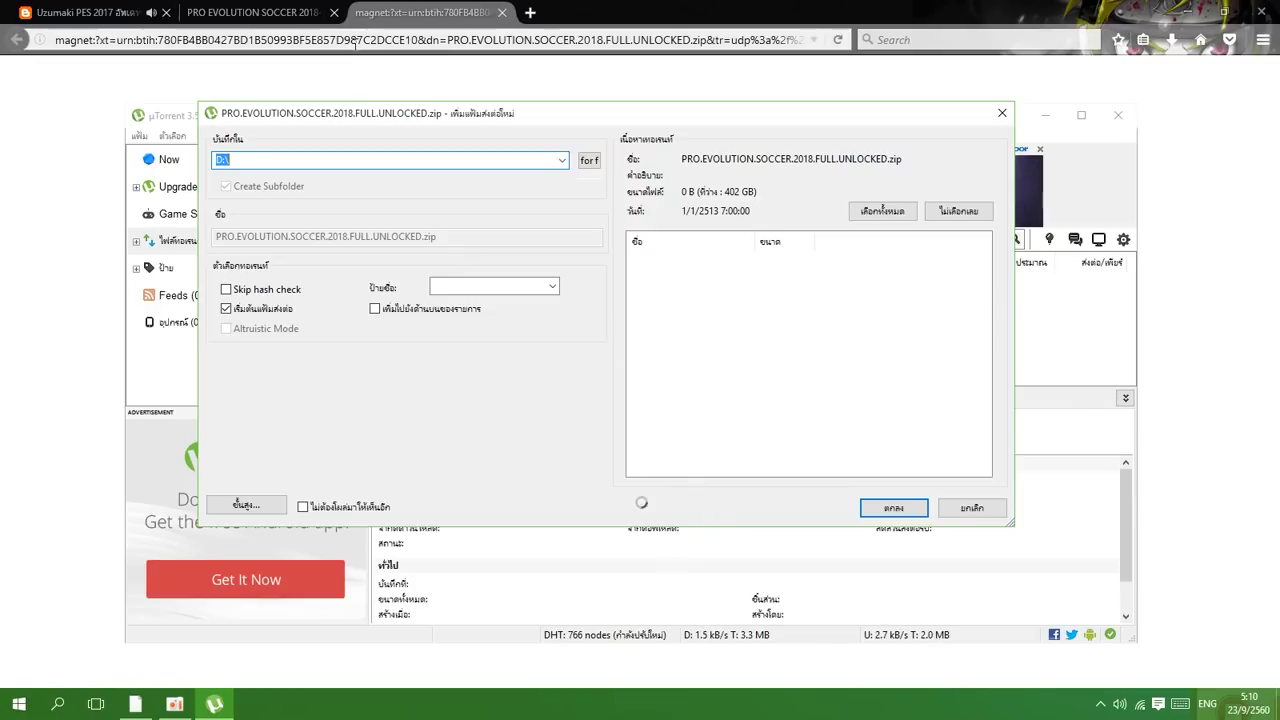
Step: Choose D:\ as the save location for the new torrent
click(558, 163)
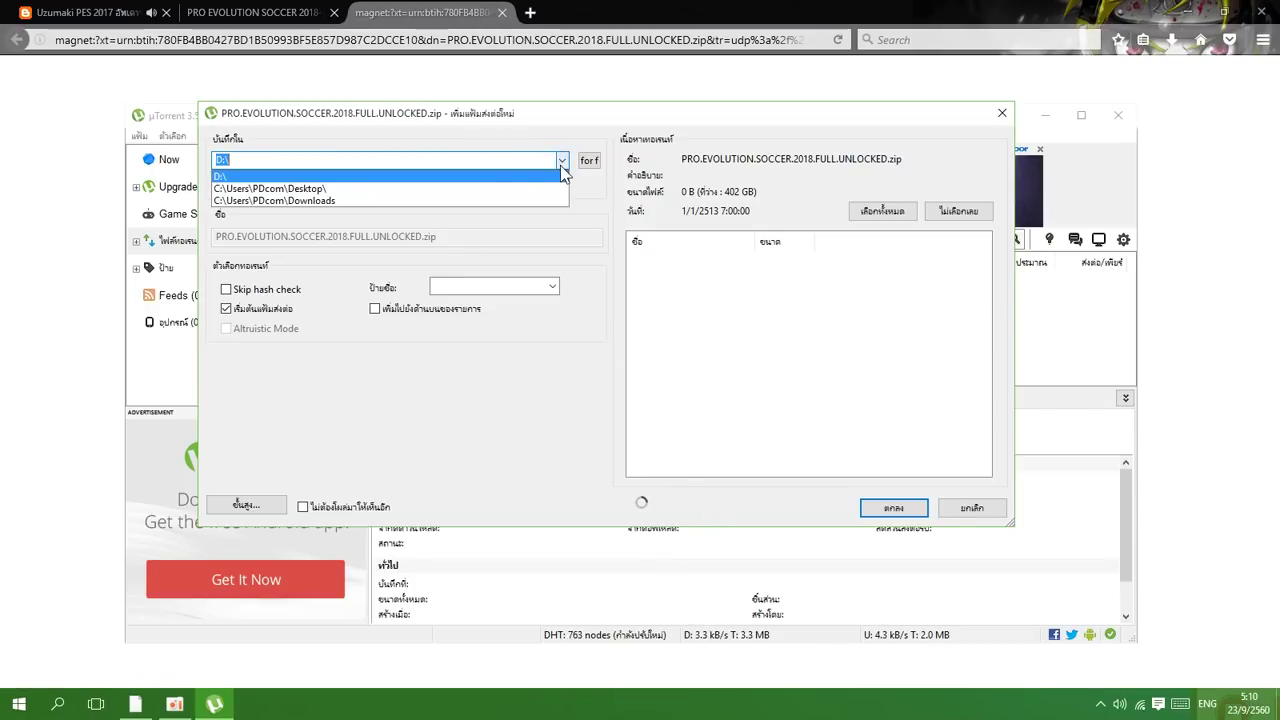
click(349, 177)
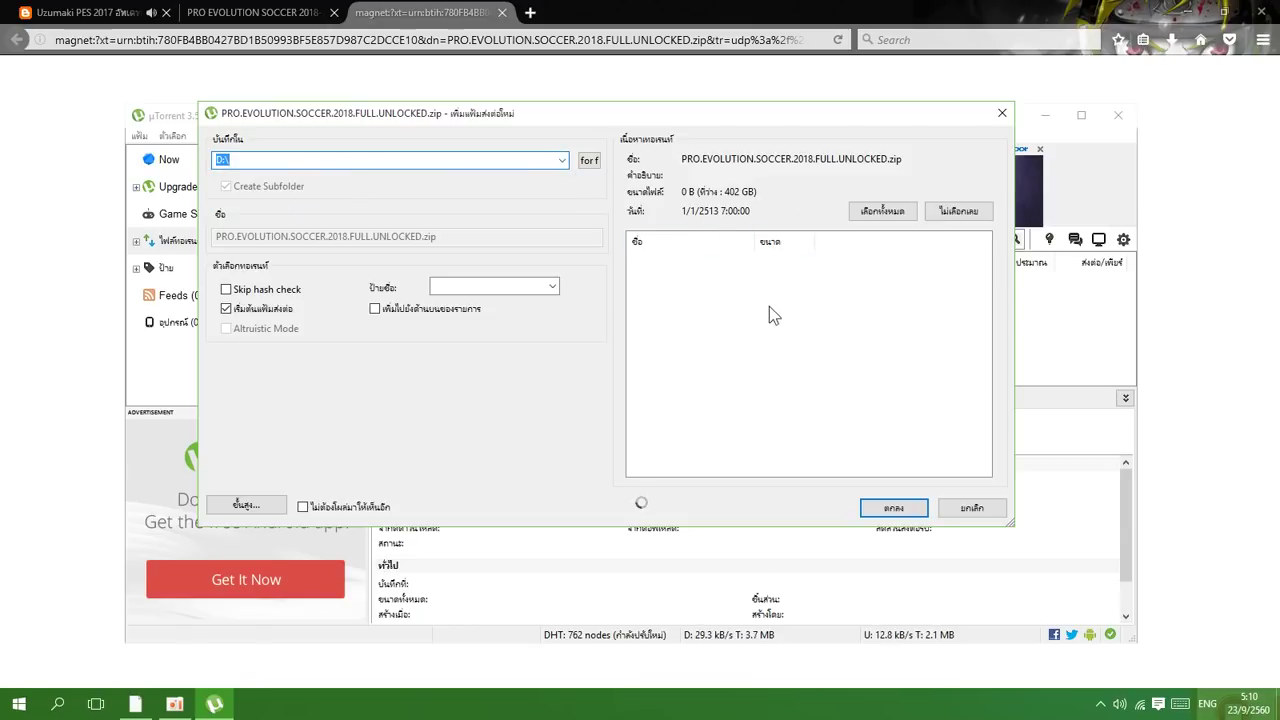
click(175, 704)
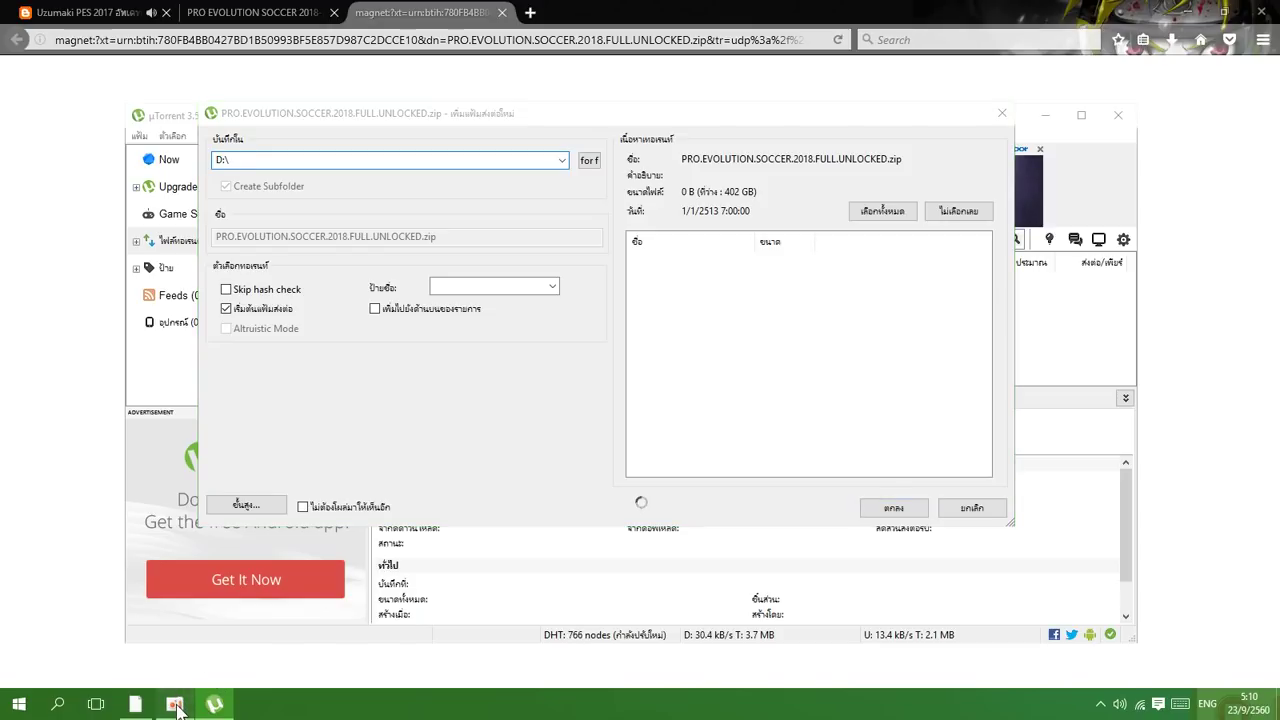
click(1248, 531)
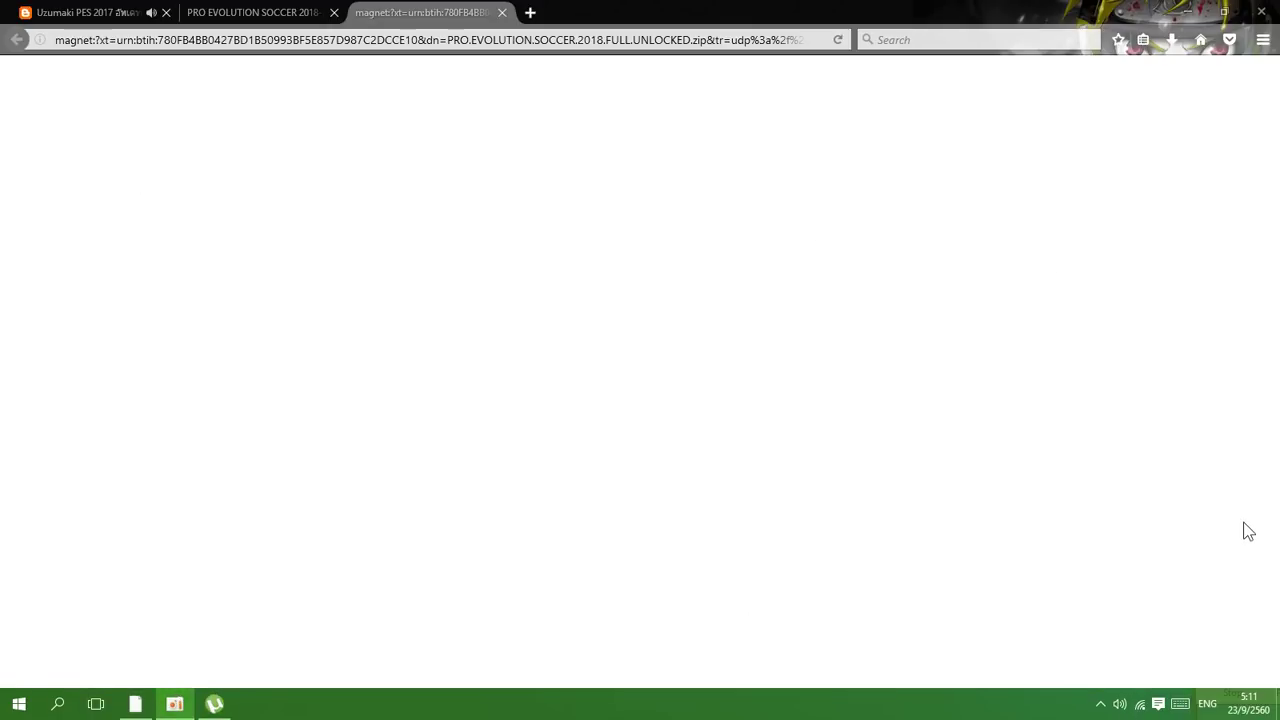
Step: Close the magnet and torrent page tabs, and add PRO.EVOLUTION.SOCCER.2018.FULL.UNLOCKED.zip to the downloads in µTorrent
click(503, 13)
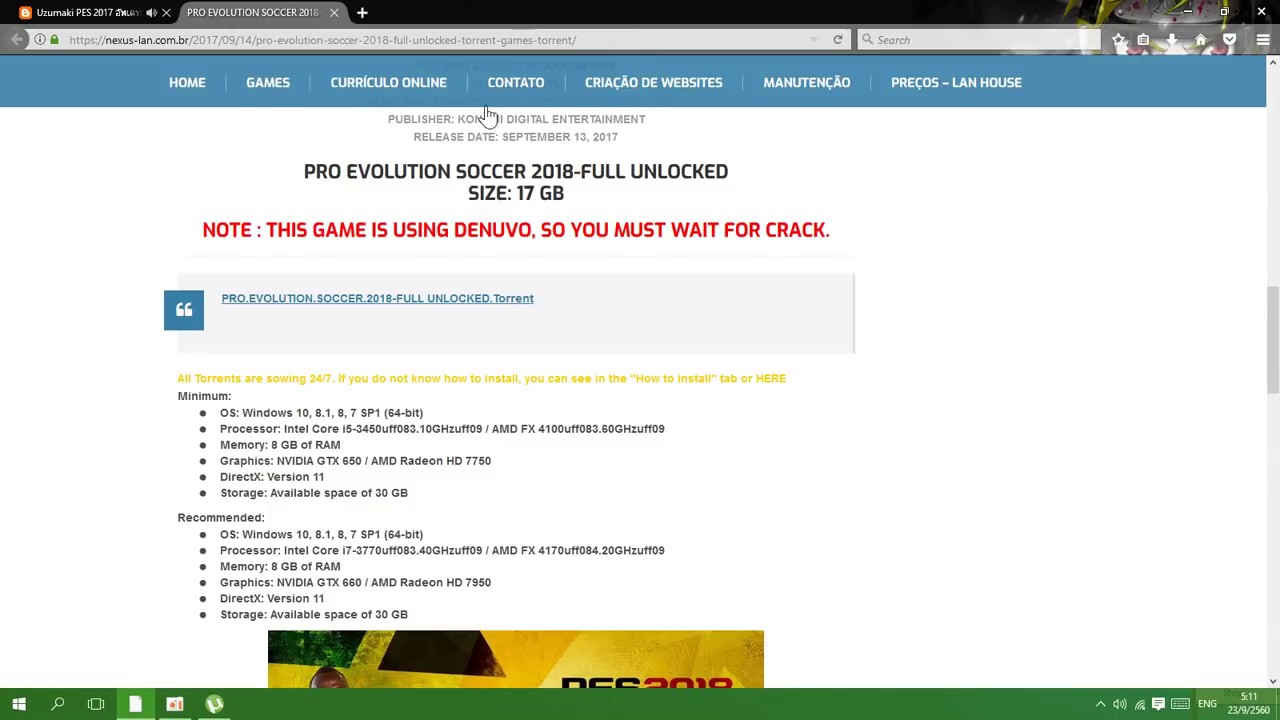
click(333, 13)
click(214, 704)
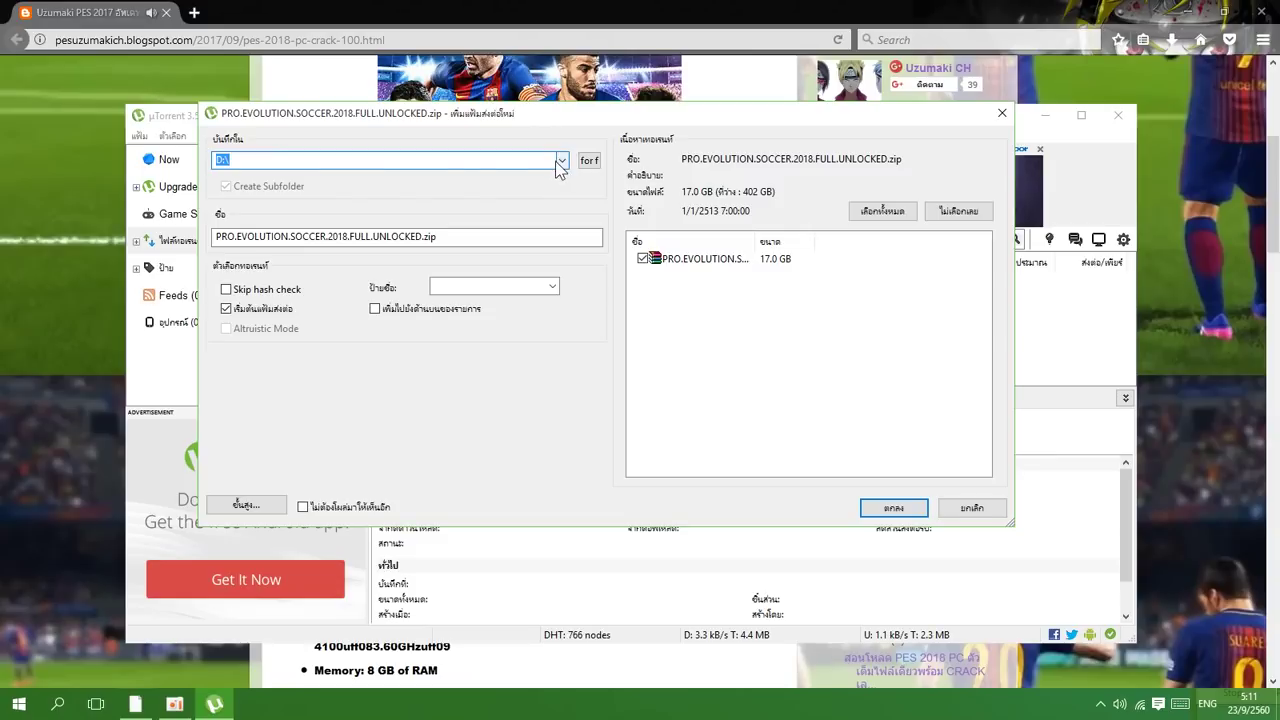
click(722, 262)
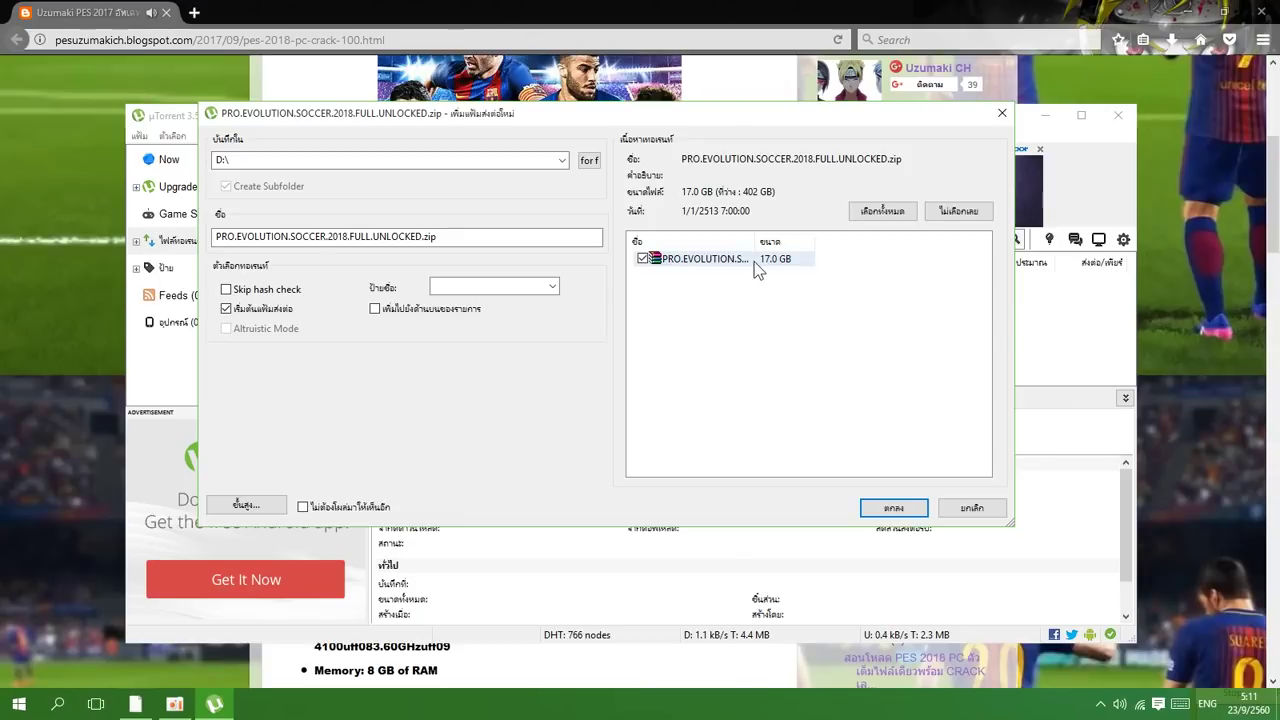
click(891, 509)
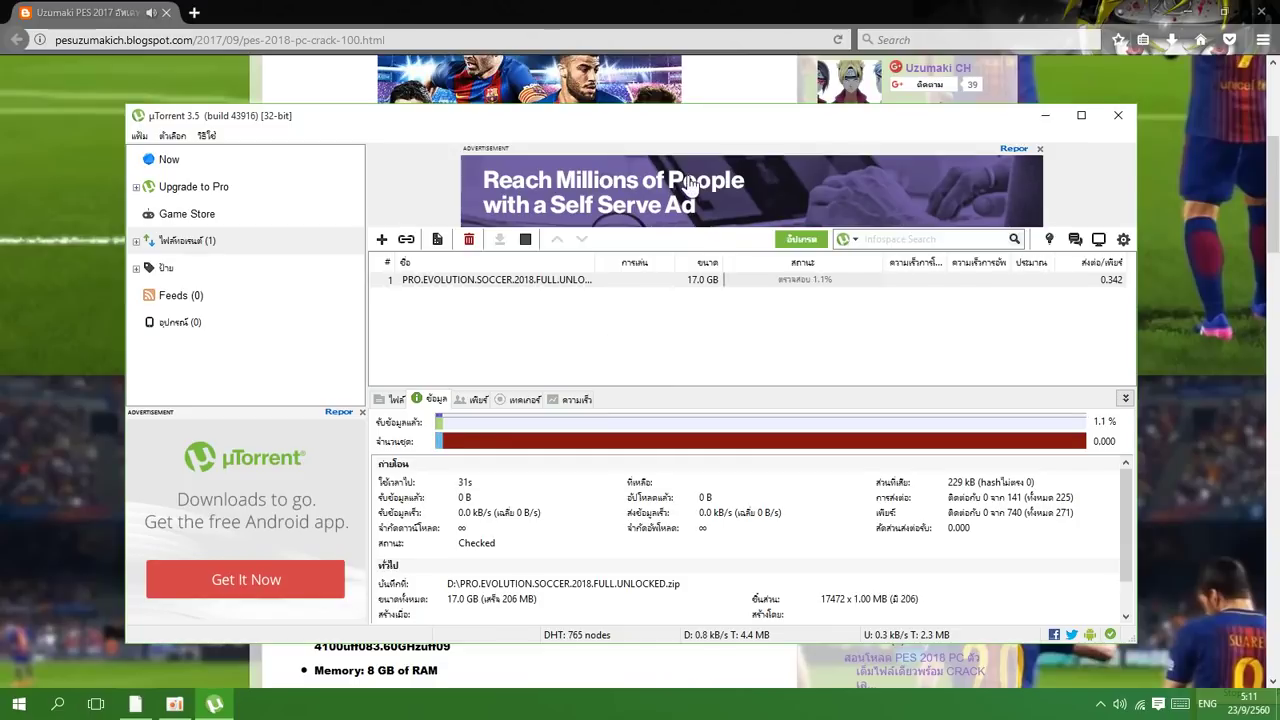
Step: Set the torrent's Bandwidth Allocation to สูง (high) and check that option again
right_click(762, 280)
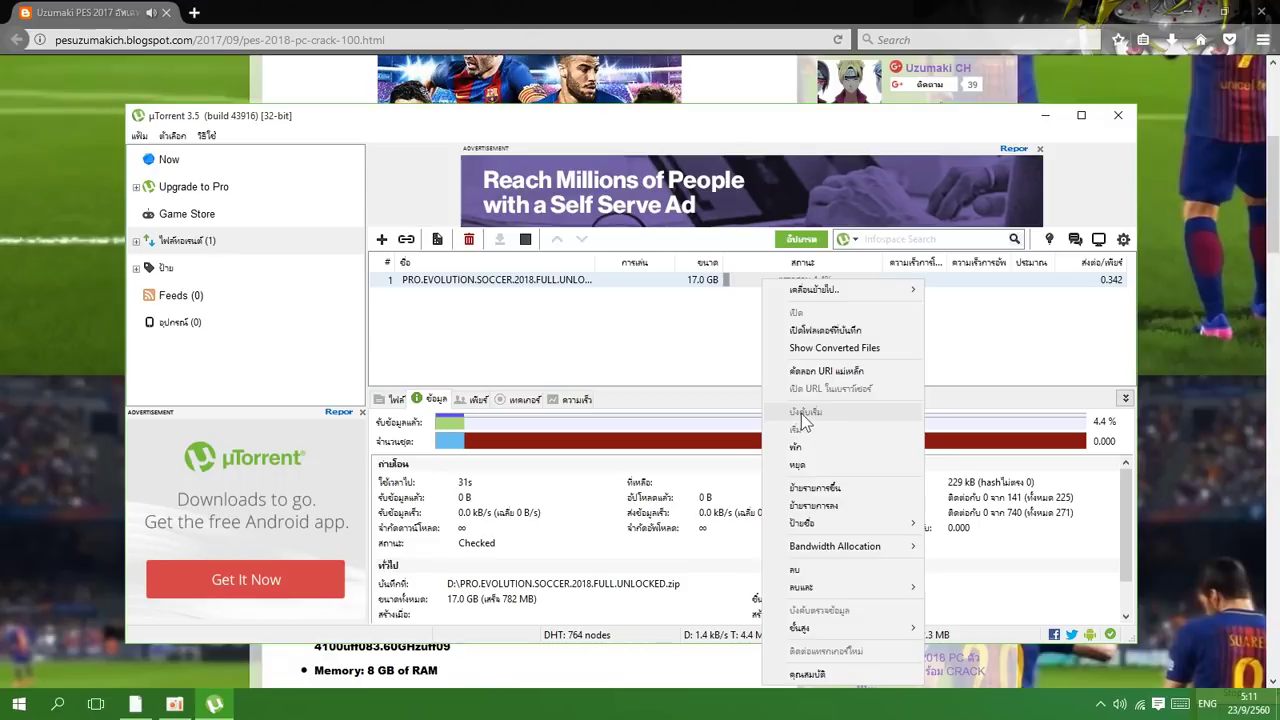
mouse_move(859, 547)
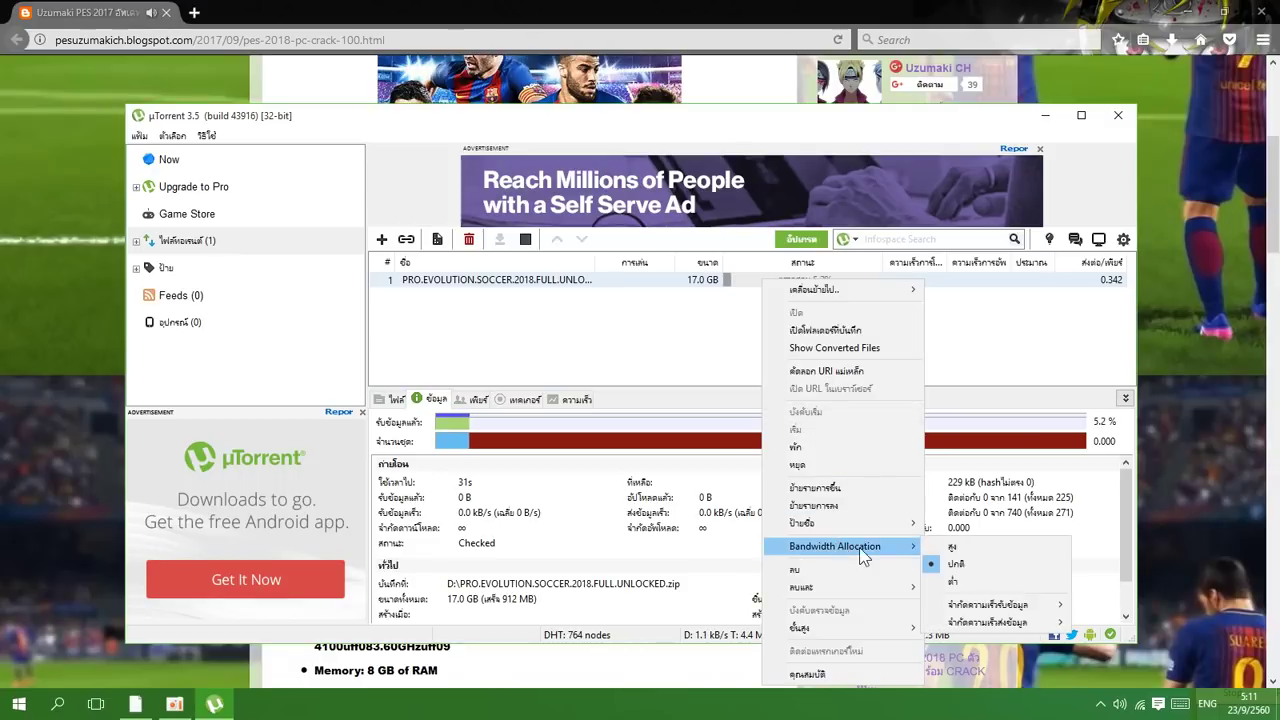
click(937, 551)
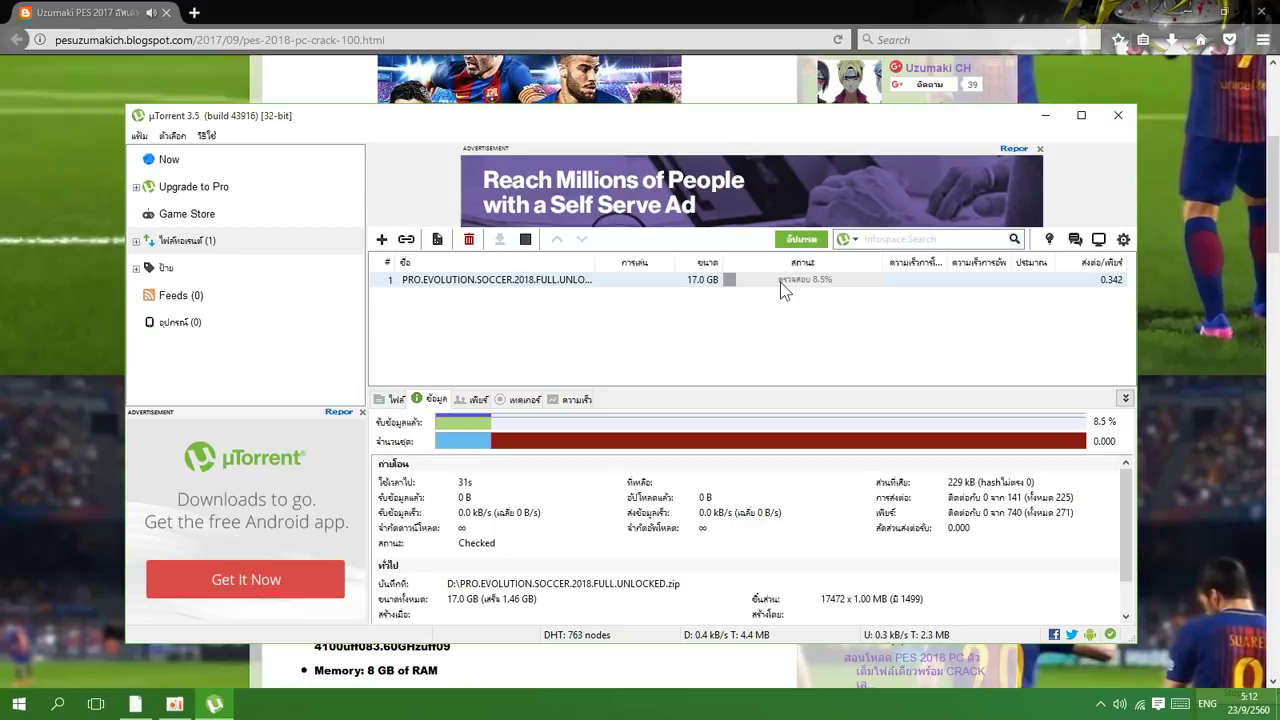
right_click(780, 282)
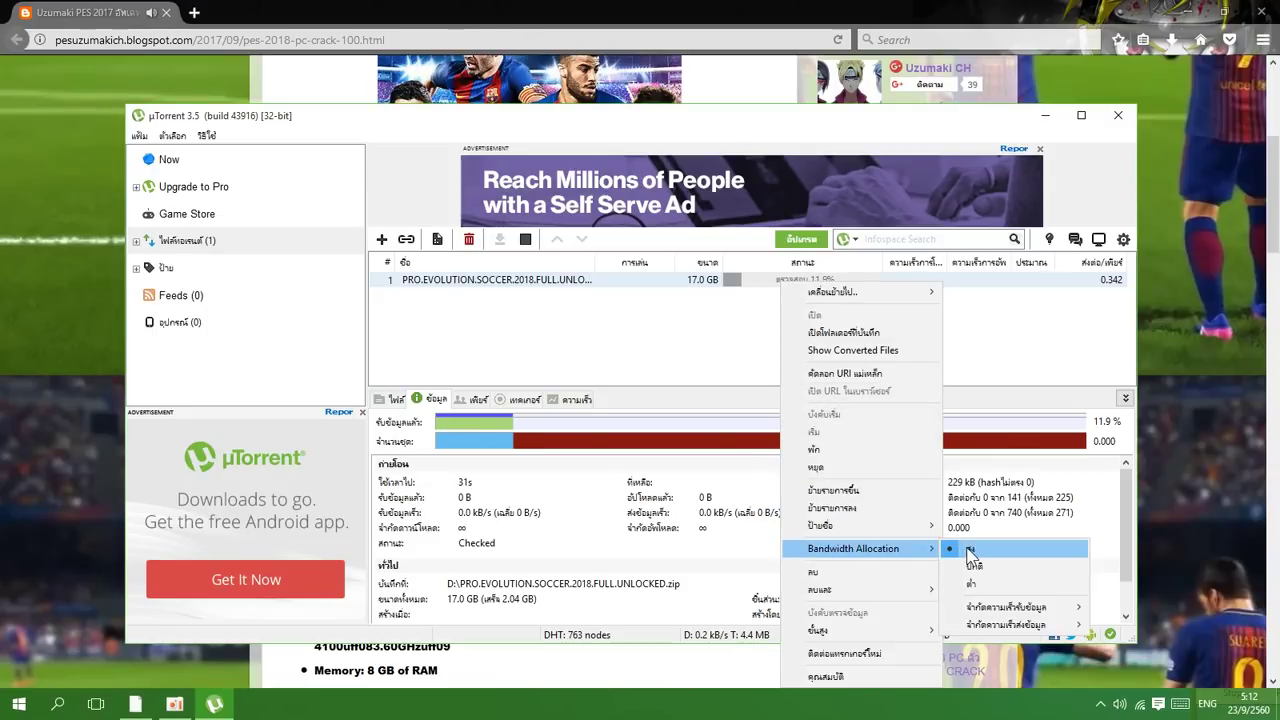
click(1007, 345)
click(692, 281)
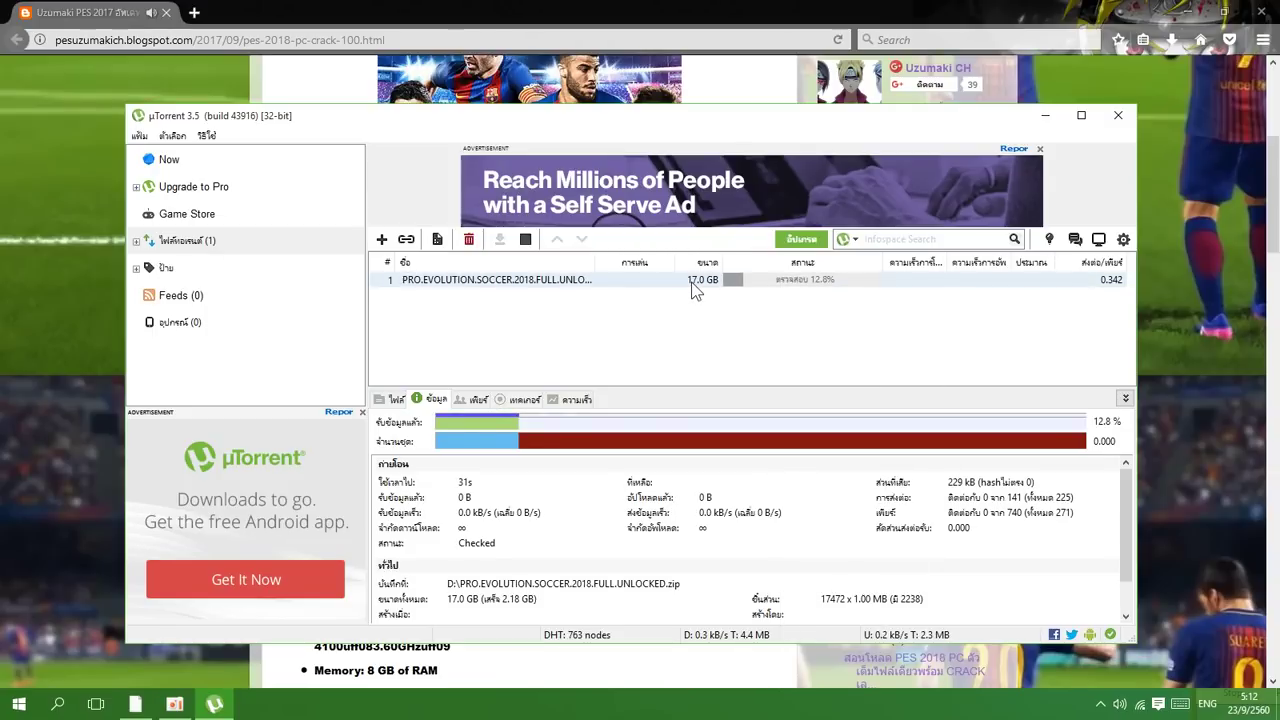
Step: Minimize µTorrent and the browser, and open the desktop image เสร็จแล้ว in Microsoft Office Picture Manager
click(1048, 115)
click(1186, 12)
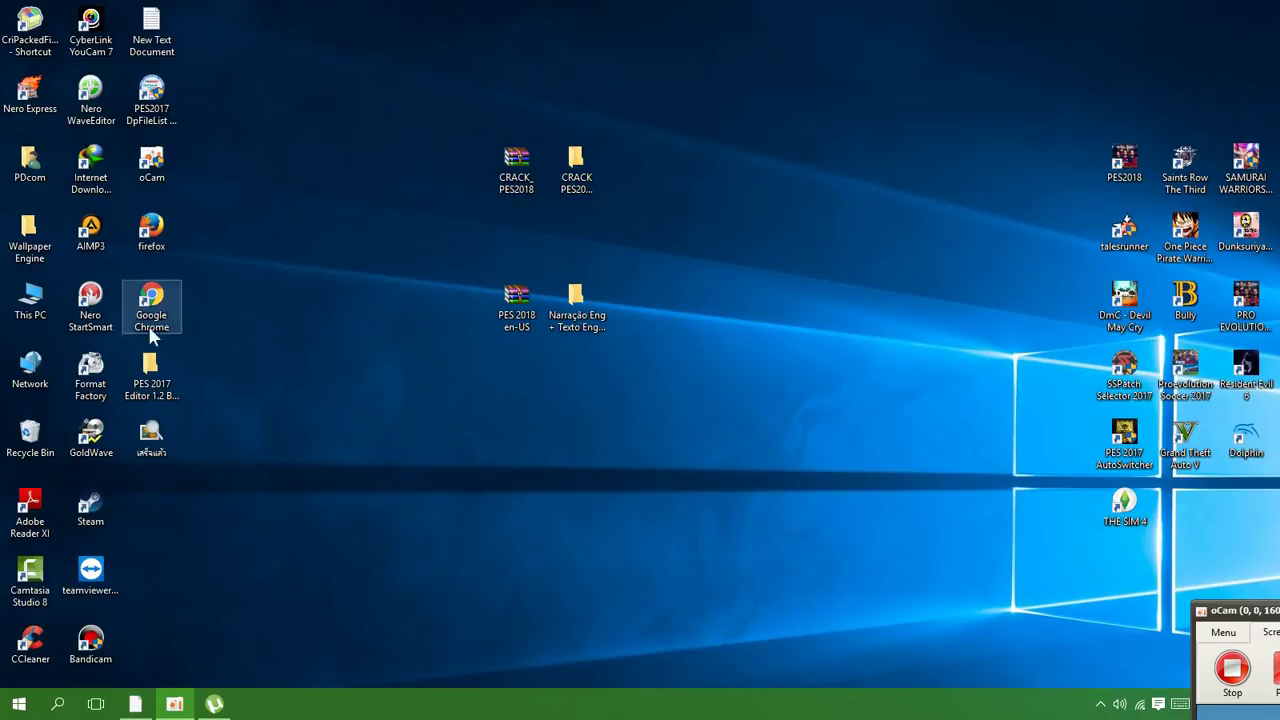
right_click(163, 449)
mouse_move(251, 427)
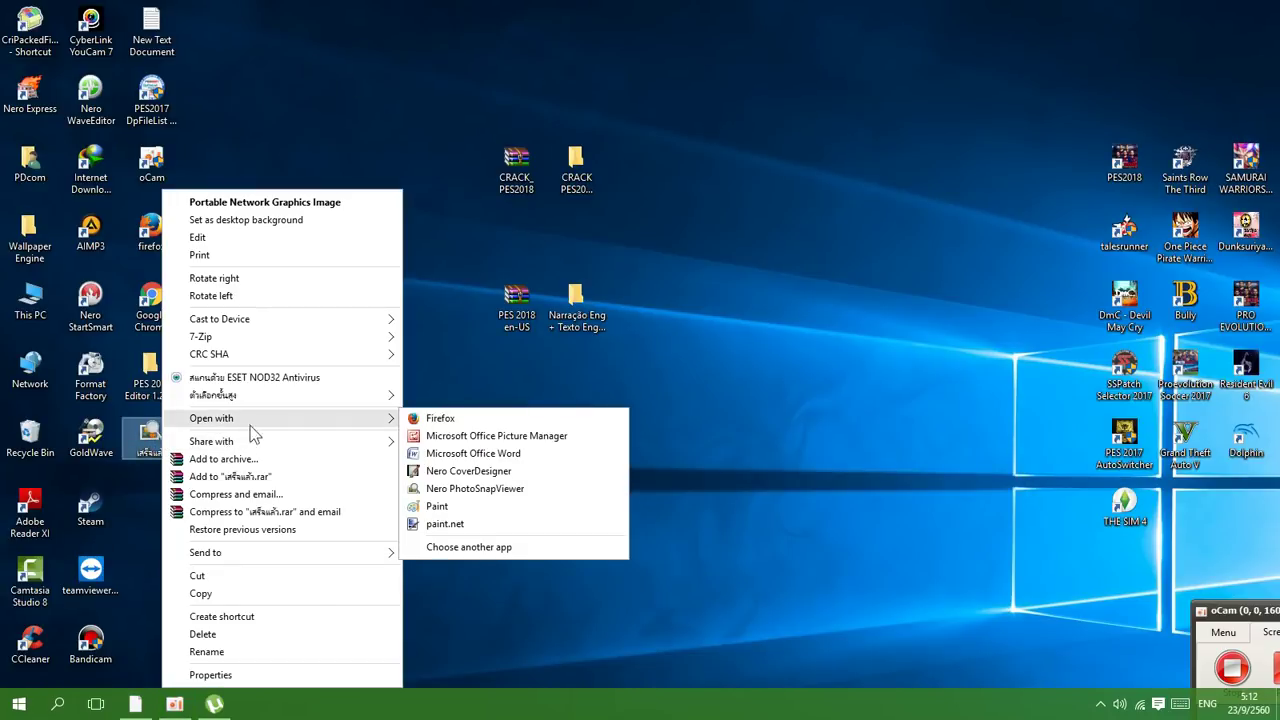
click(434, 422)
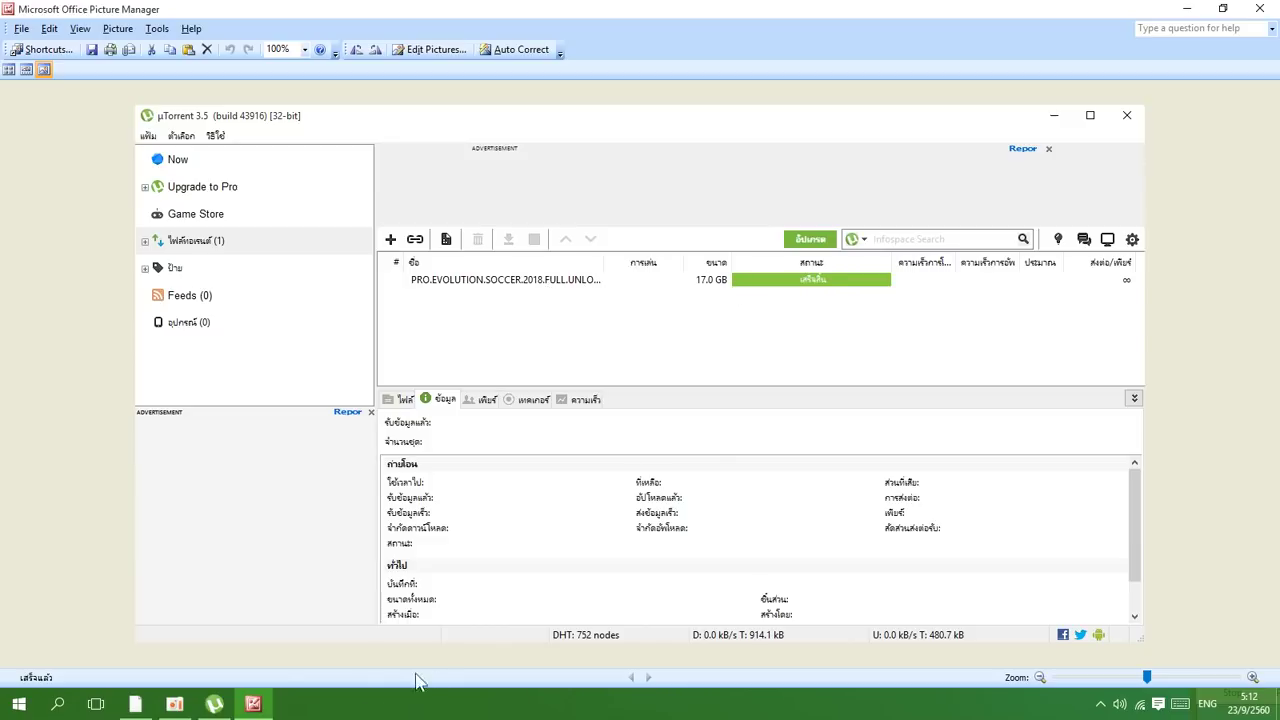
Step: Switch back to µTorrent and stop the PES 2018 torrent
click(214, 704)
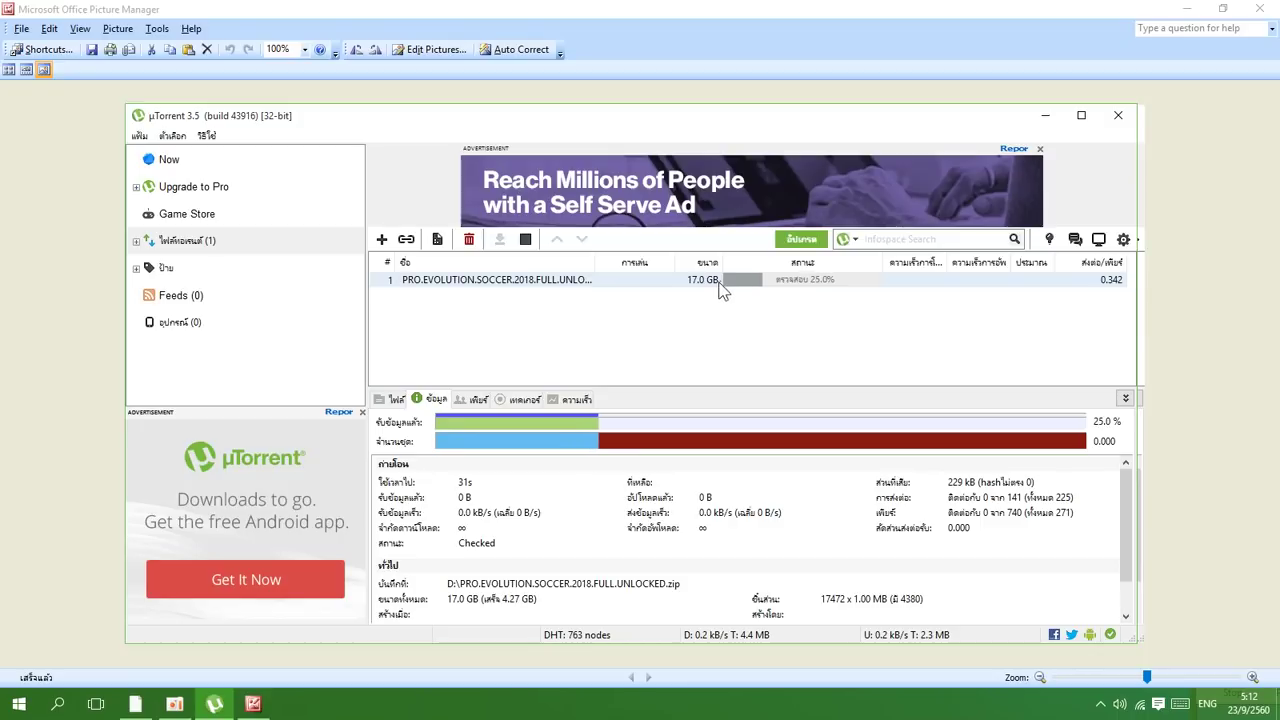
right_click(804, 280)
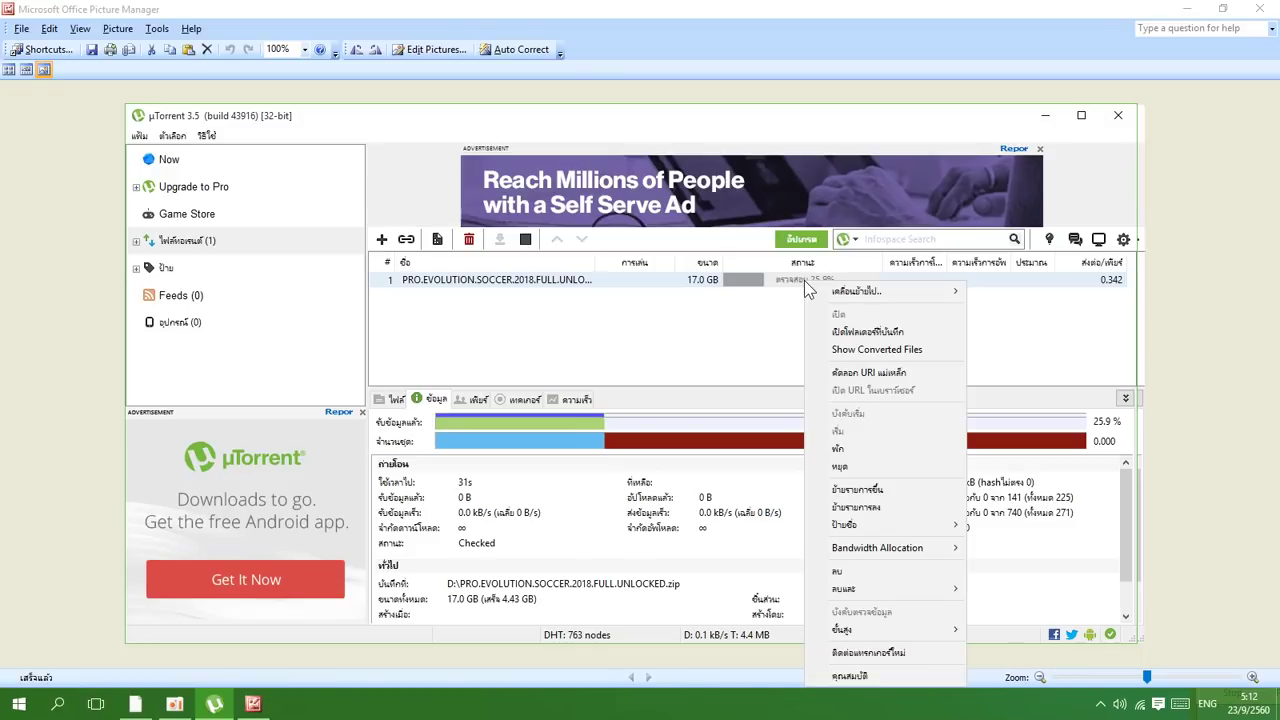
click(855, 468)
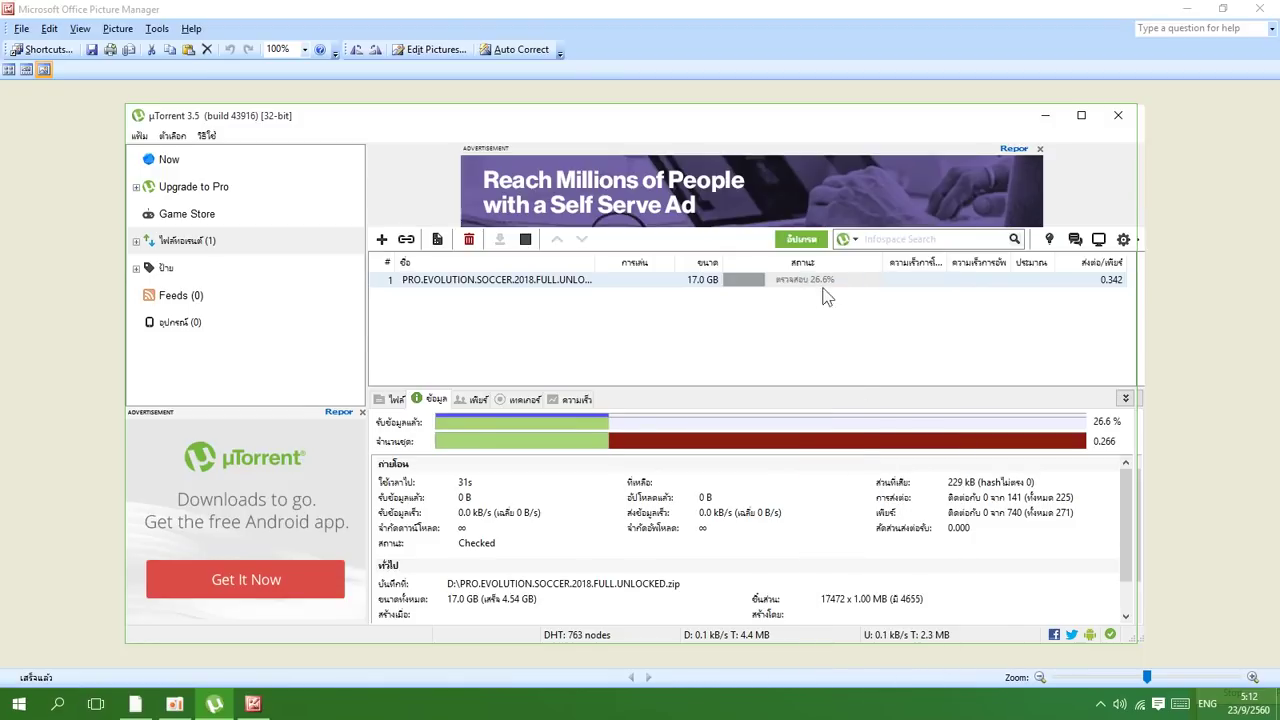
Step: Return to µTorrent, open the folder holding the PES 2018 torrent's download while skipping the Pro upgrade offer, and close µTorrent
click(253, 706)
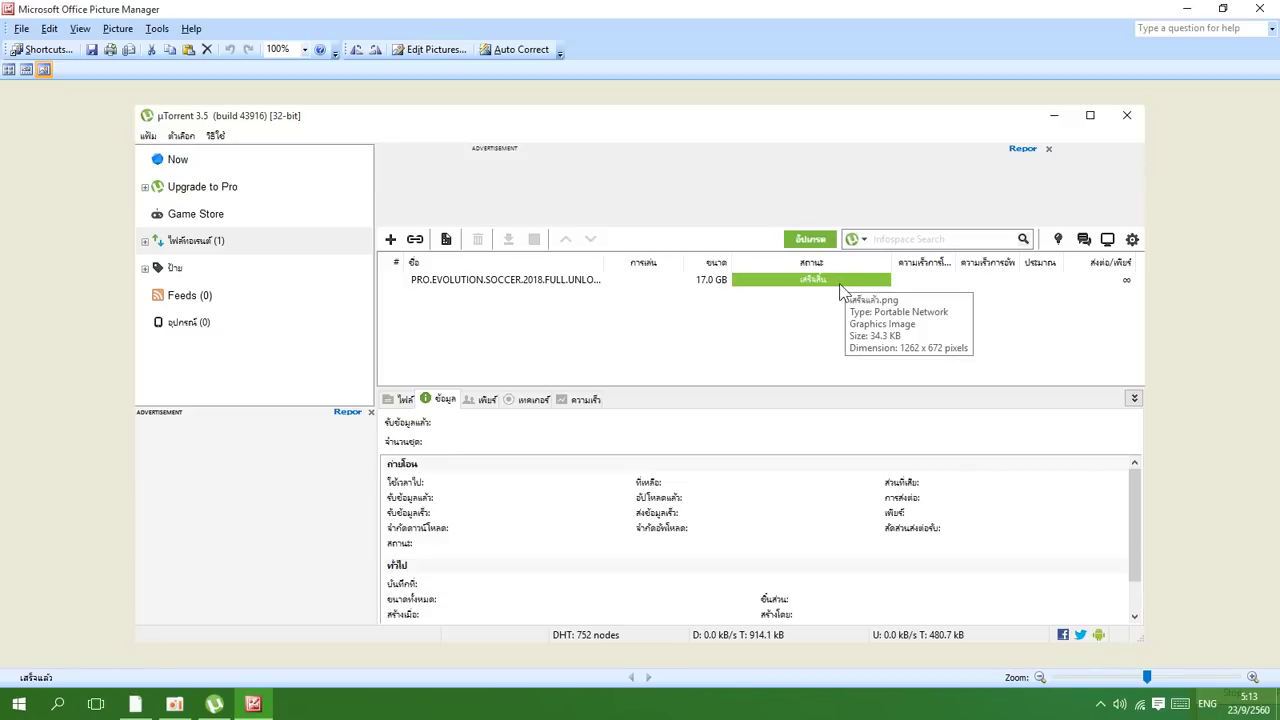
click(224, 708)
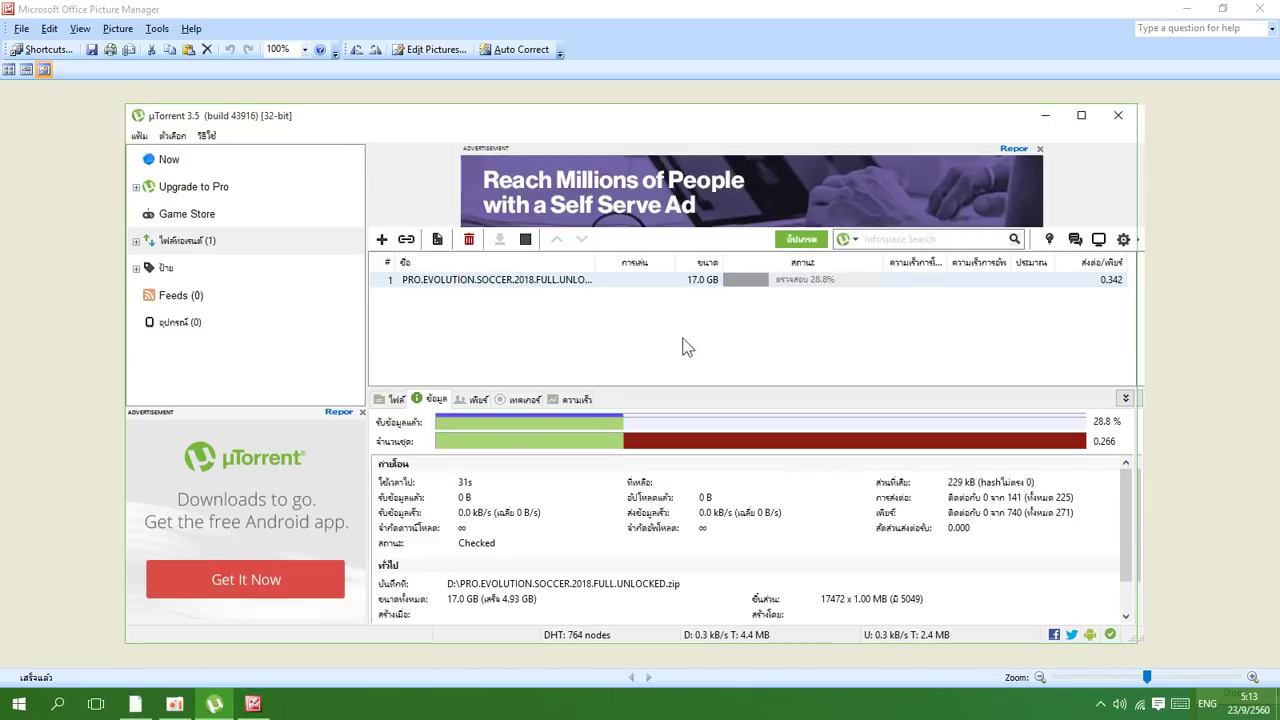
right_click(765, 285)
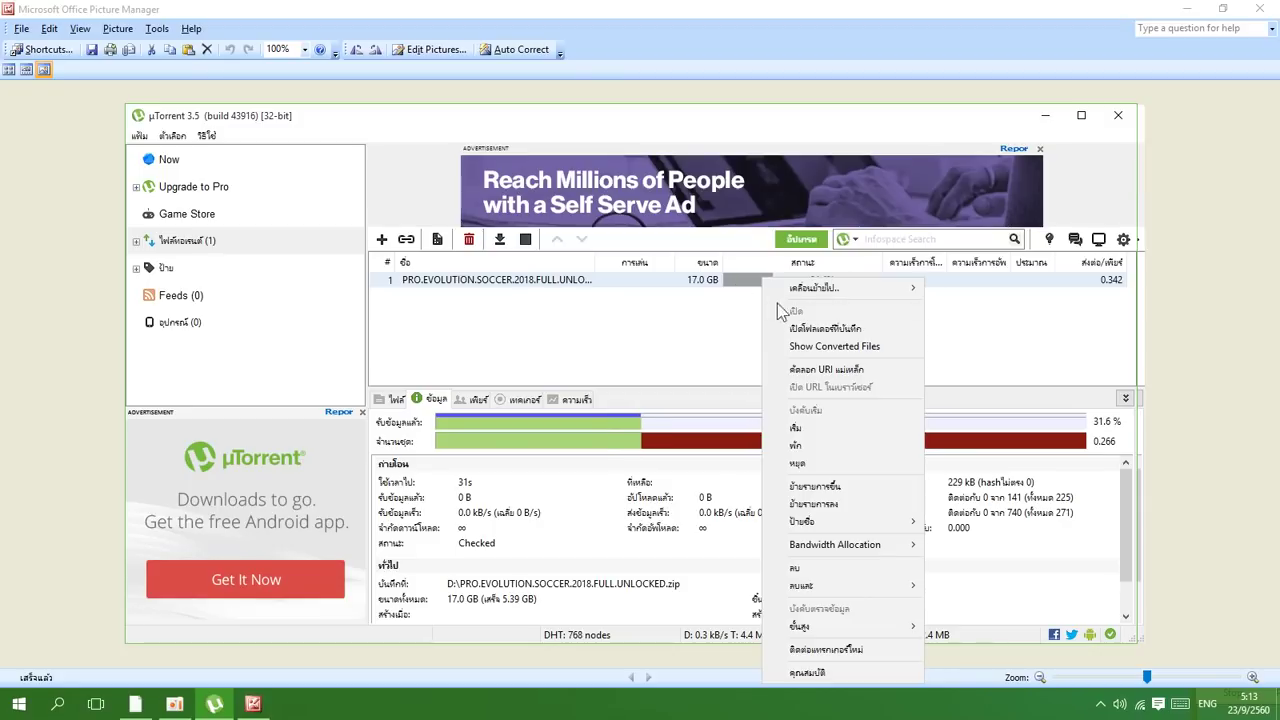
click(810, 329)
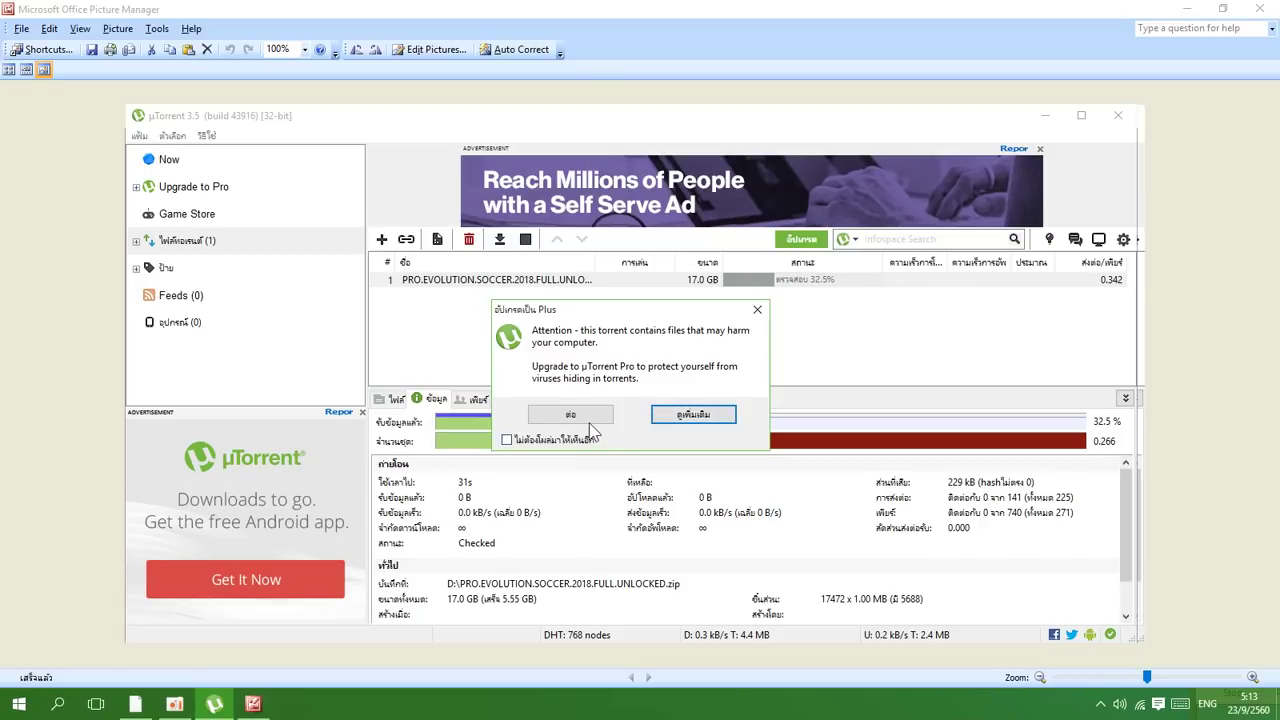
click(589, 420)
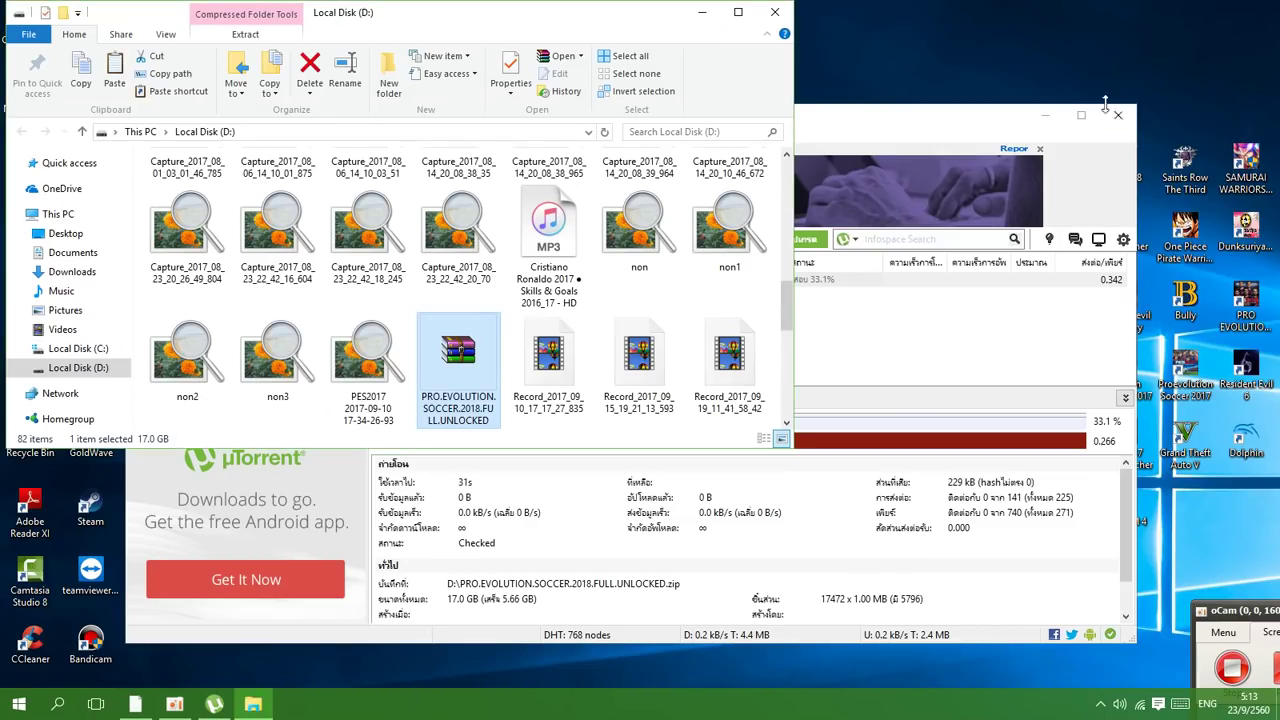
click(1117, 115)
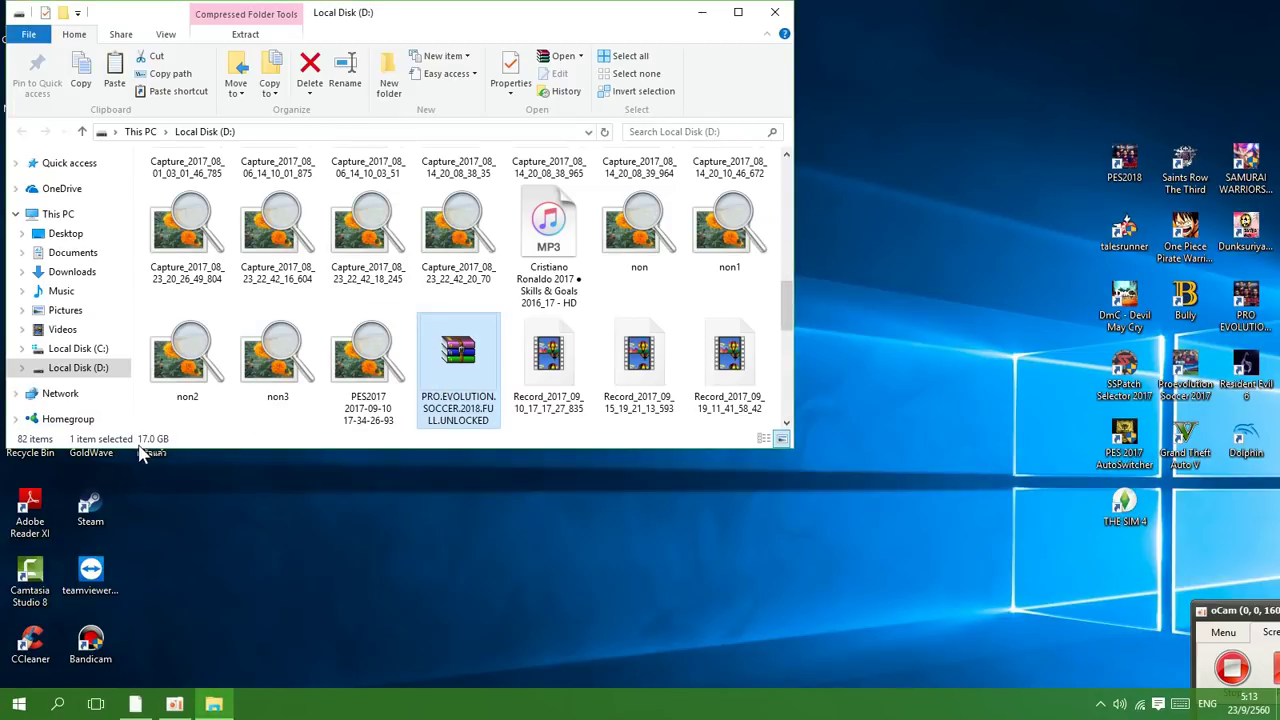
Step: Check the extraction options for the PRO.EVOLUTION.SOCCER.2018.FULL.UNLOCKED archive without extracting it
right_click(435, 365)
mouse_move(455, 130)
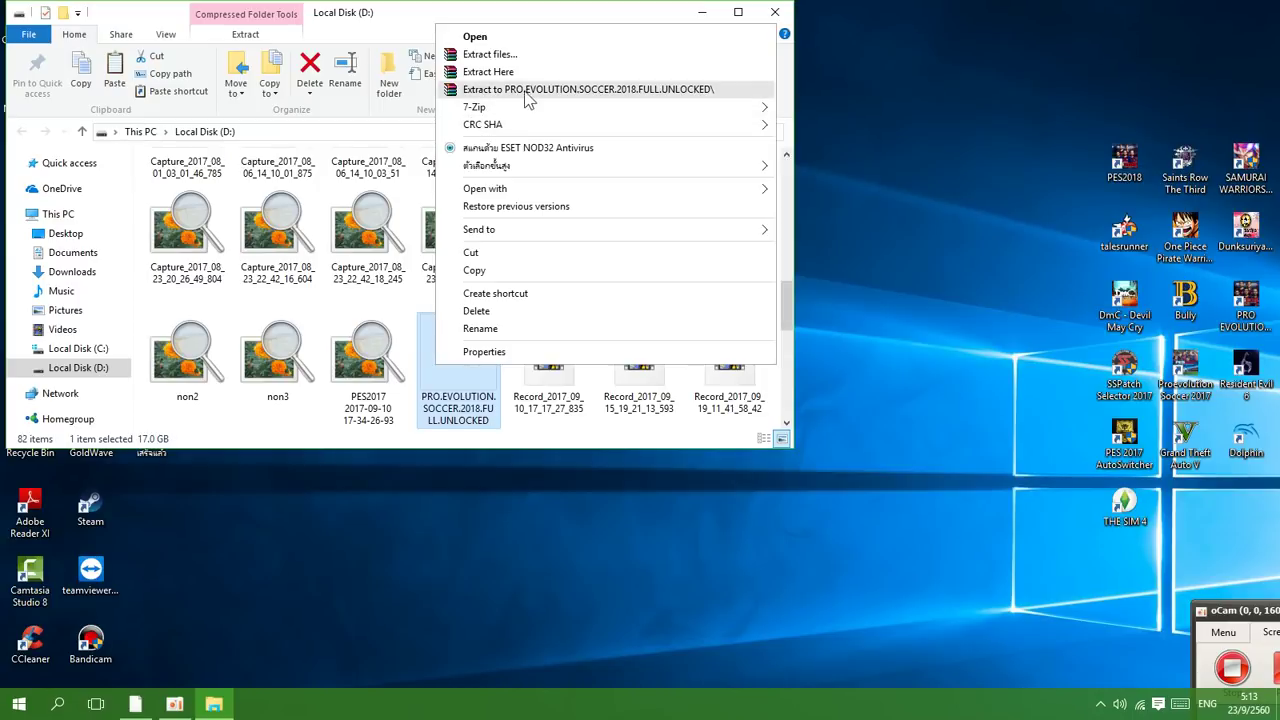
click(283, 308)
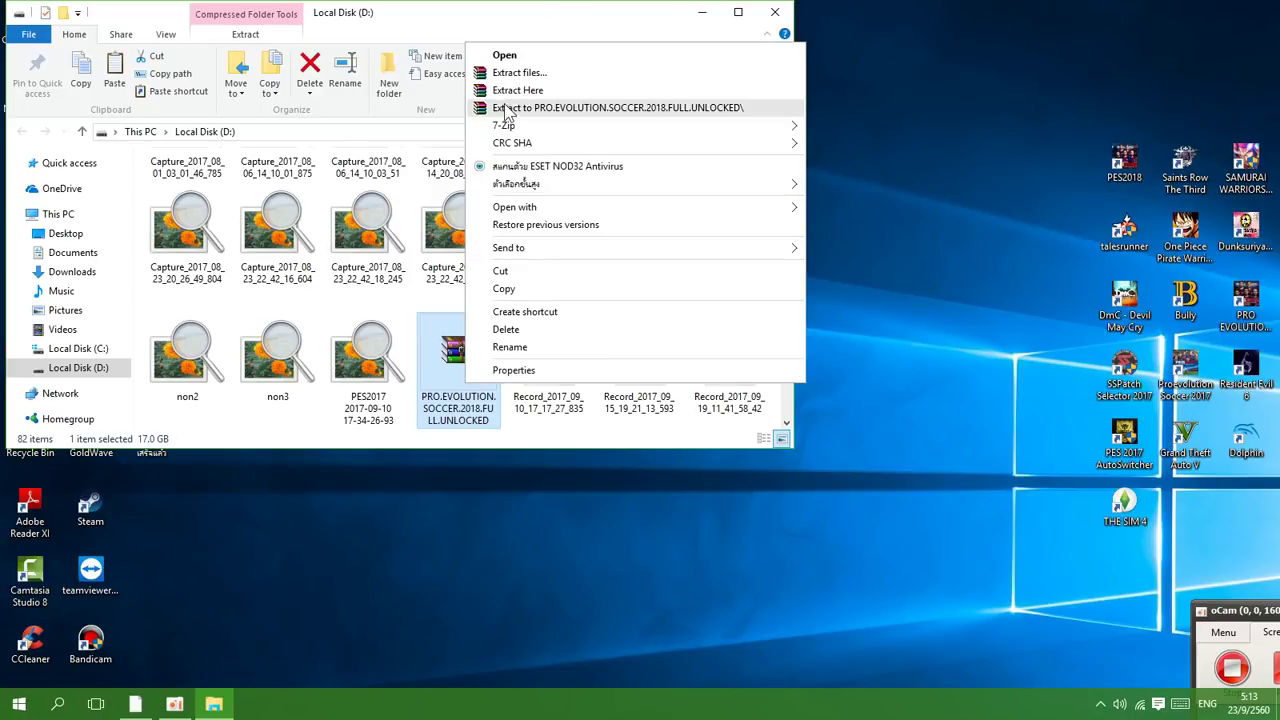
mouse_move(505, 125)
click(280, 270)
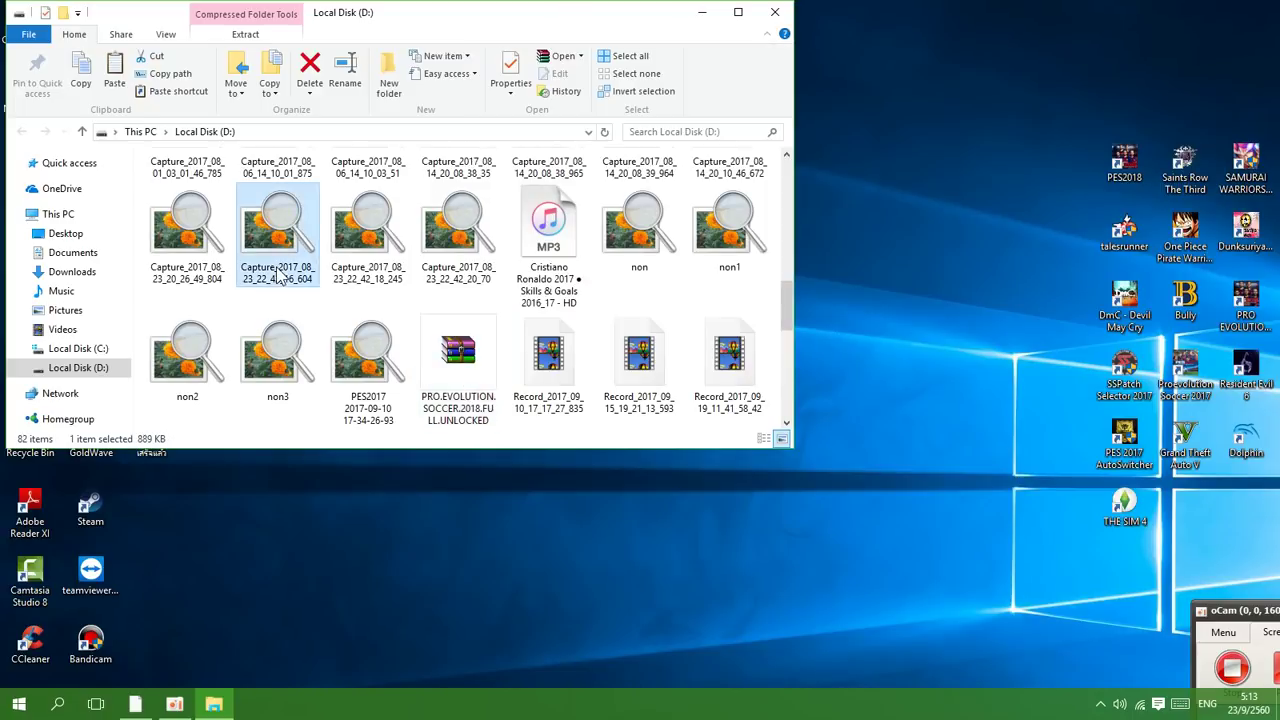
Step: Open the extracted PRO.EVOLUTION.SOCCER.2018.FULL.UNLOCKED folder on drive D and its PRO EVOLUTION SOCCER 2018 subfolder
scroll(280, 272, up, 10)
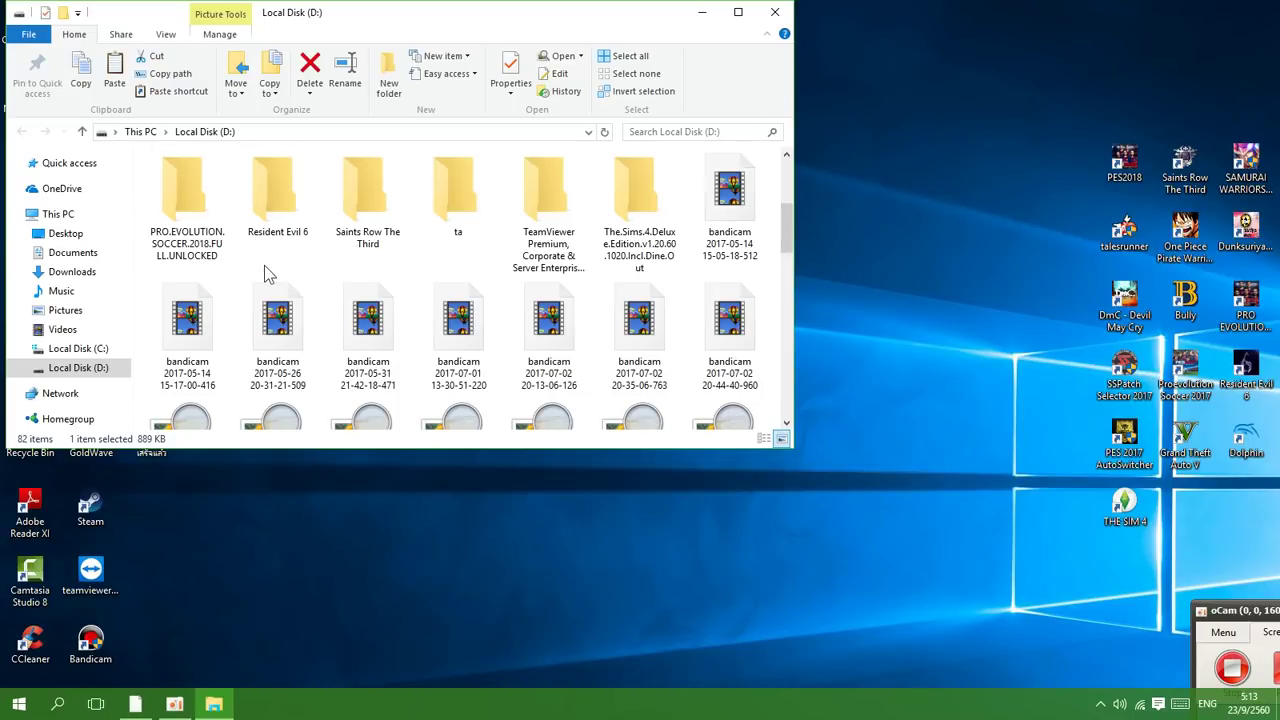
scroll(249, 271, up, 3)
scroll(245, 271, down, 2)
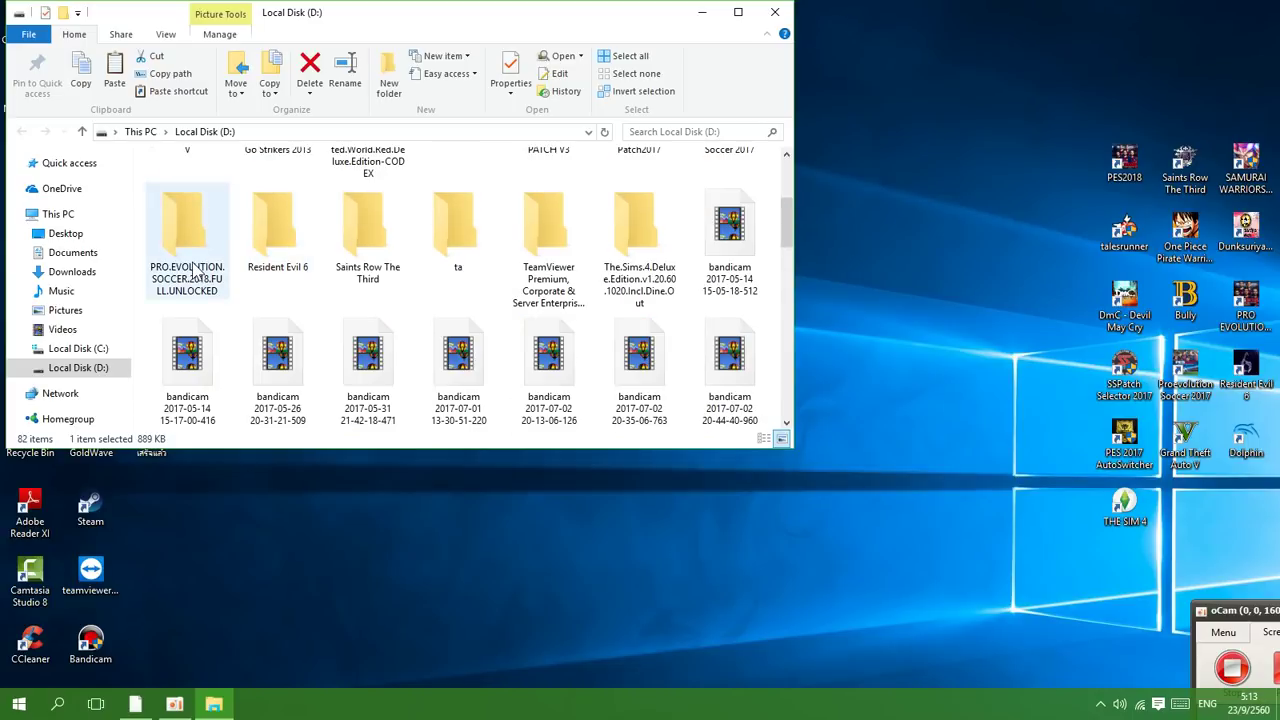
click(195, 275)
drag(400, 12, 556, 30)
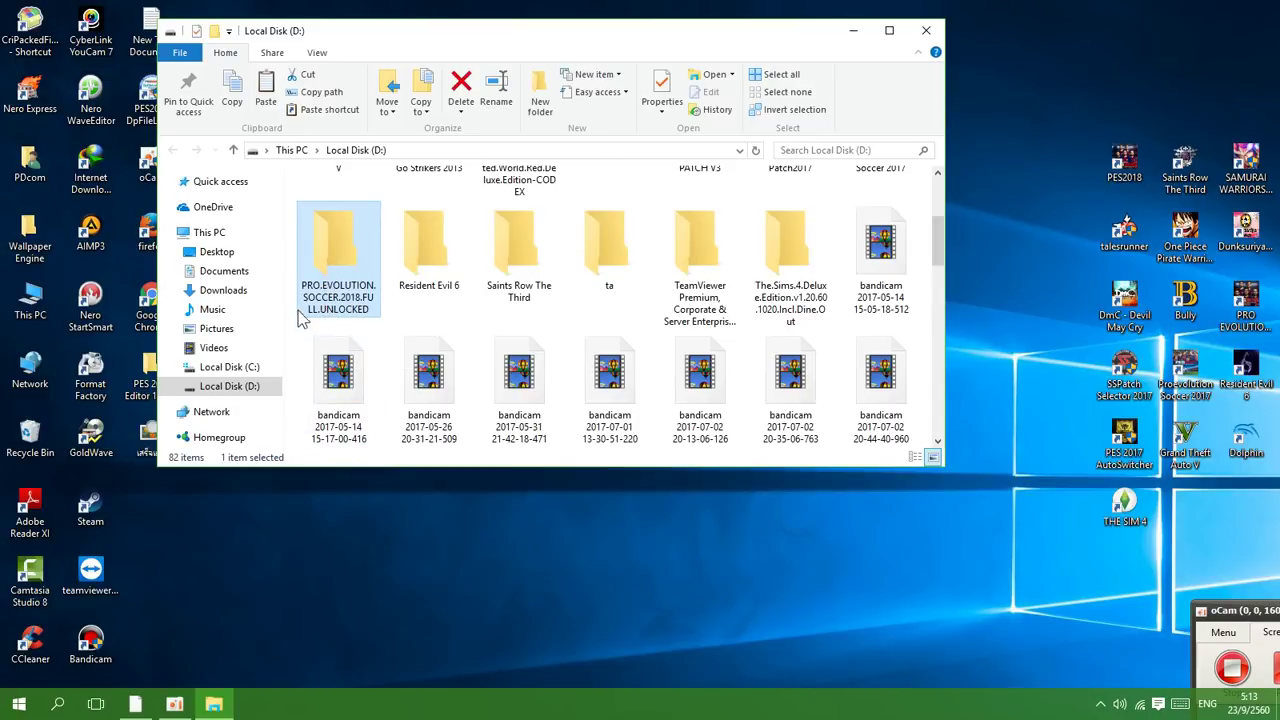
double_click(335, 285)
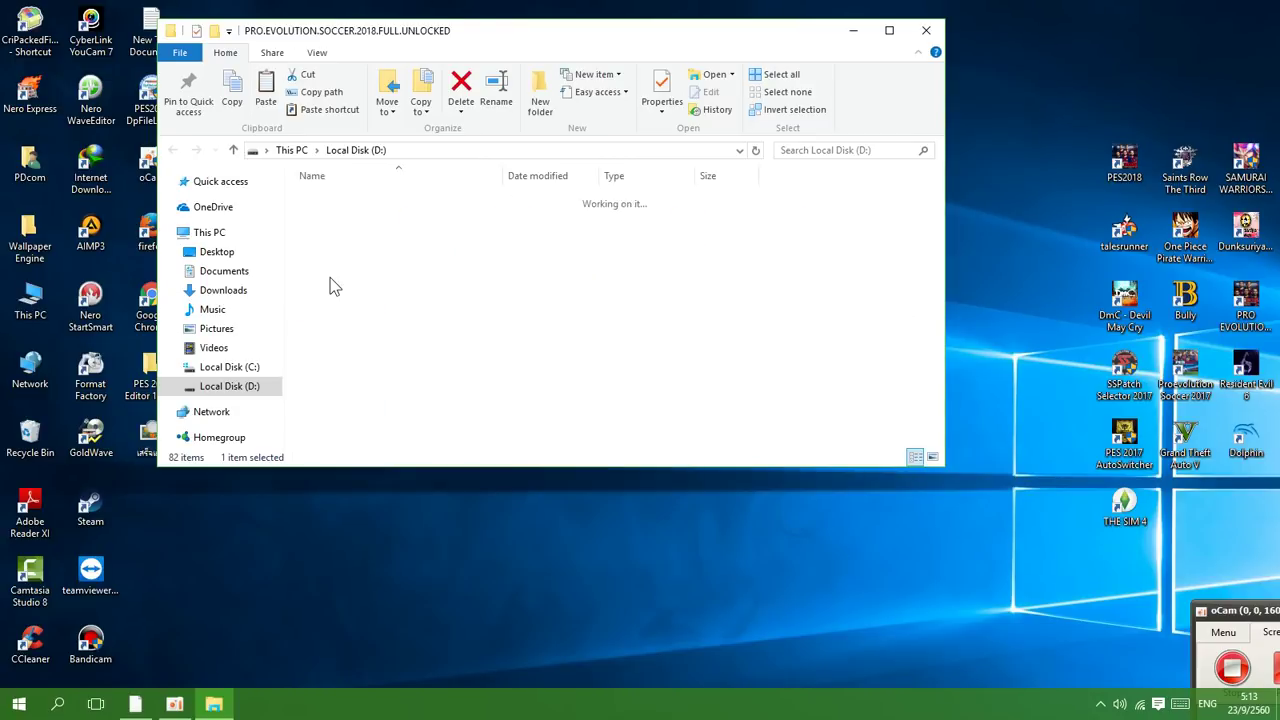
double_click(350, 200)
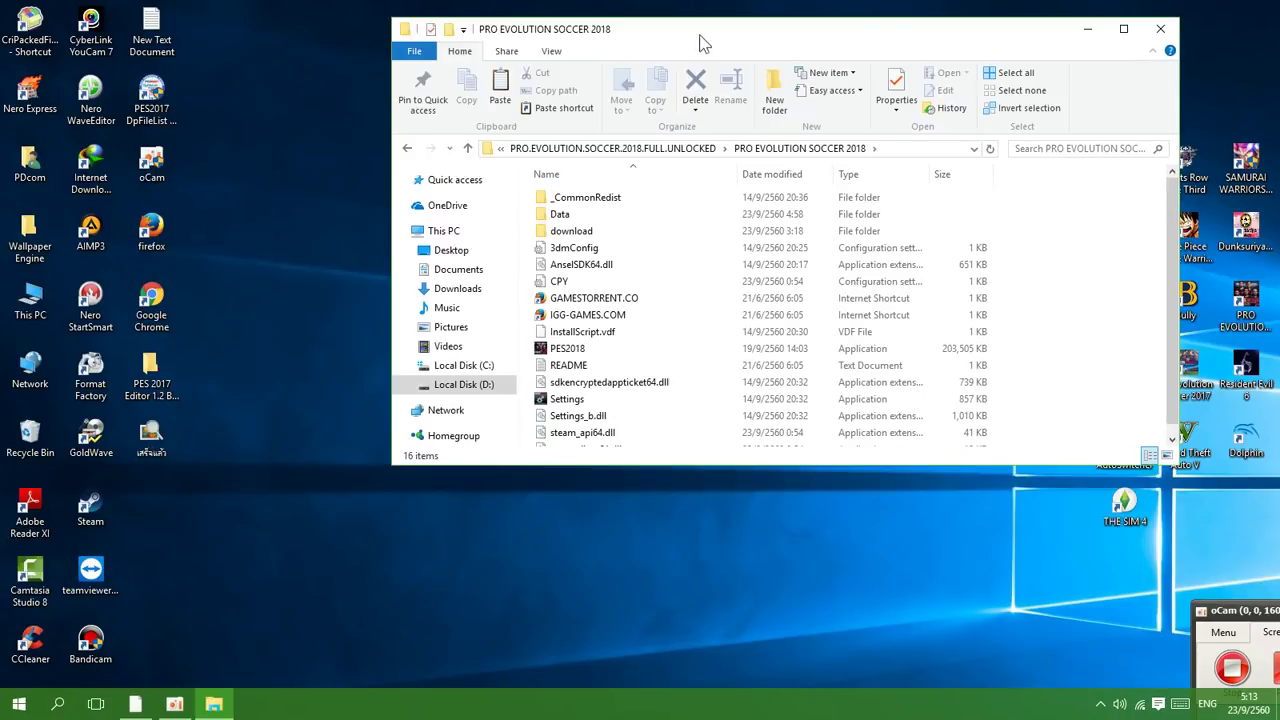
Step: Switch to the browser, open the blog post's CRACK download link in a new tab, and return to the post
click(140, 703)
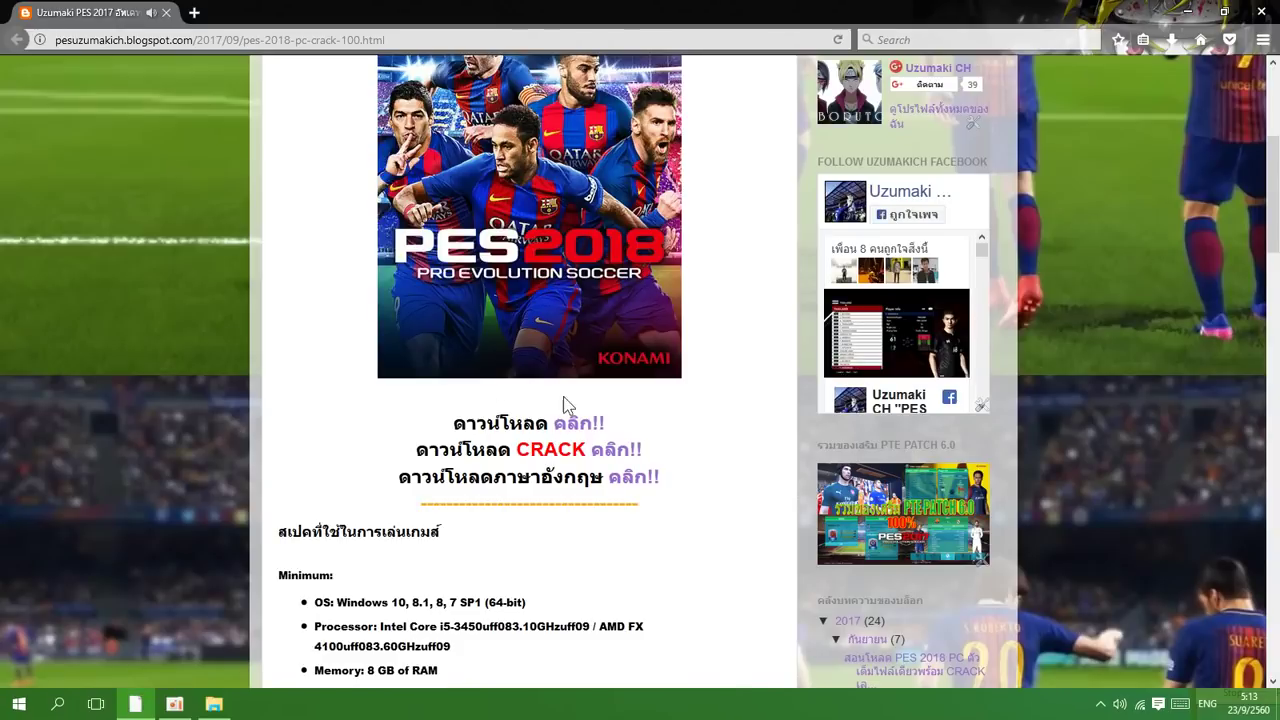
right_click(628, 457)
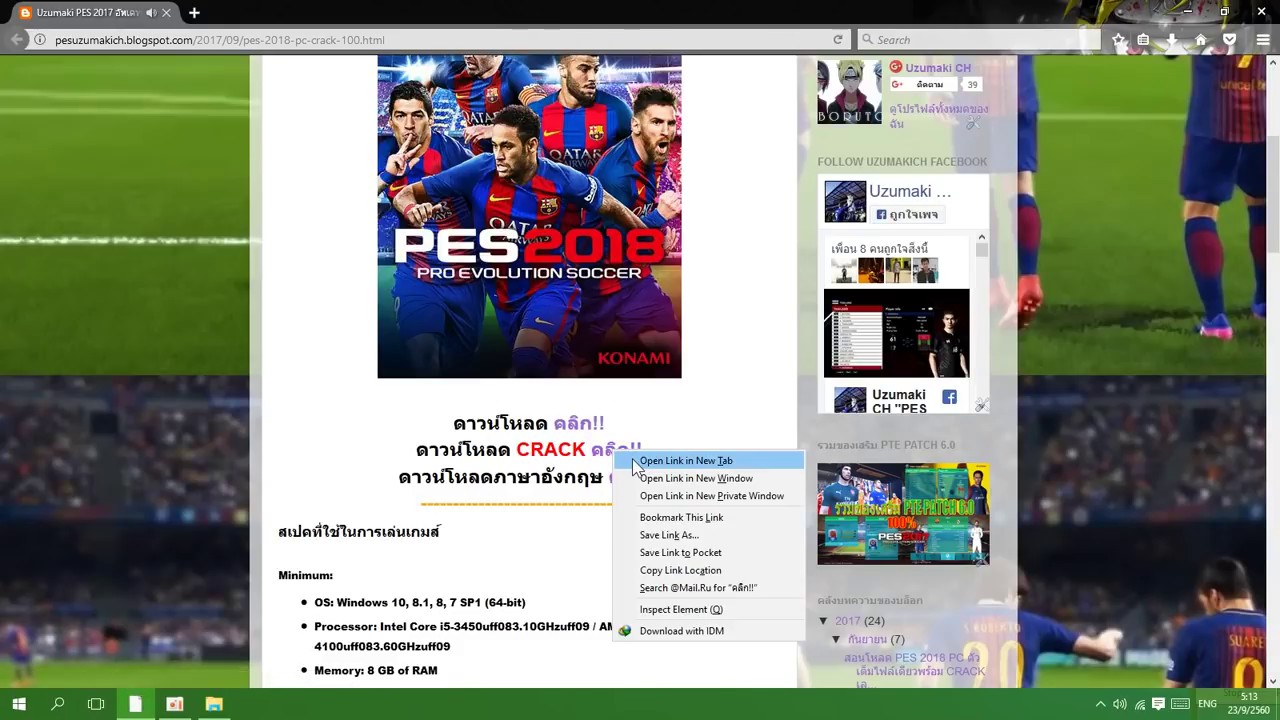
click(634, 460)
click(240, 12)
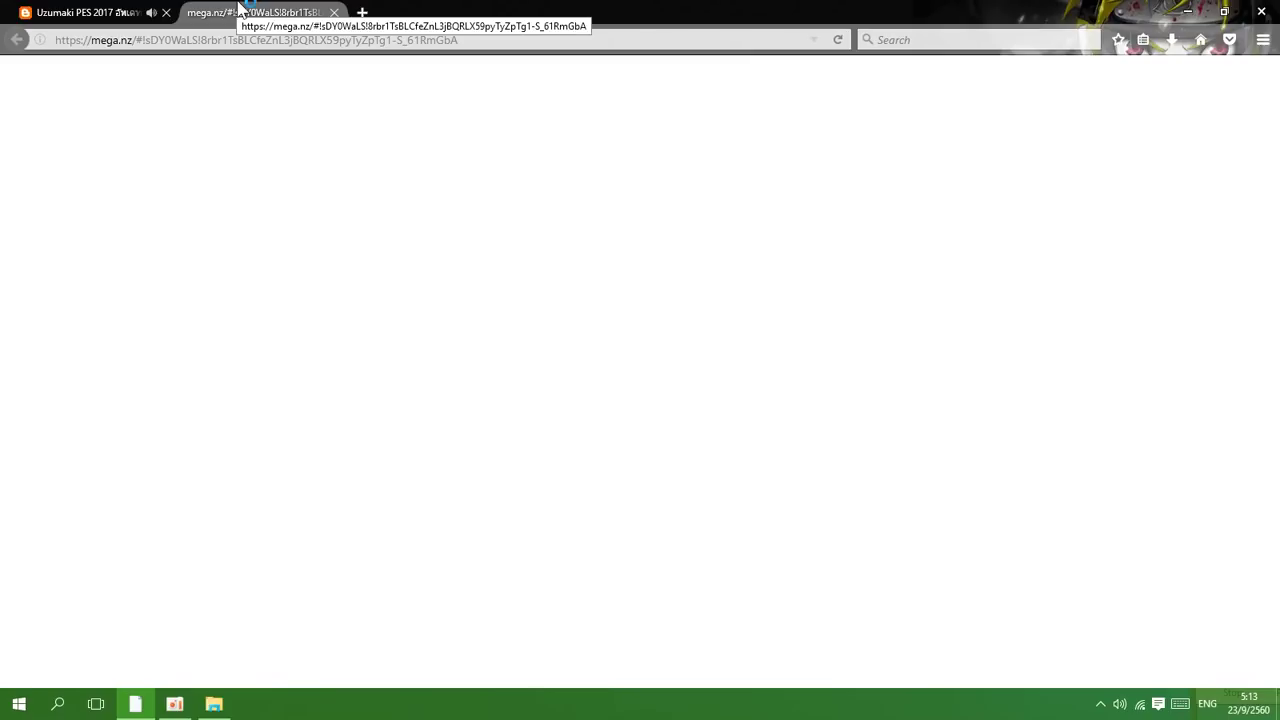
click(60, 12)
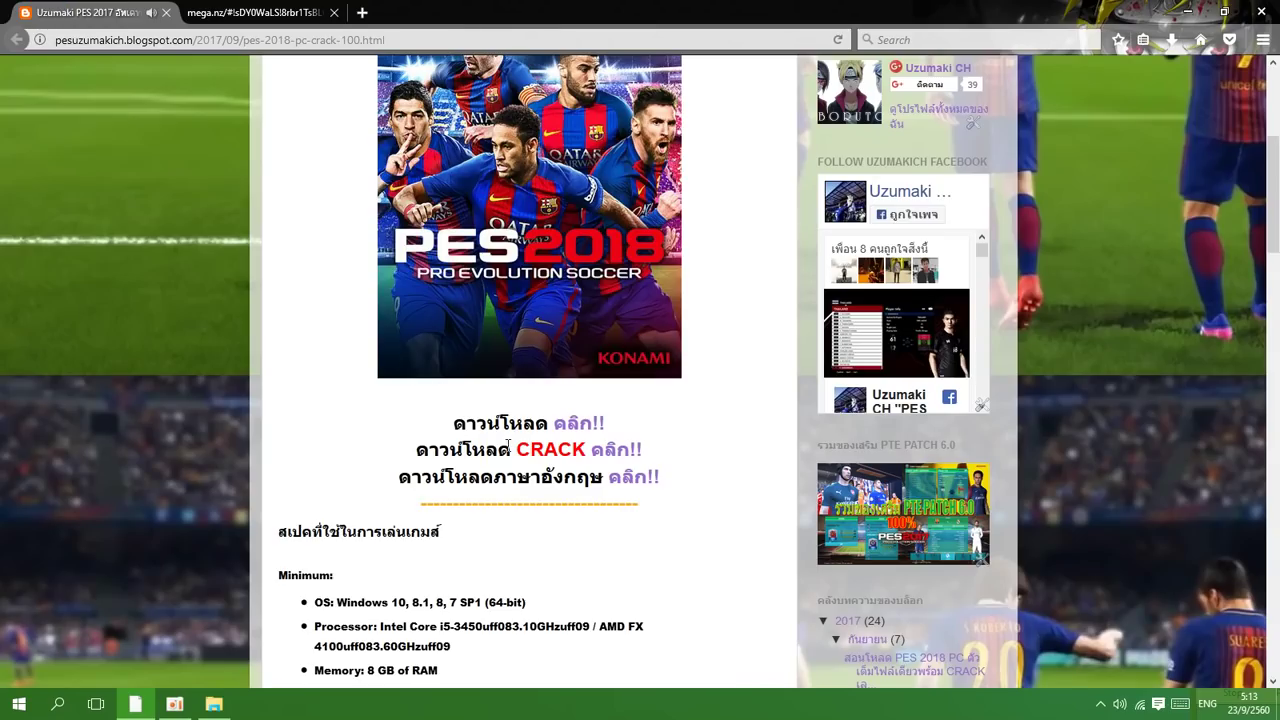
Step: Open the blog post's English language download link in a new tab and view its MediaFire page
right_click(621, 487)
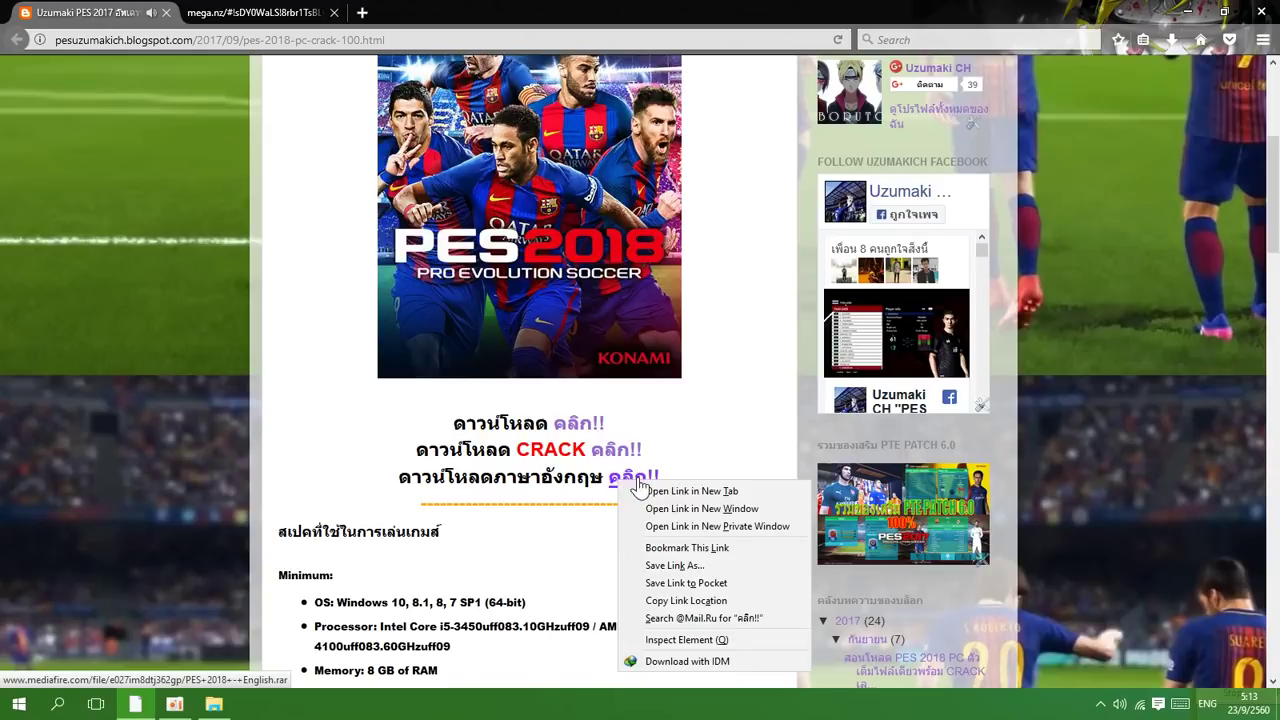
click(649, 492)
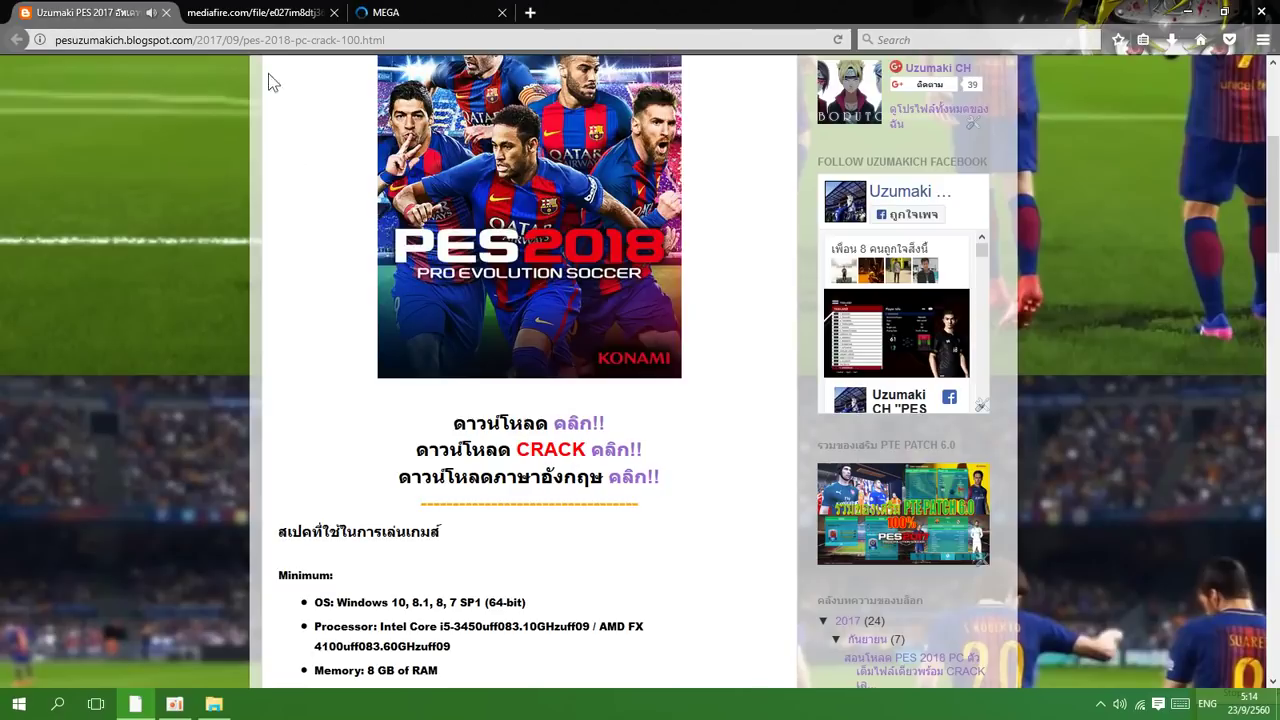
click(259, 10)
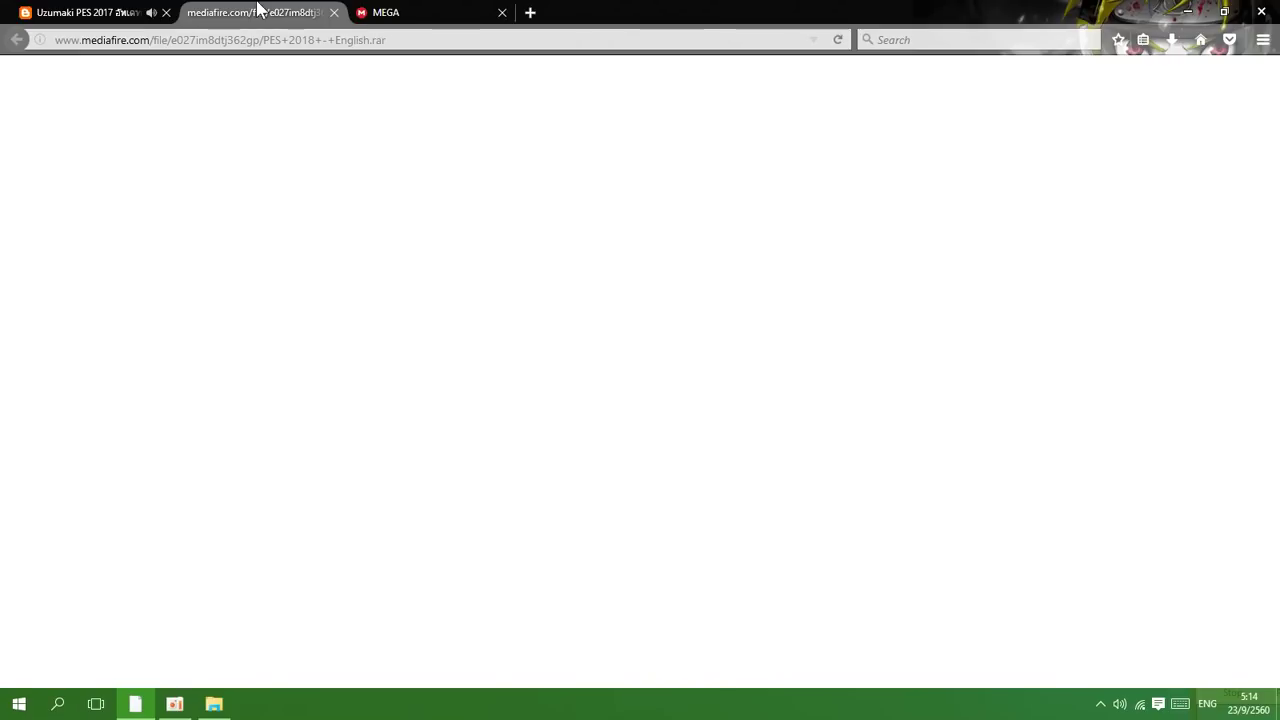
click(106, 10)
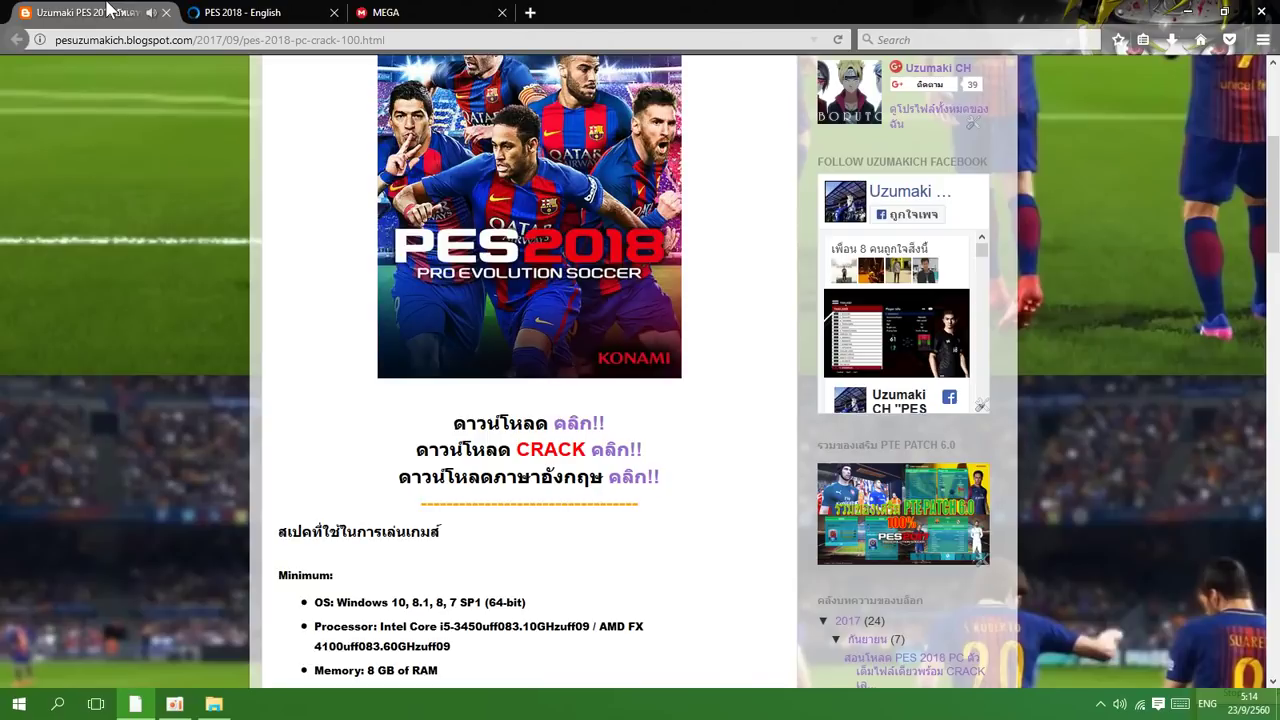
click(242, 11)
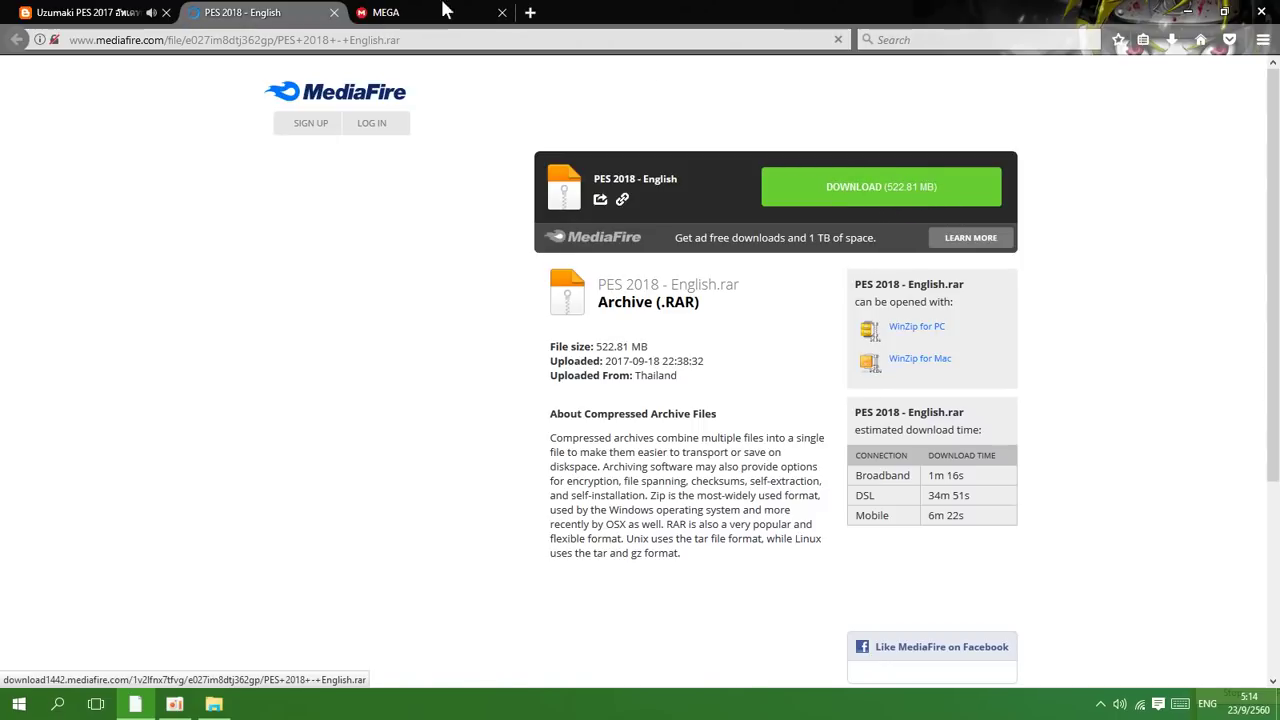
Step: Close the MediaFire and MEGA download tabs, and minimize the browser and the game folder window
click(363, 15)
click(334, 12)
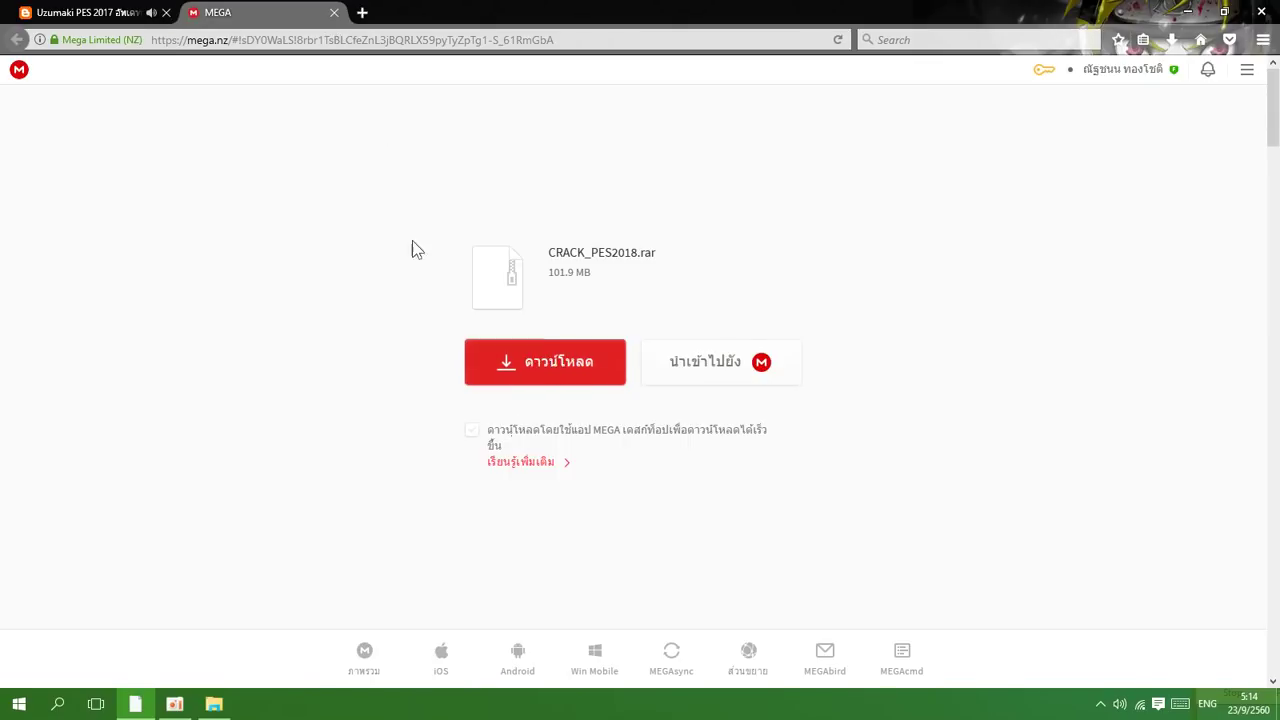
click(334, 12)
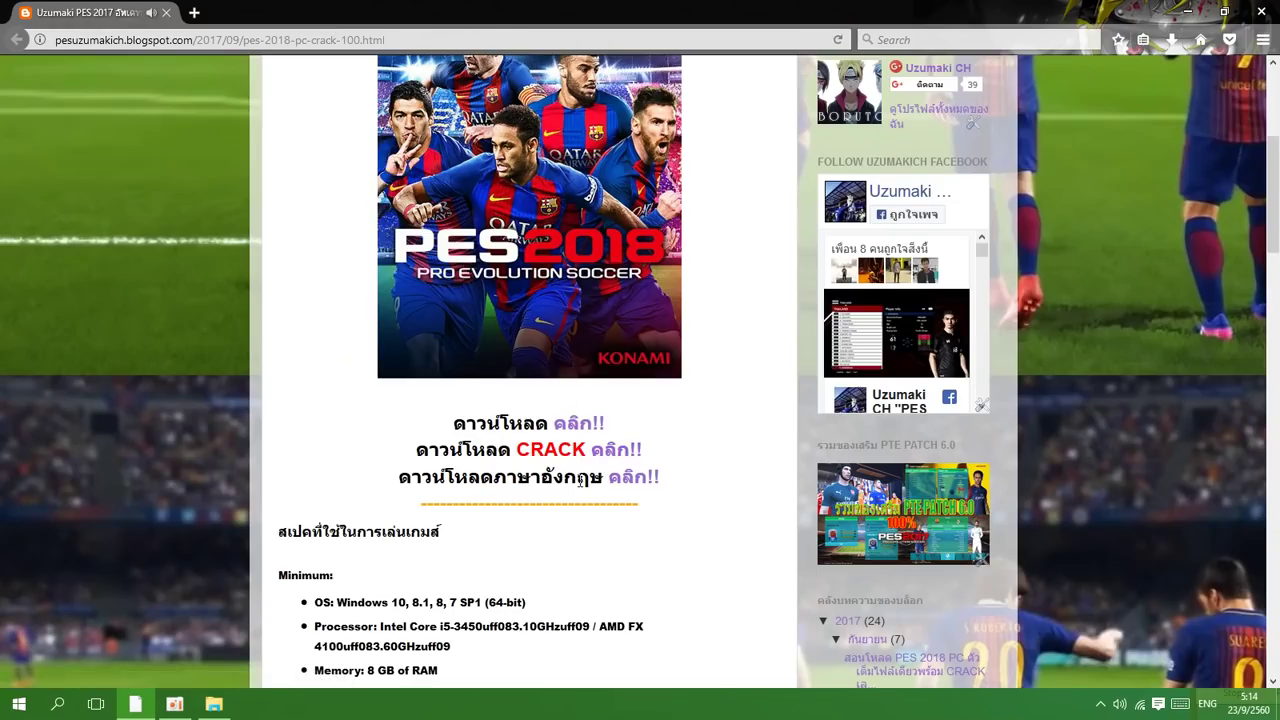
click(1187, 12)
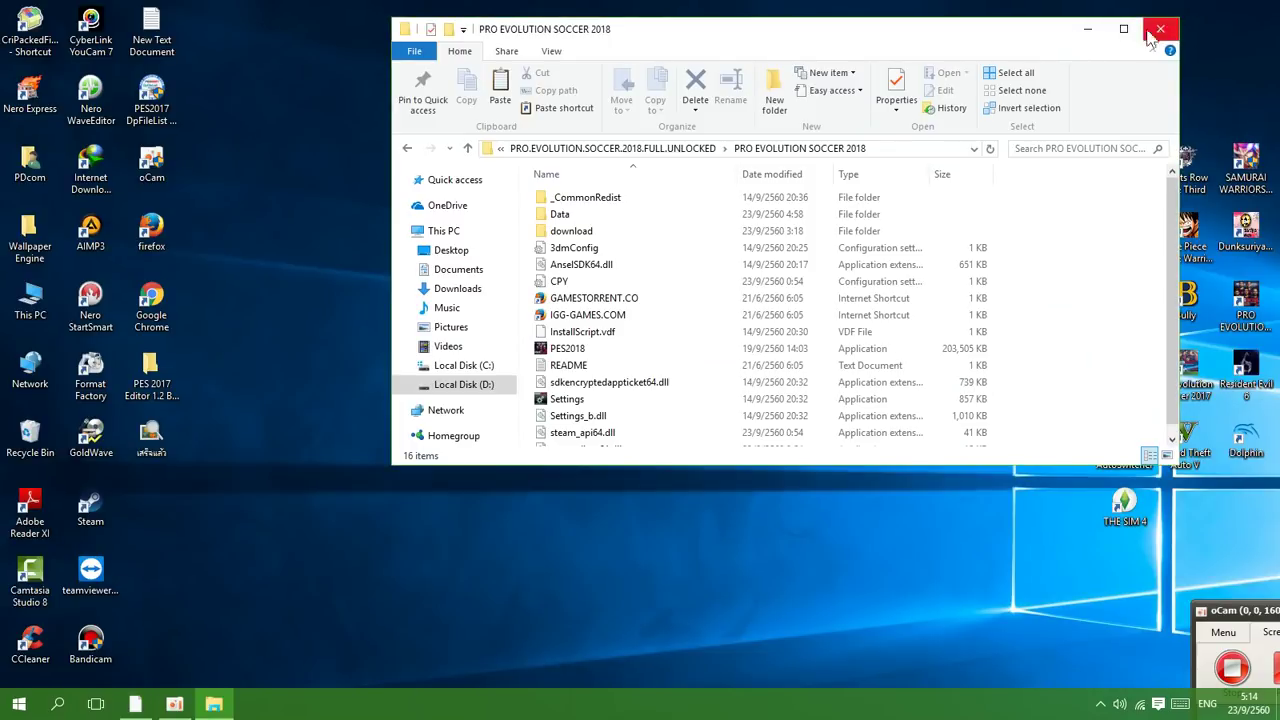
click(1087, 29)
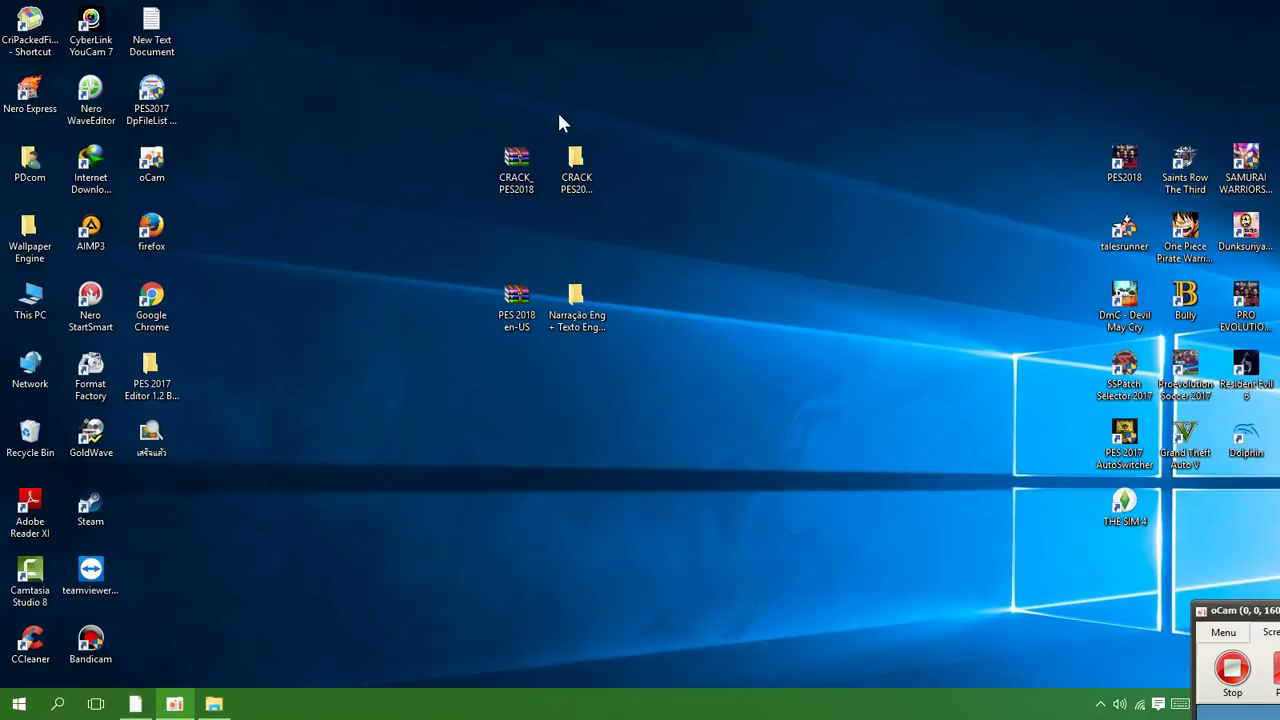
Step: Identify the two downloaded archives on the desktop and check the extraction options for CRACK_ PES2018
click(516, 168)
click(517, 316)
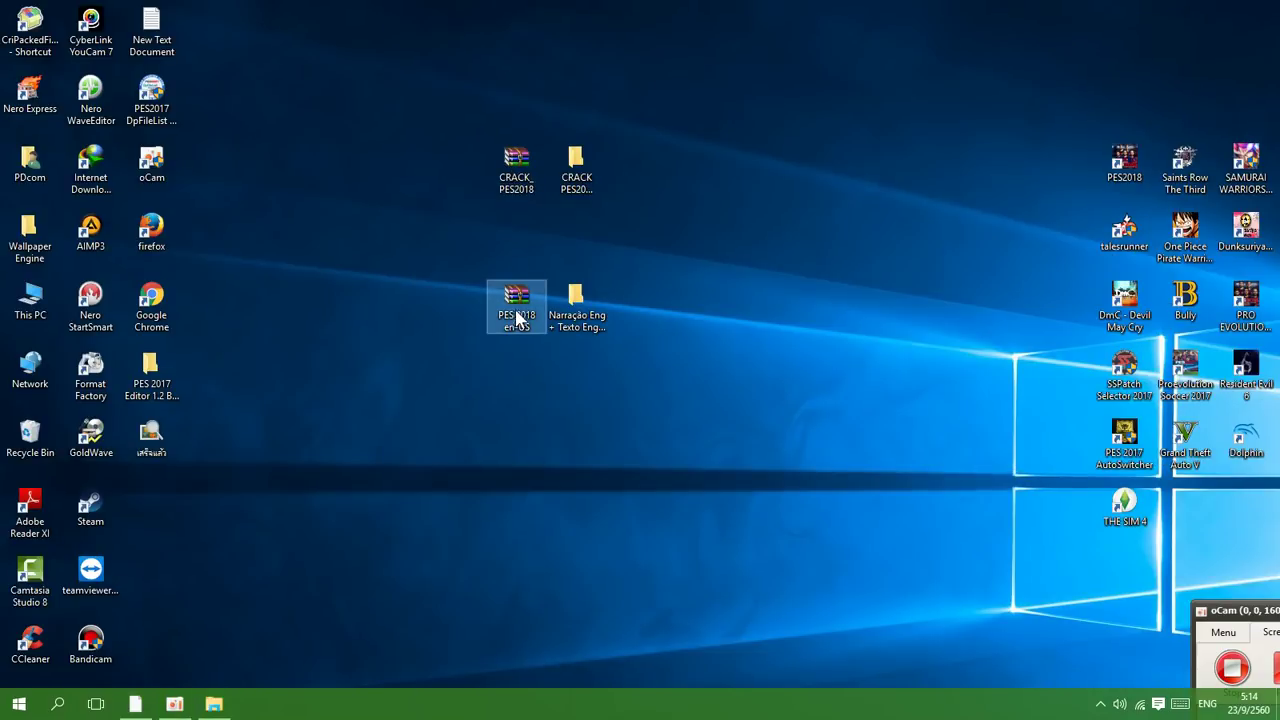
click(508, 188)
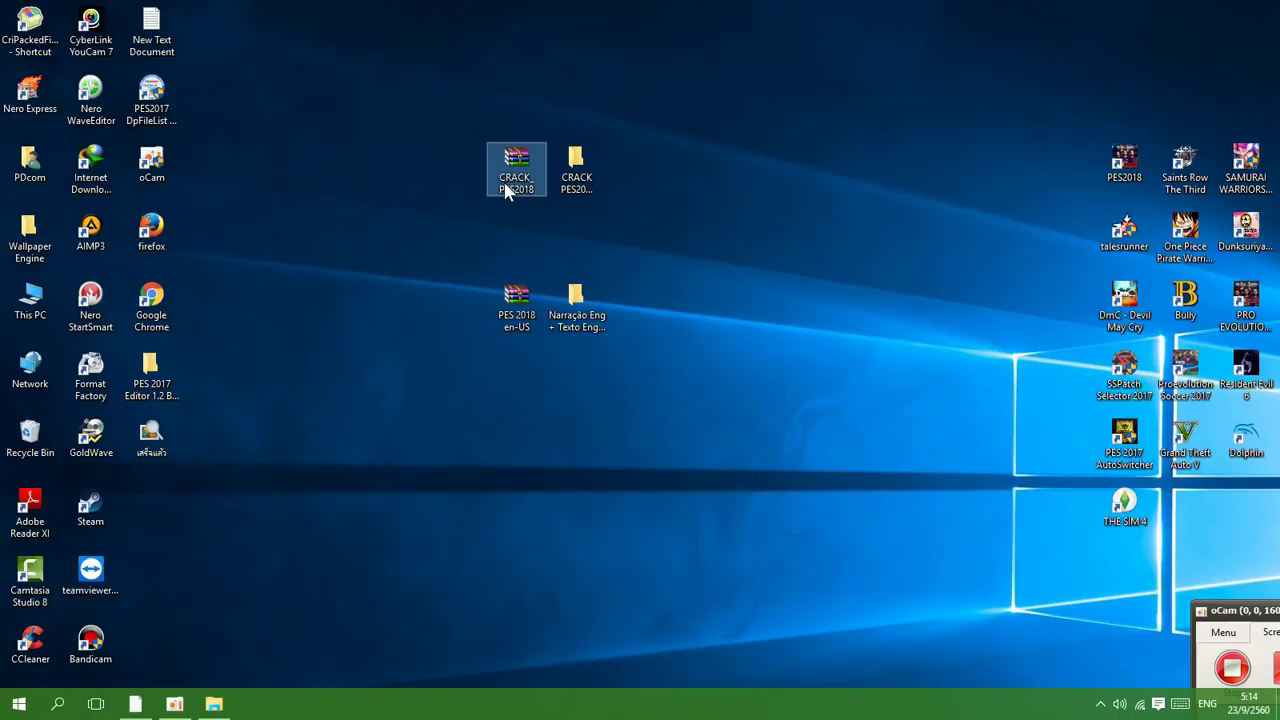
right_click(508, 188)
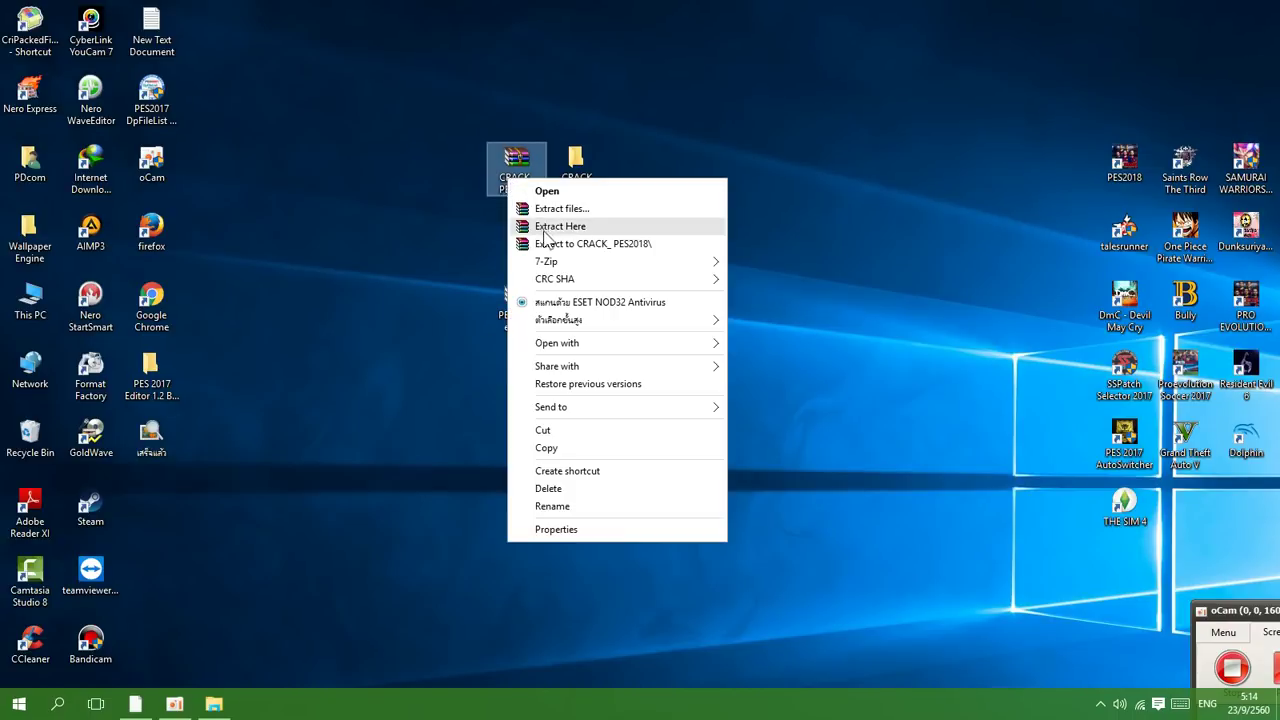
click(531, 163)
right_click(522, 166)
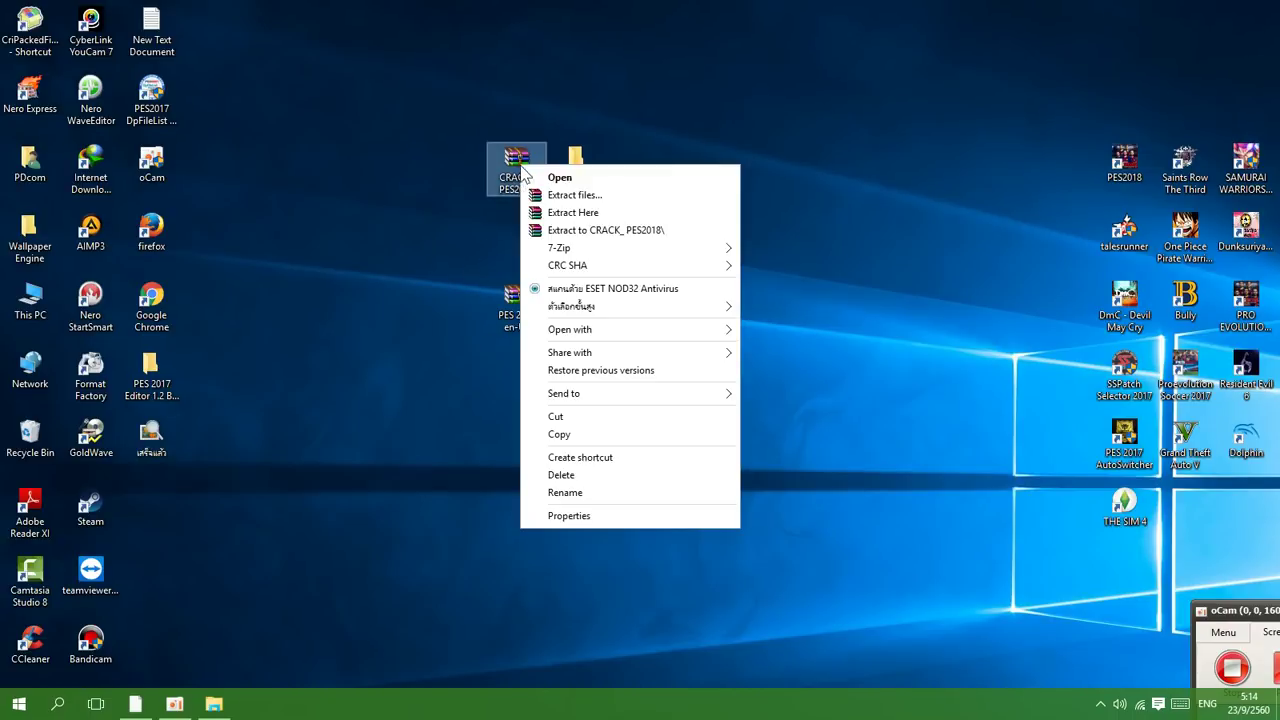
click(578, 213)
Step: Check the extraction options for the PES 2018 en-US archive, and restore the PRO EVOLUTION SOCCER 2018 folder window
click(513, 298)
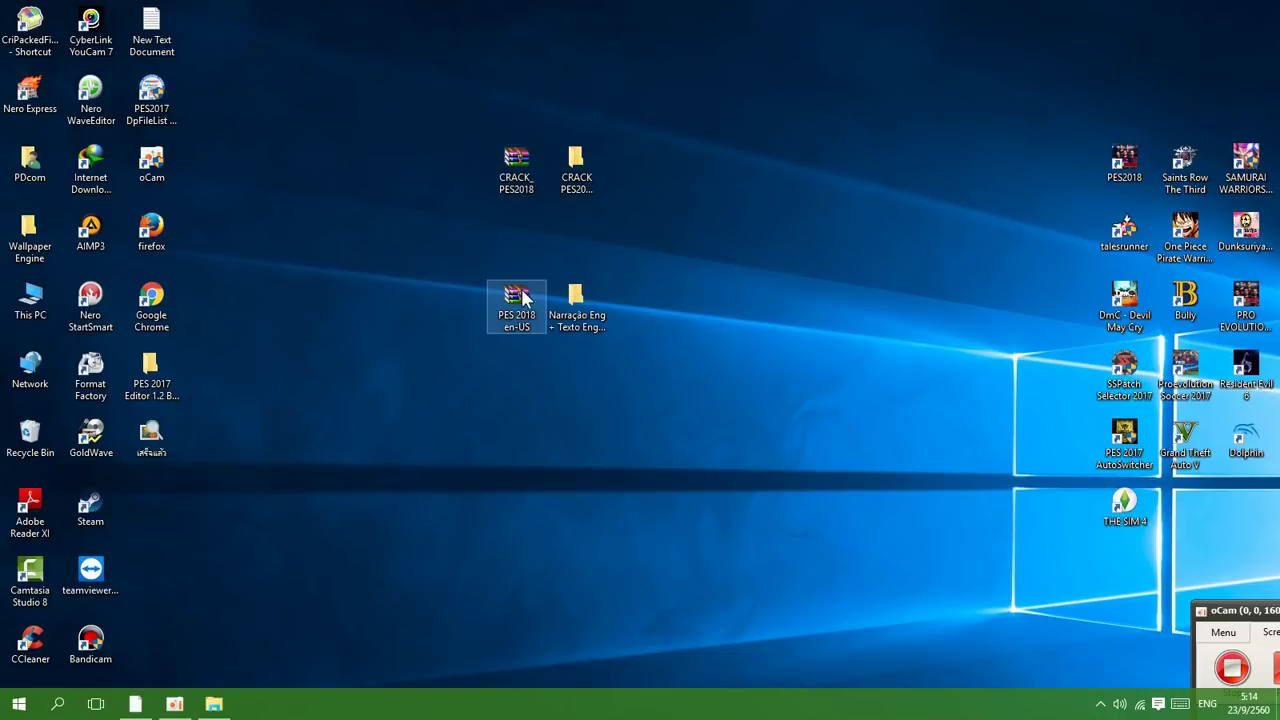
right_click(513, 296)
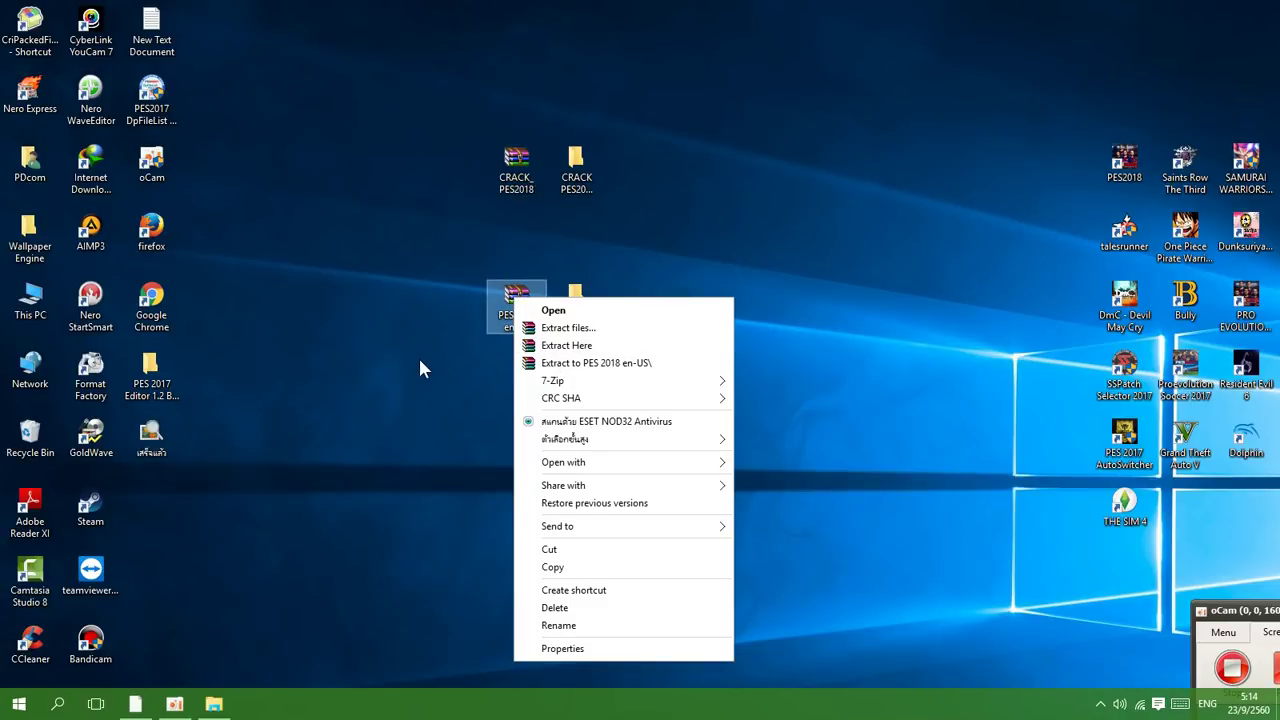
click(494, 332)
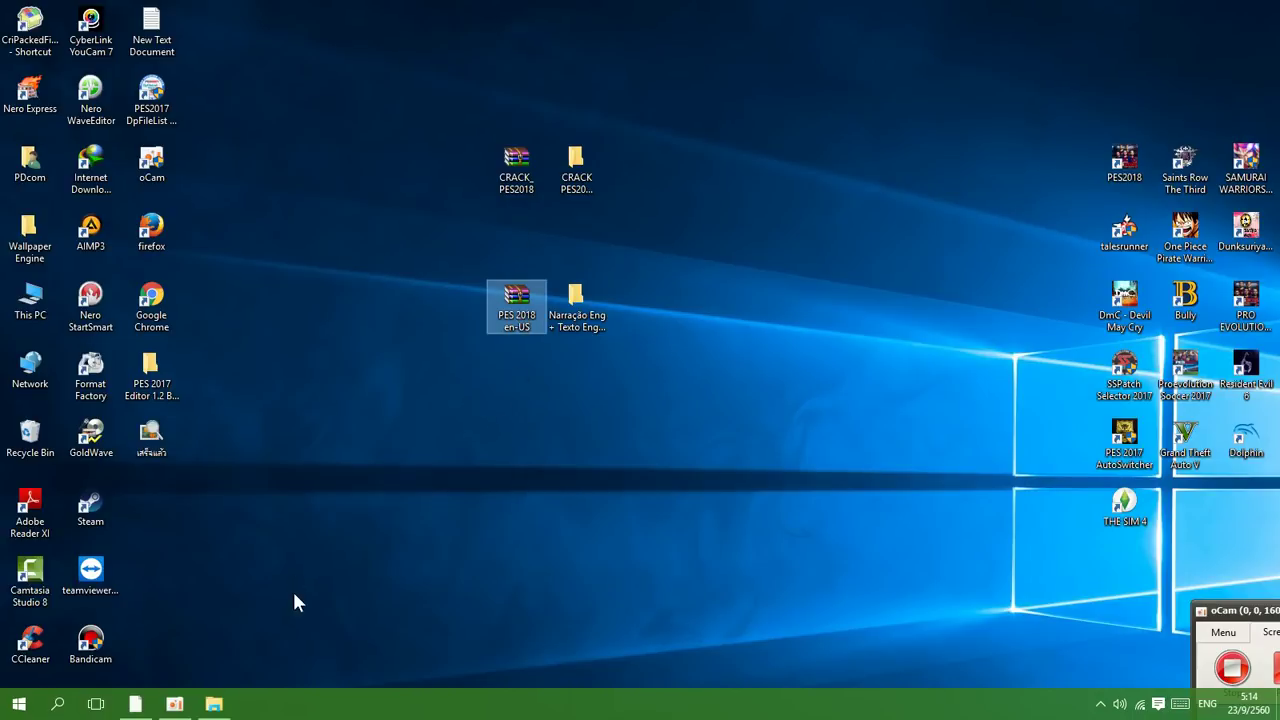
click(213, 704)
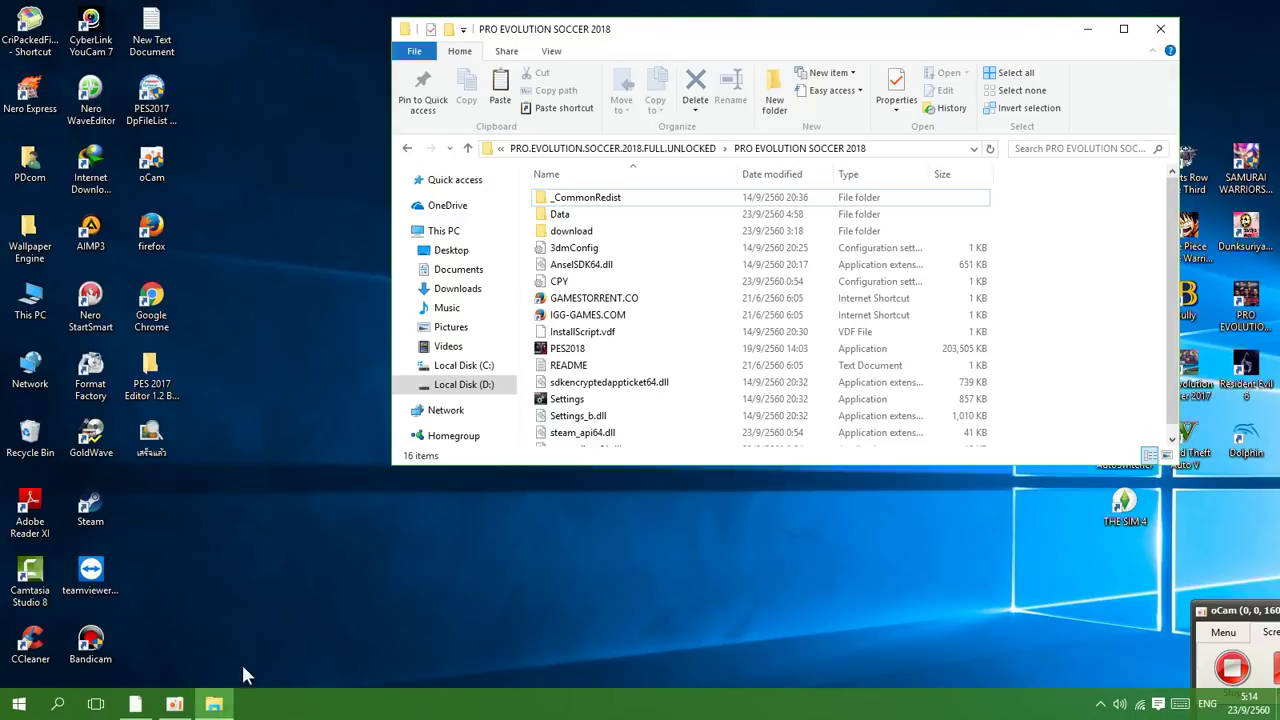
Step: Place the PRO EVOLUTION SOCCER 2018 folder window beside the extracted desktop folders, keeping its file list in view
drag(717, 40, 781, 40)
drag(668, 33, 969, 57)
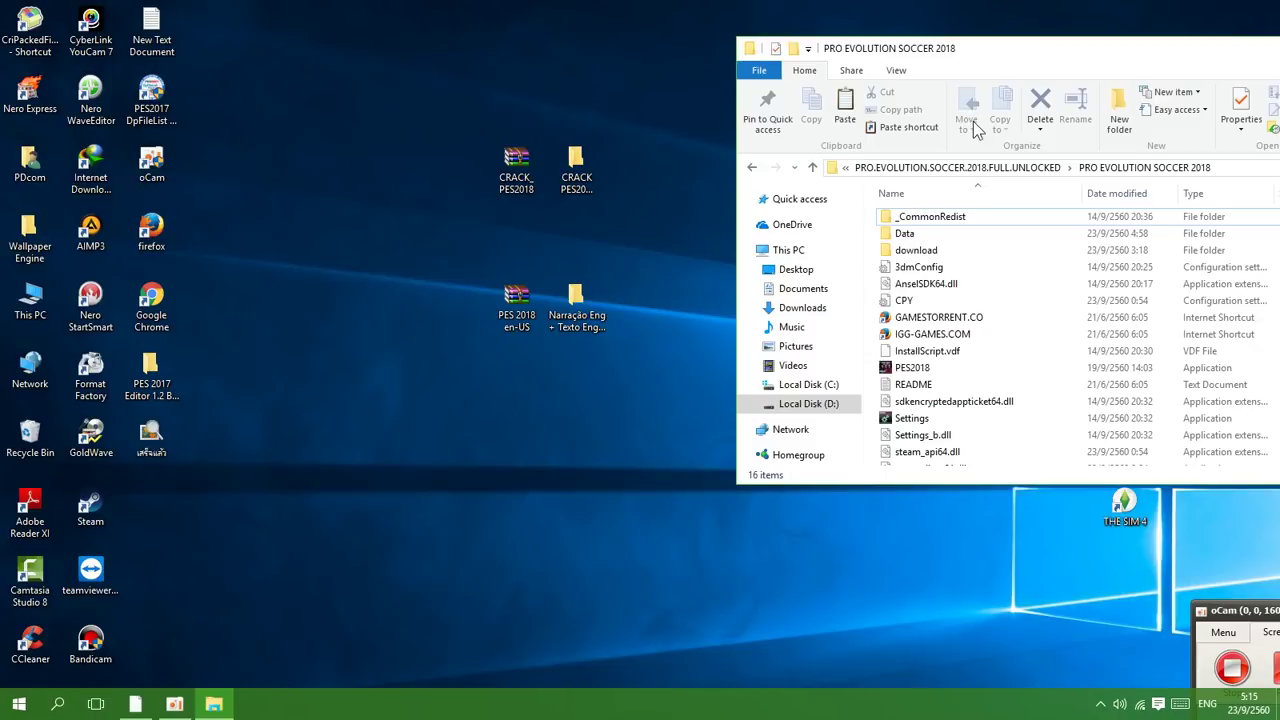
drag(943, 49, 894, 38)
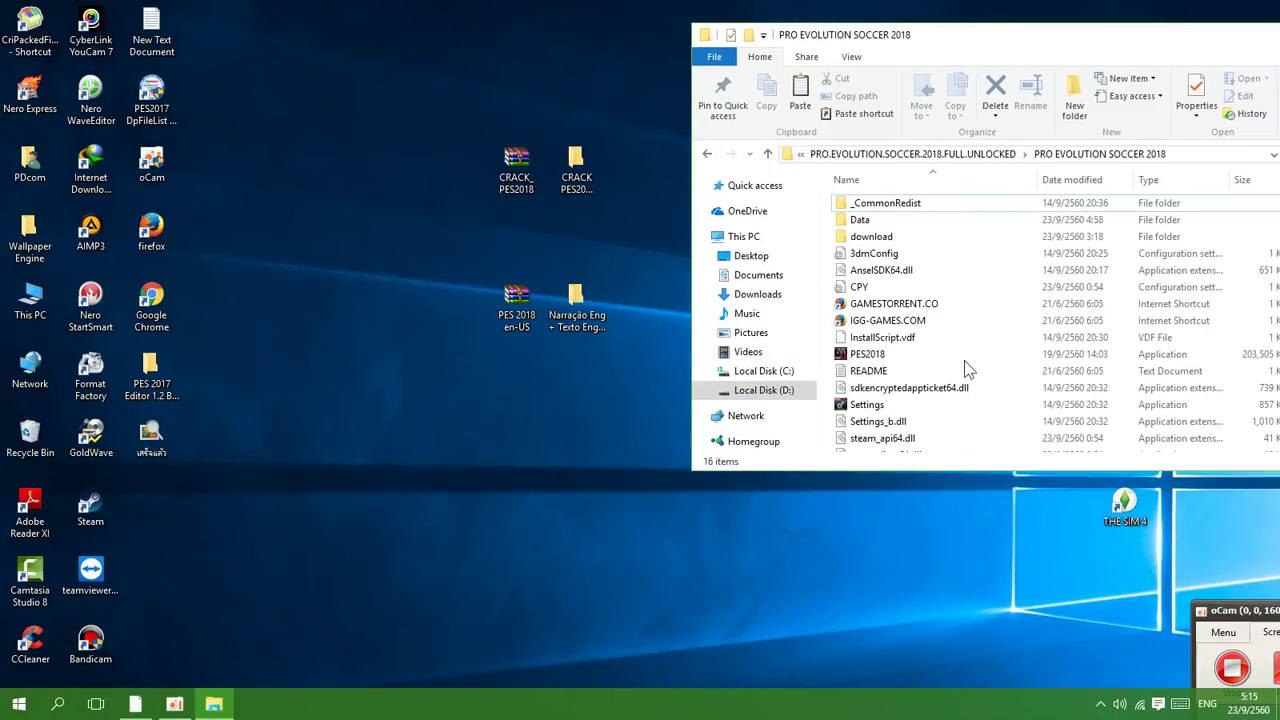
scroll(960, 345, down, 1)
Step: View the extracted CRACK PES2018 Torrent folder, select all of its crack files, and close the folder
double_click(578, 162)
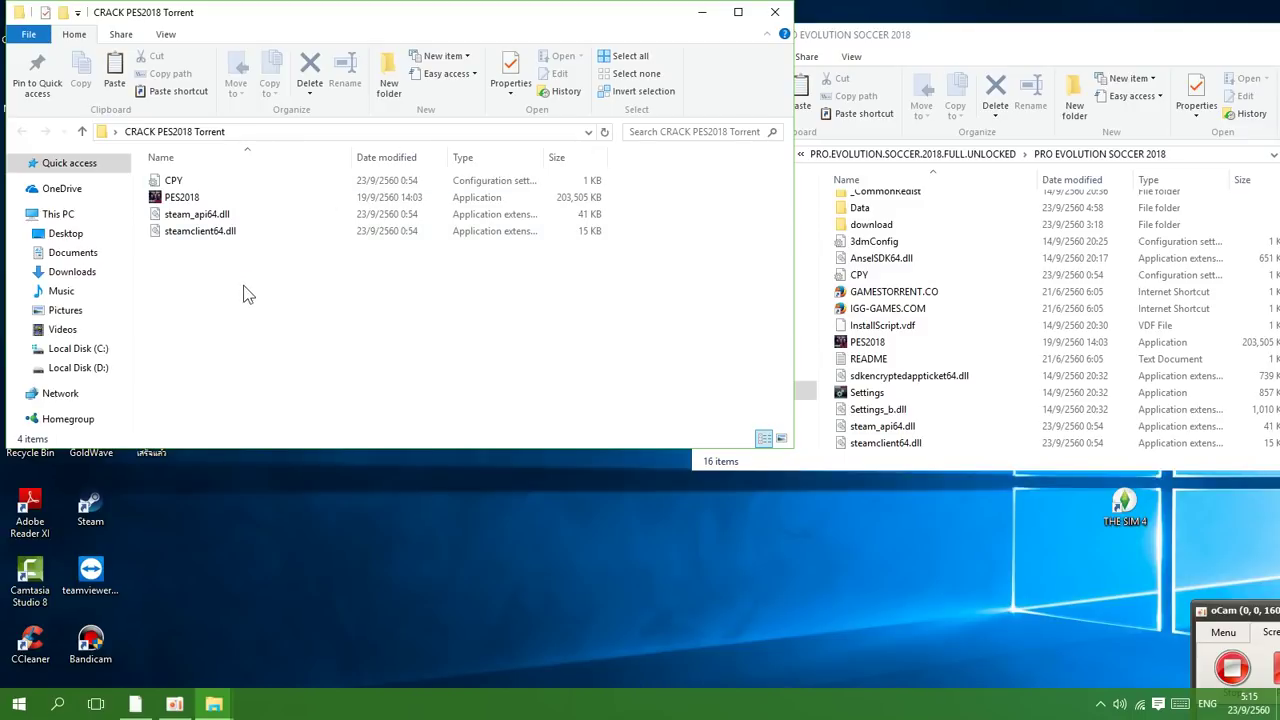
drag(243, 294, 208, 152)
drag(226, 210, 512, 248)
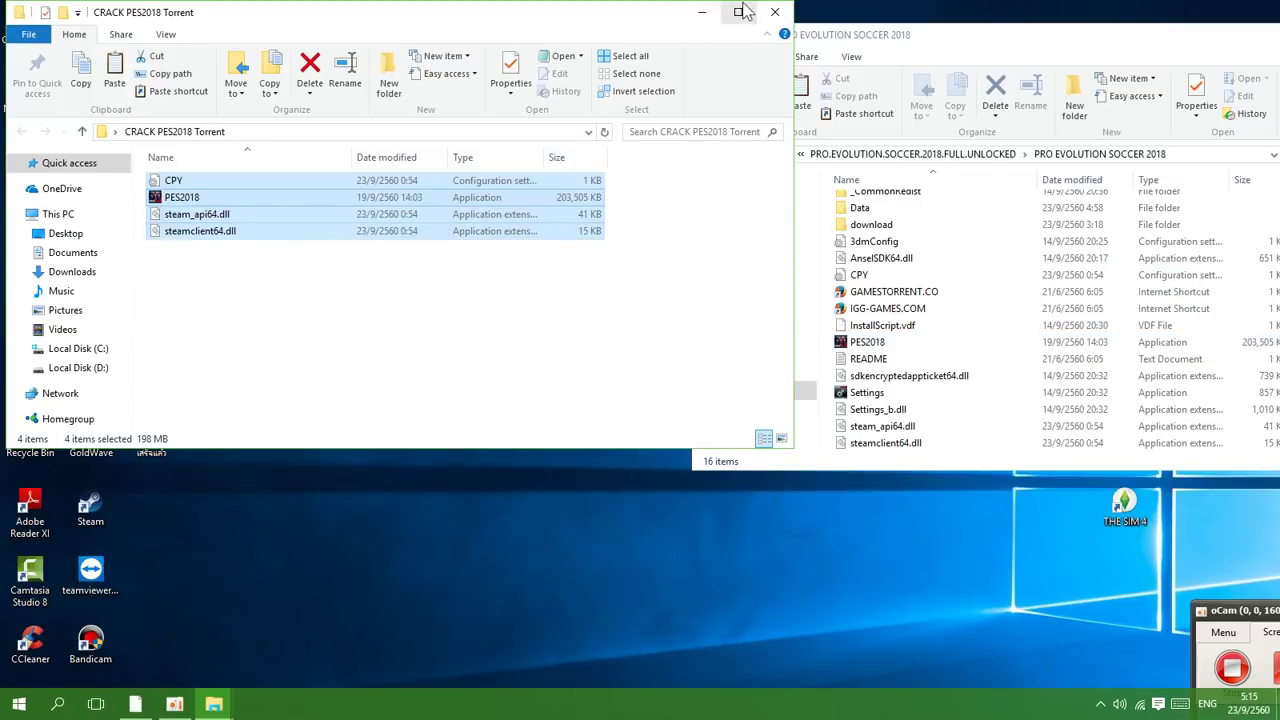
click(777, 12)
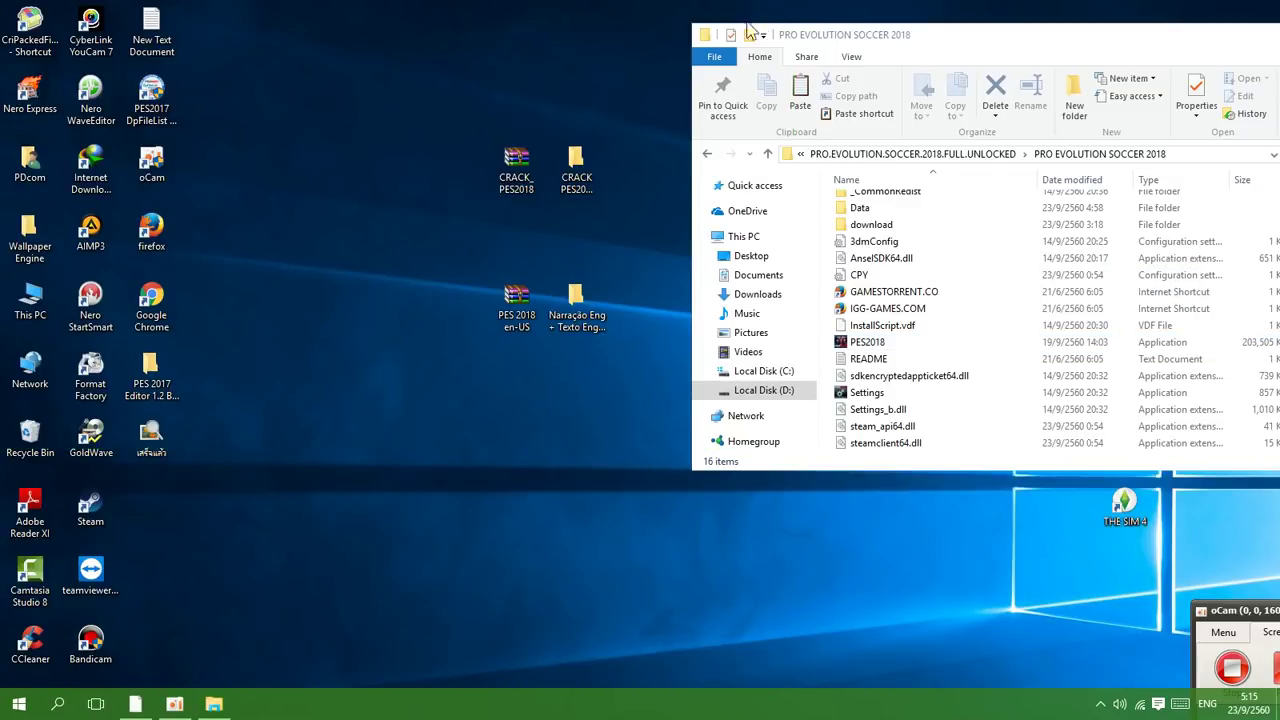
Step: Open the extracted Narração Eng + Texto Eng PES 2017 PC folder and select dt20_eng_x64.cpk, dt41_eng_all.cpk and dt43_eng_x64.cpk
click(582, 312)
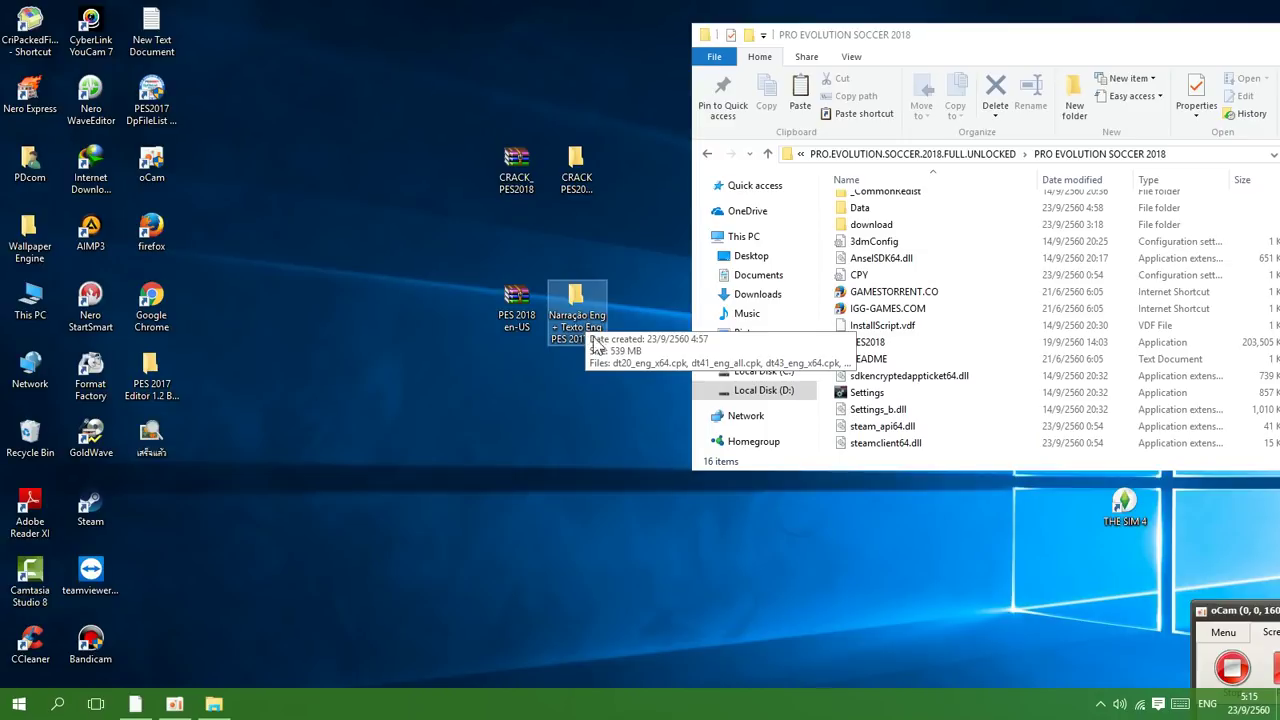
double_click(576, 316)
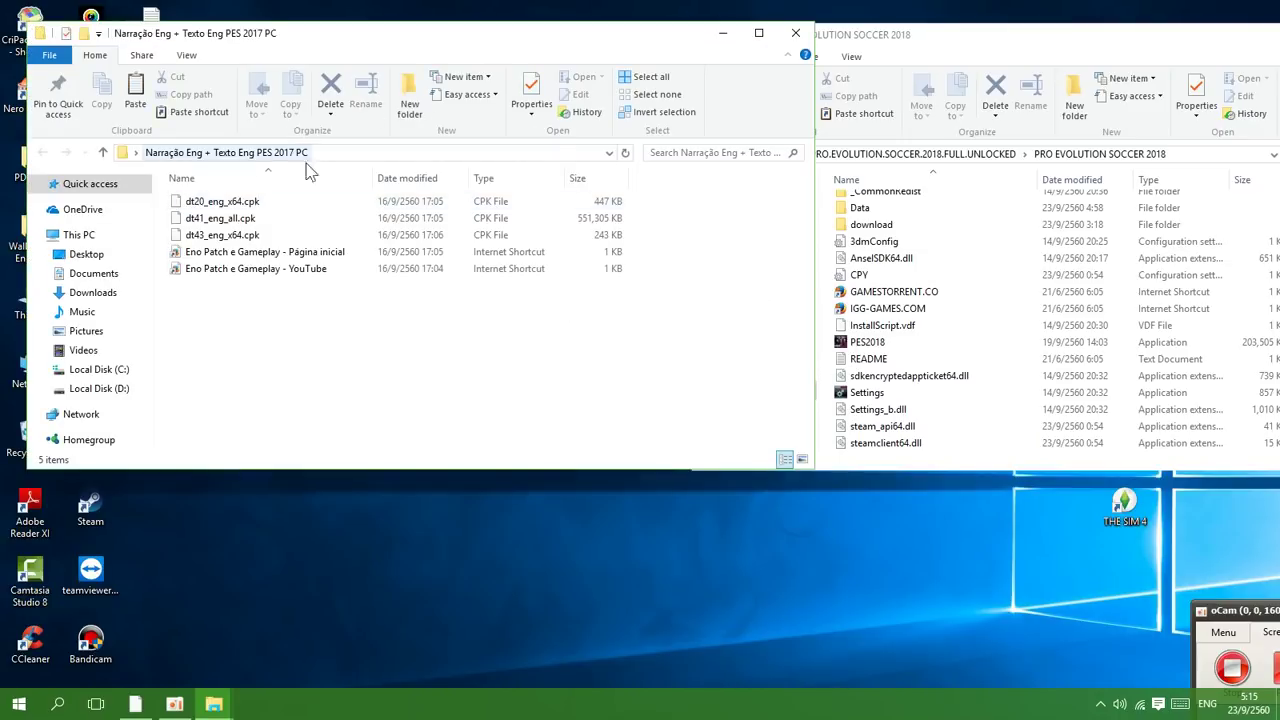
click(245, 203)
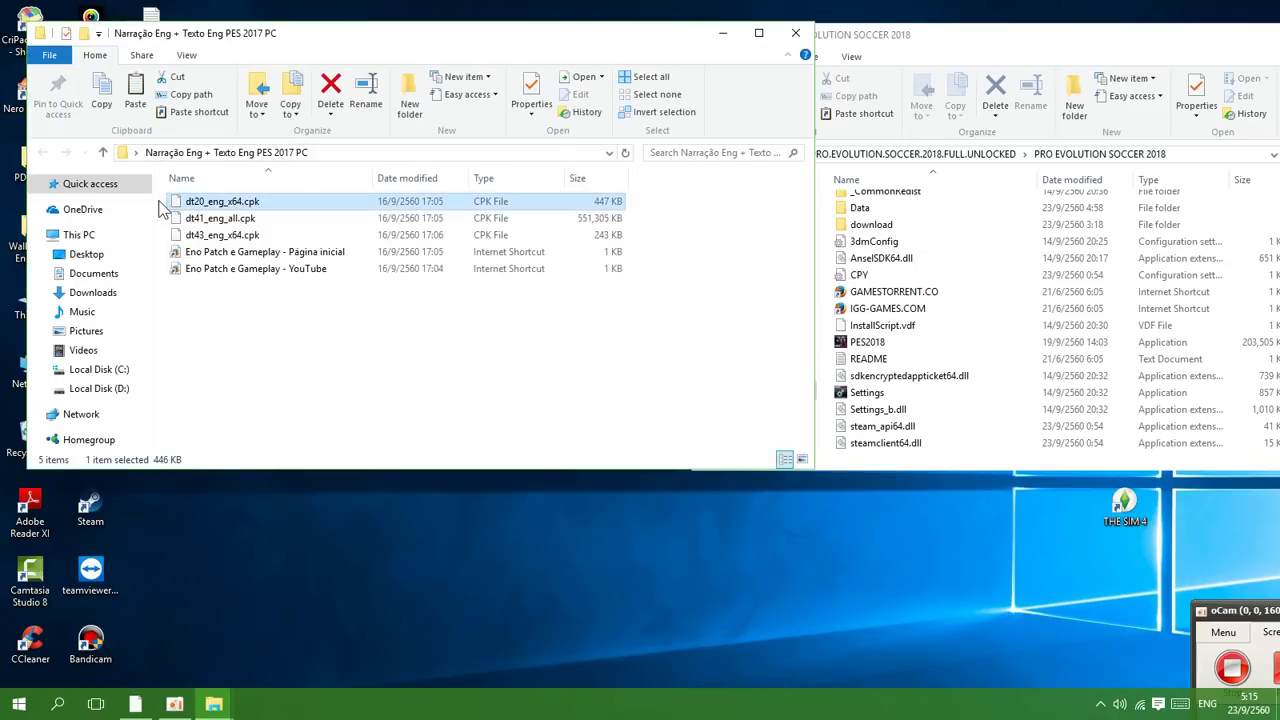
drag(166, 204, 276, 232)
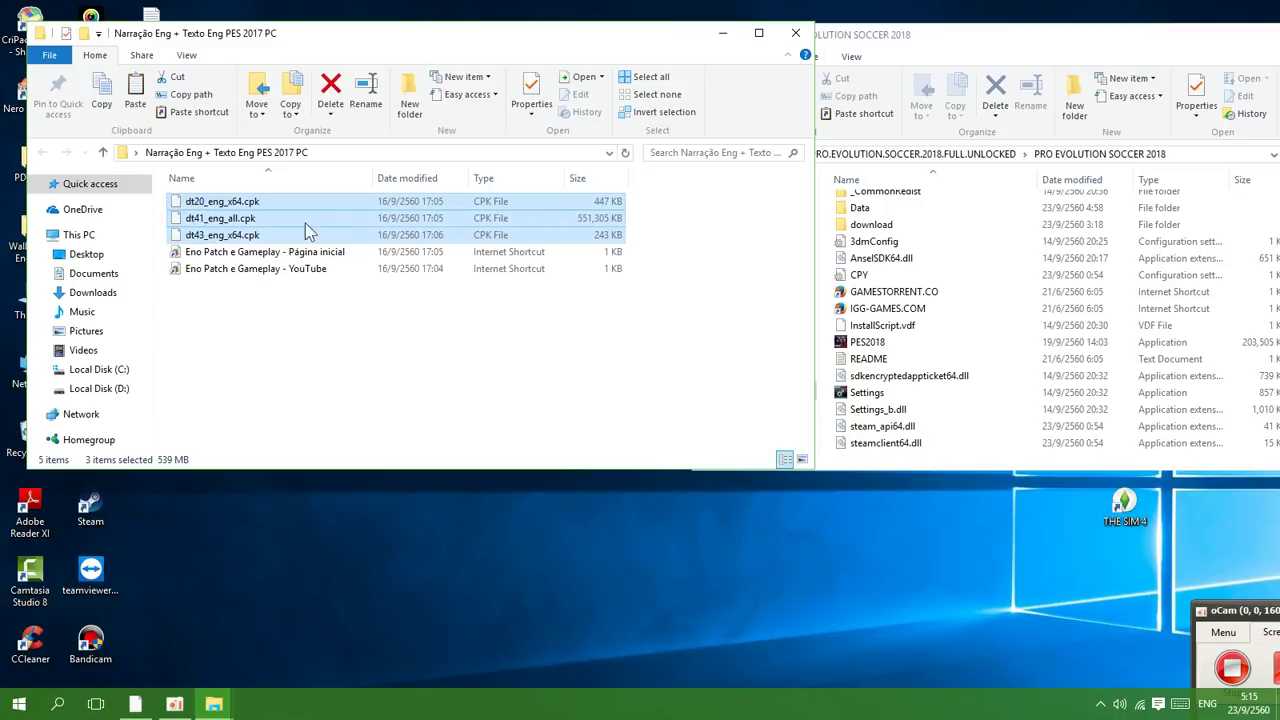
scroll(900, 260, up, 1)
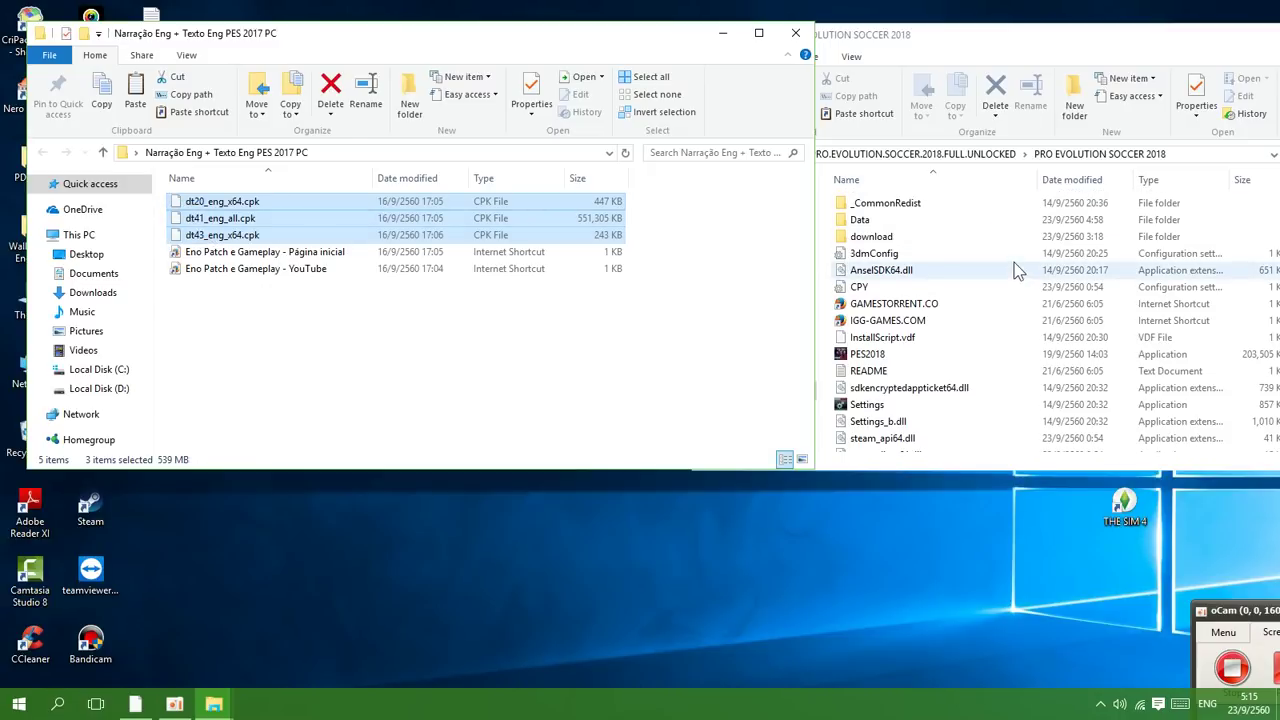
Step: View the game's Data folder as the language files' destination, close the language folder, and return to the main game folder
click(905, 232)
double_click(931, 219)
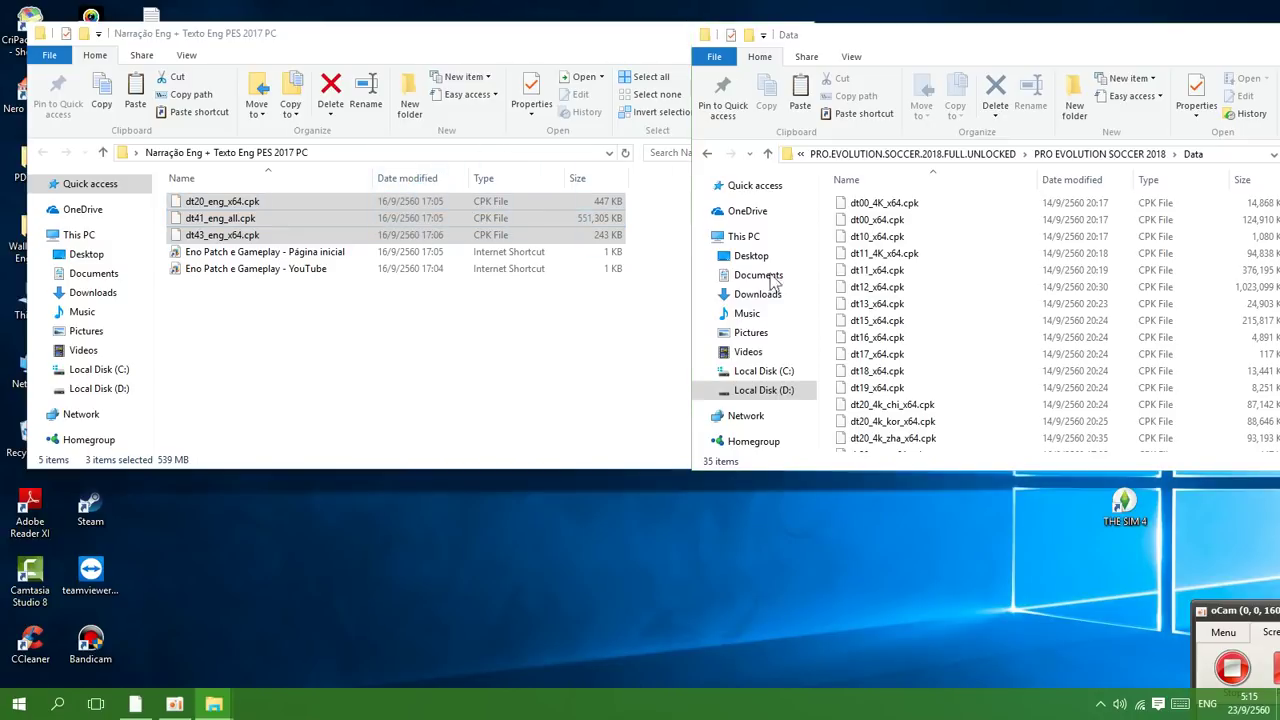
drag(773, 283, 565, 225)
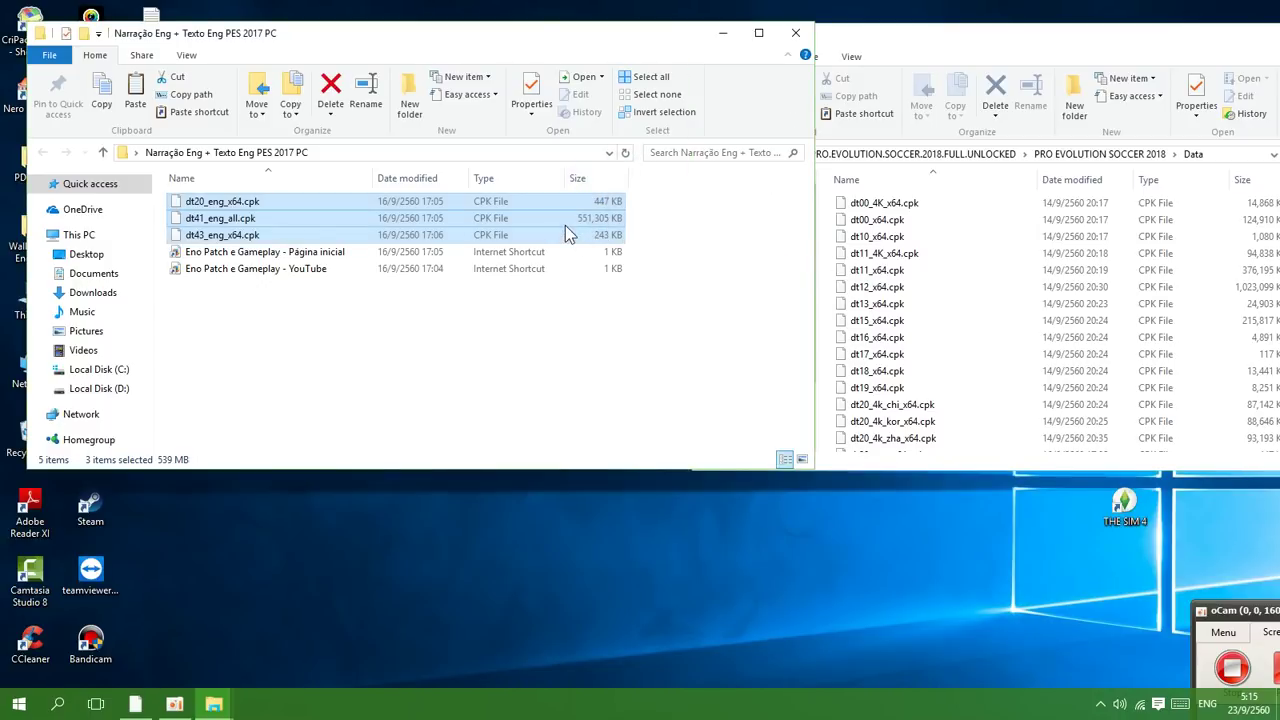
click(790, 37)
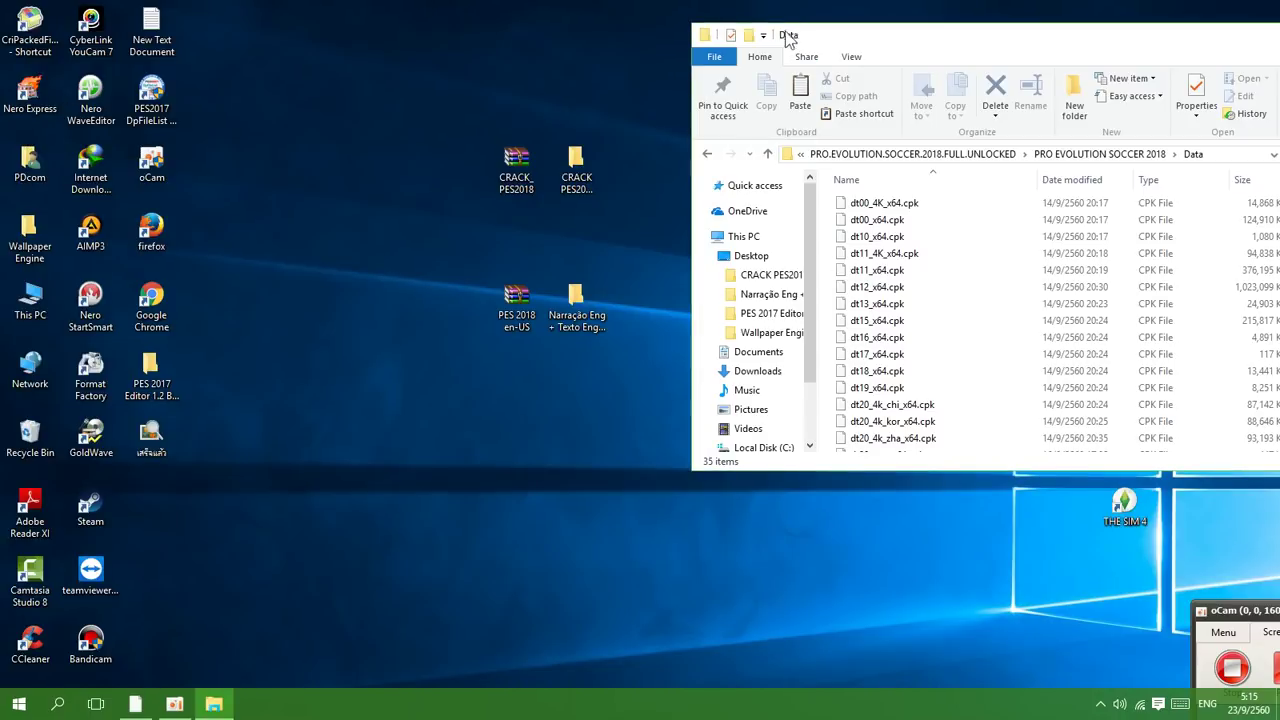
click(707, 157)
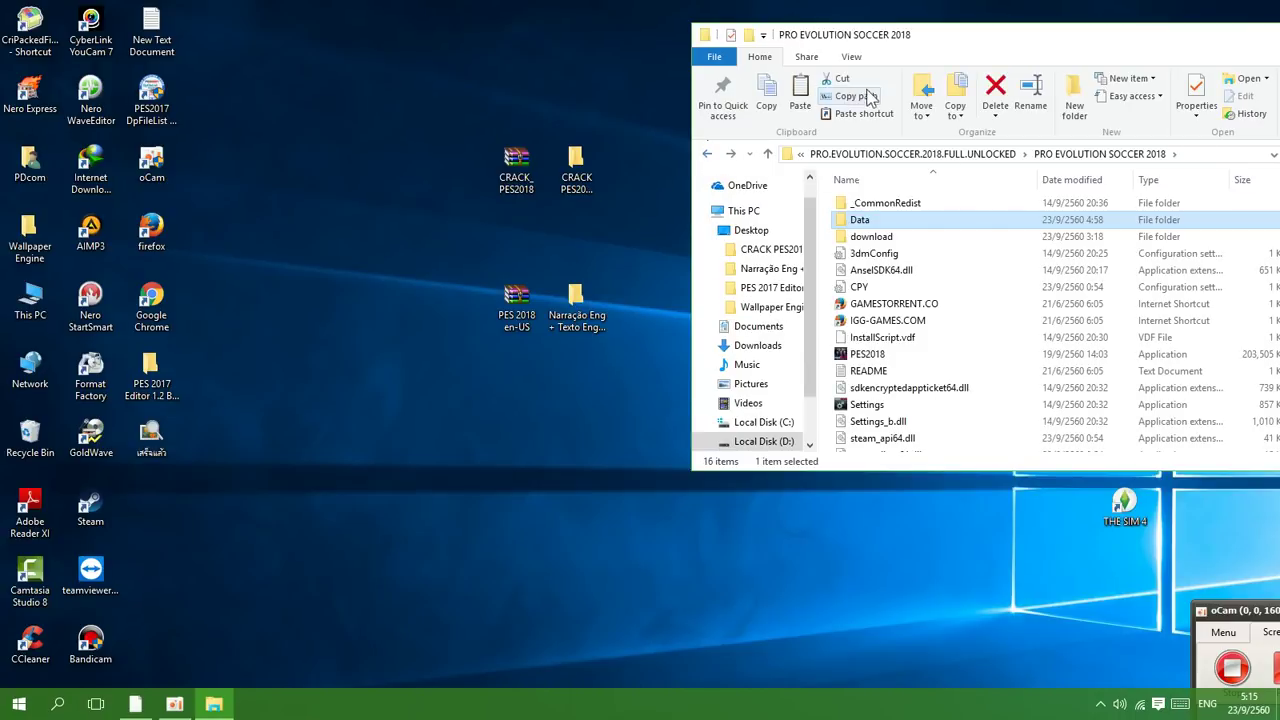
Step: Launch the PES2018 application from the game folder
drag(920, 43, 650, 81)
scroll(686, 237, down, 1)
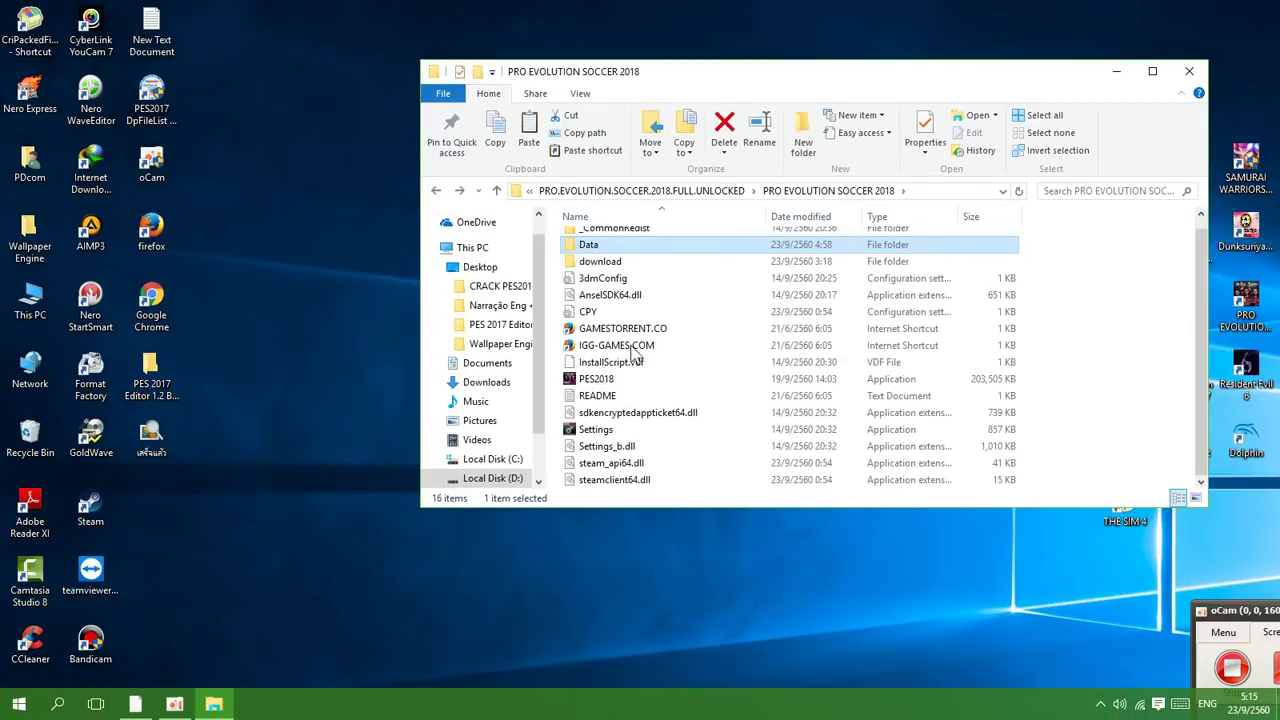
click(617, 383)
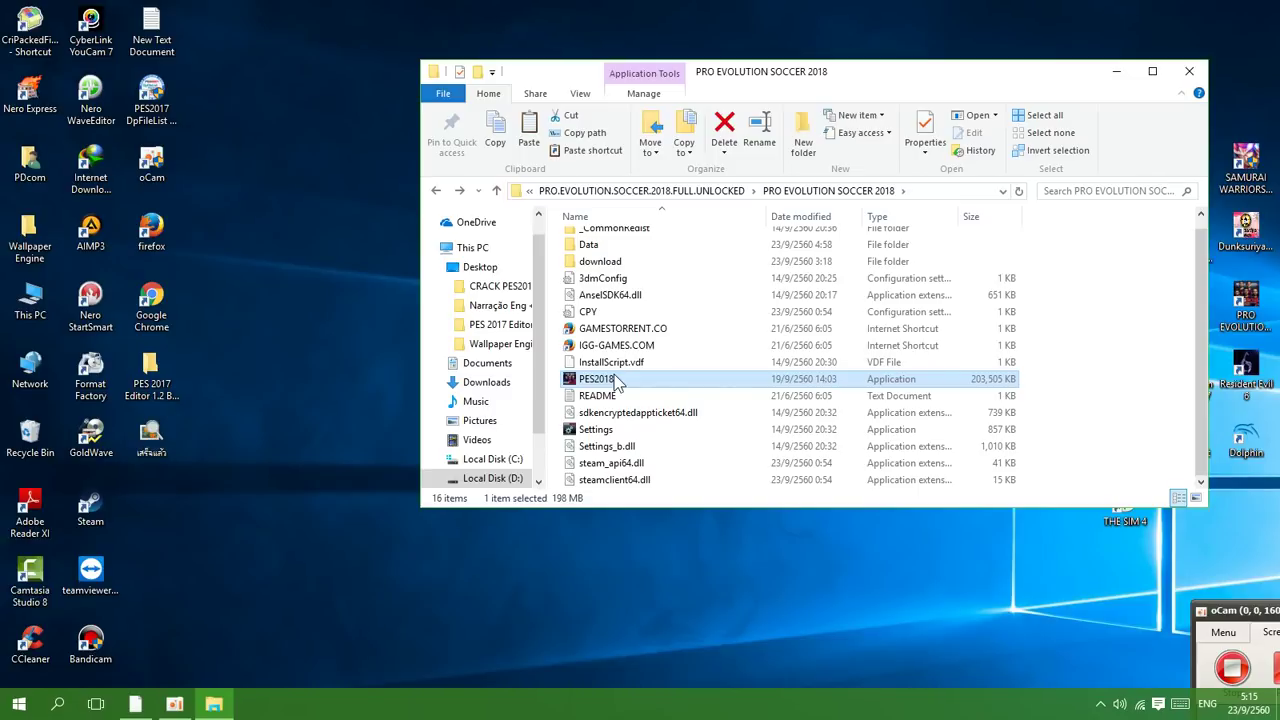
right_click(613, 380)
click(652, 300)
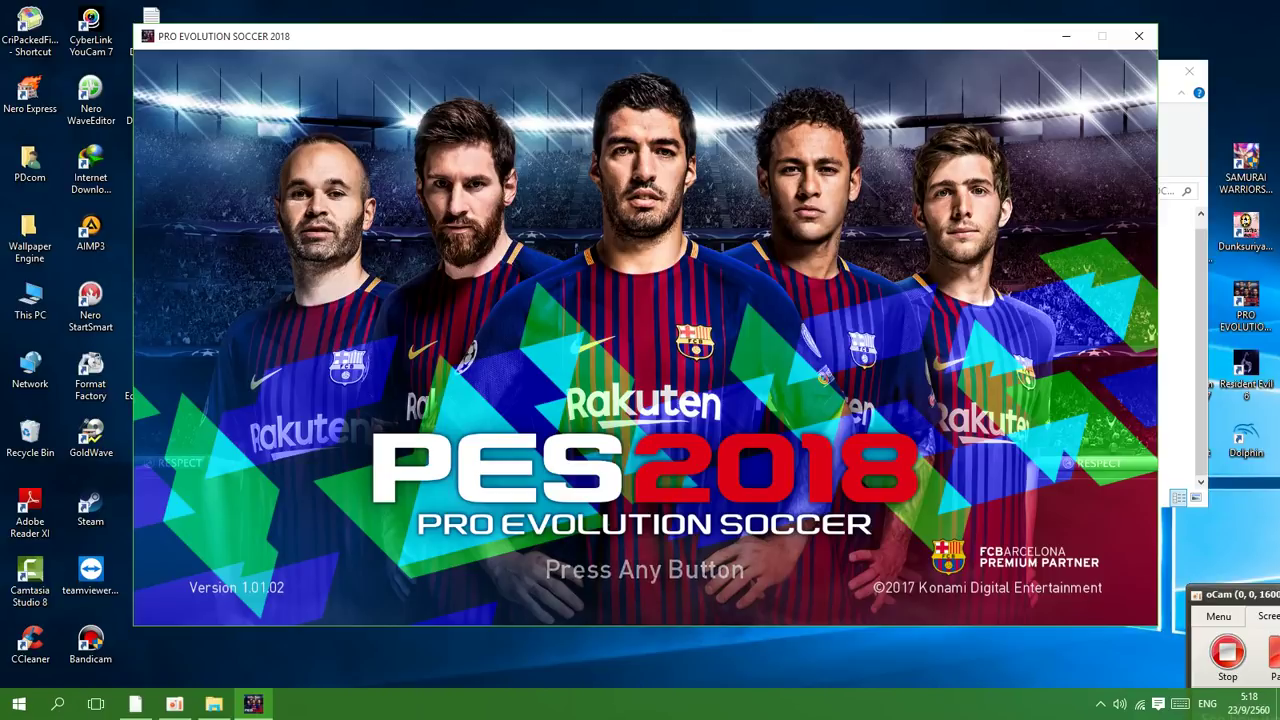
Step: Continue past the title screen, online notices and login message to the game's main menu
key(Return)
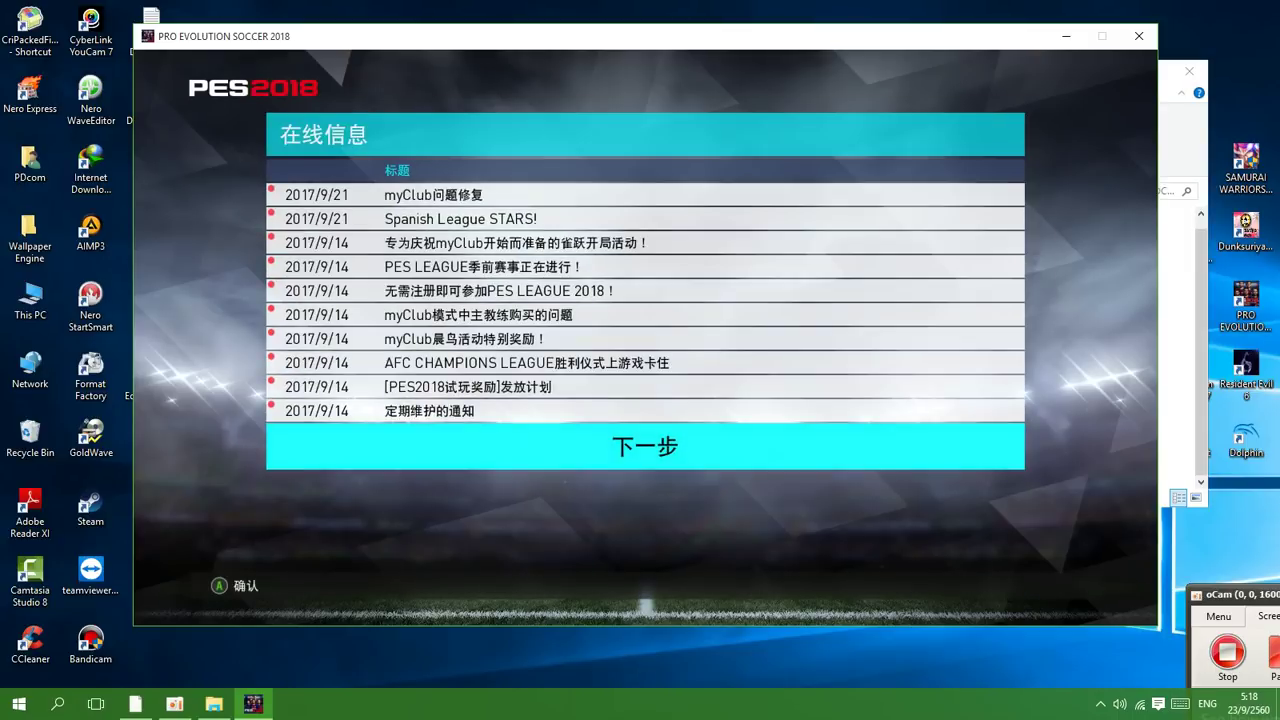
key(Return)
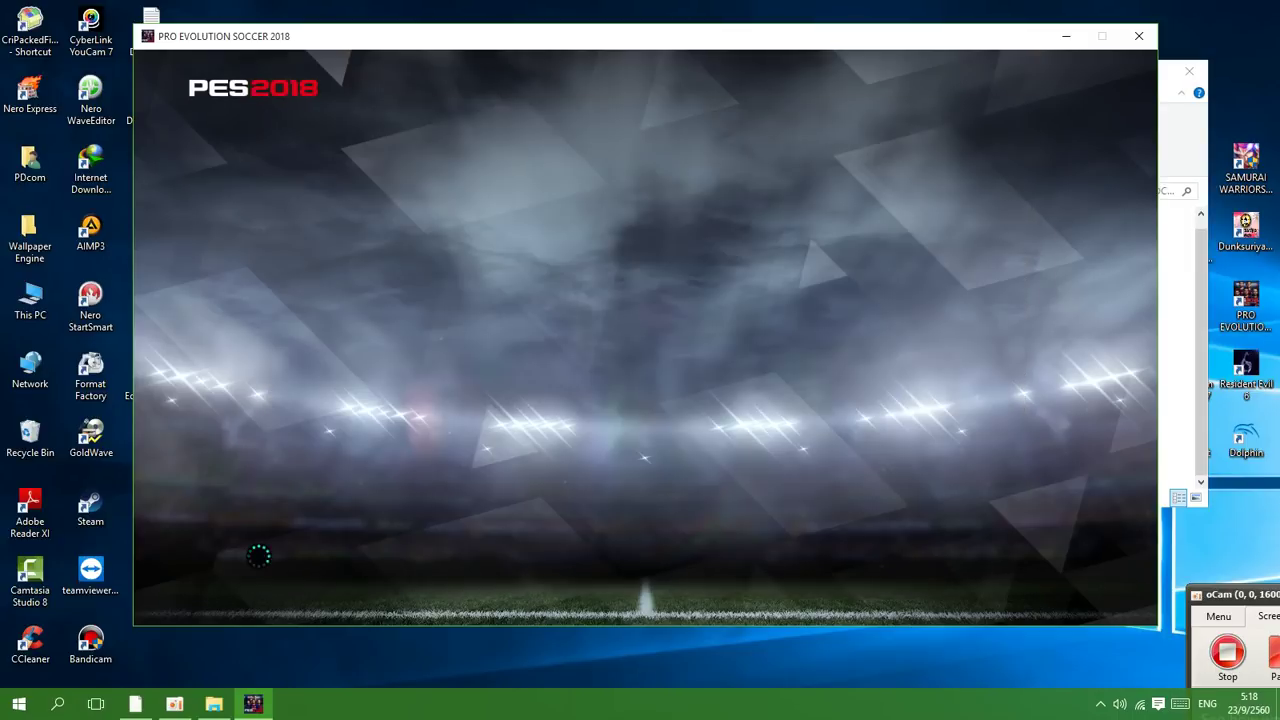
key(Return)
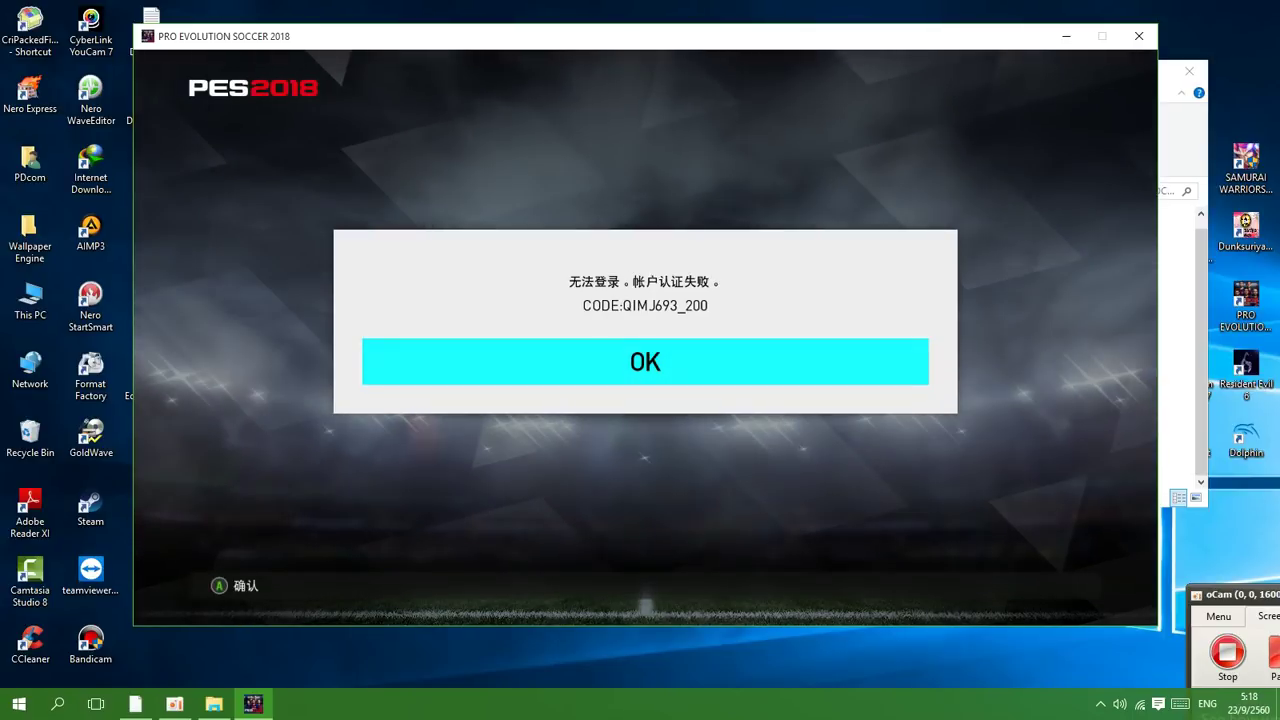
key(Return)
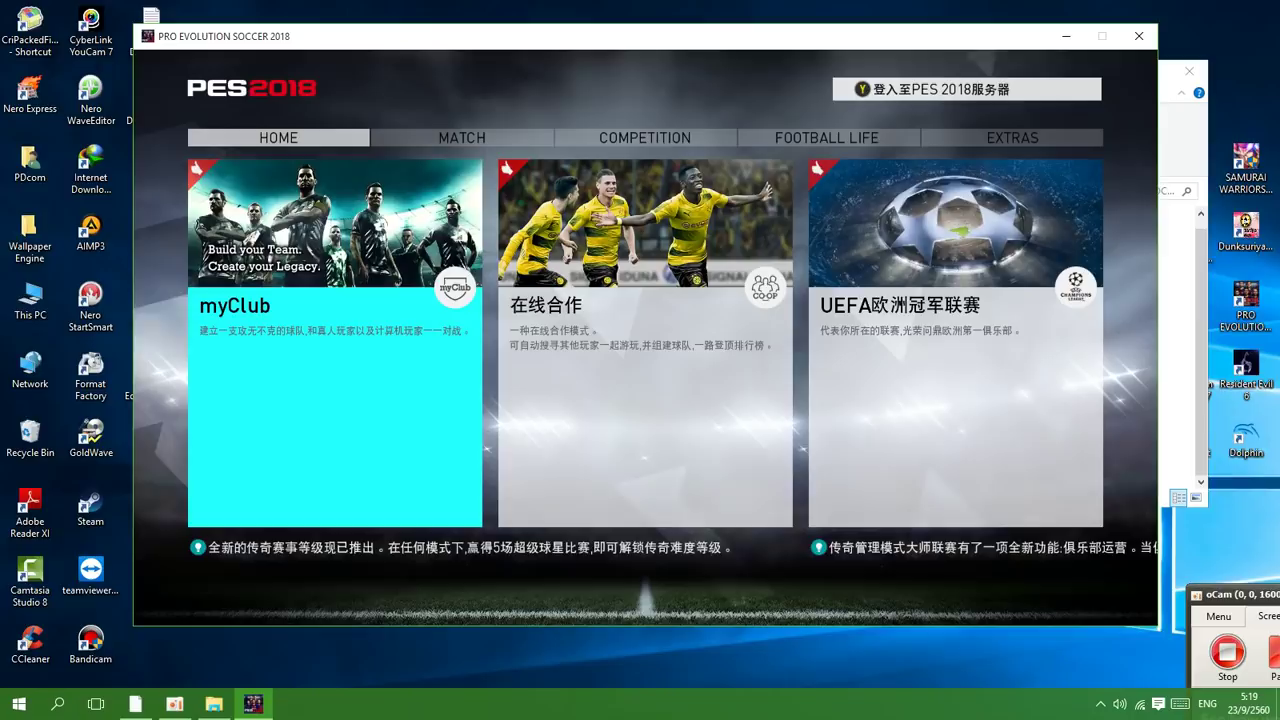
Step: Open the system settings (系统设定) from the game's EXTRAS page
key(Left)
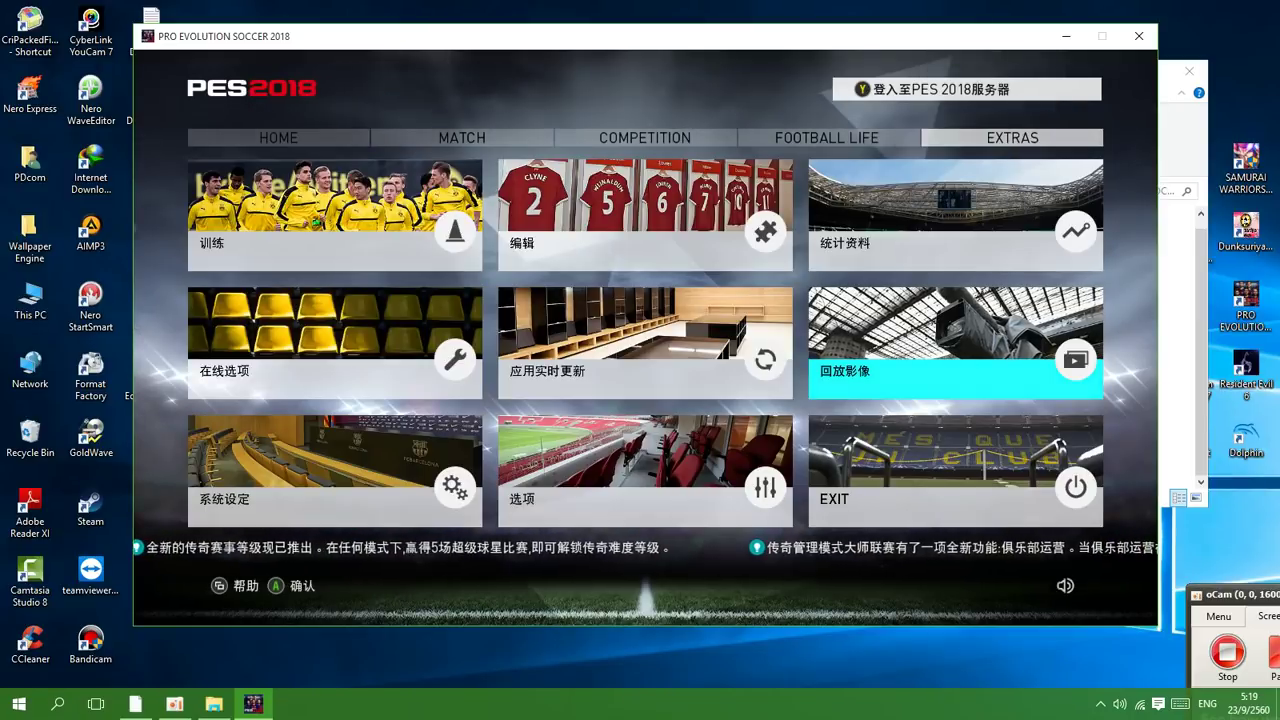
key(Left)
key(Left)
key(Down)
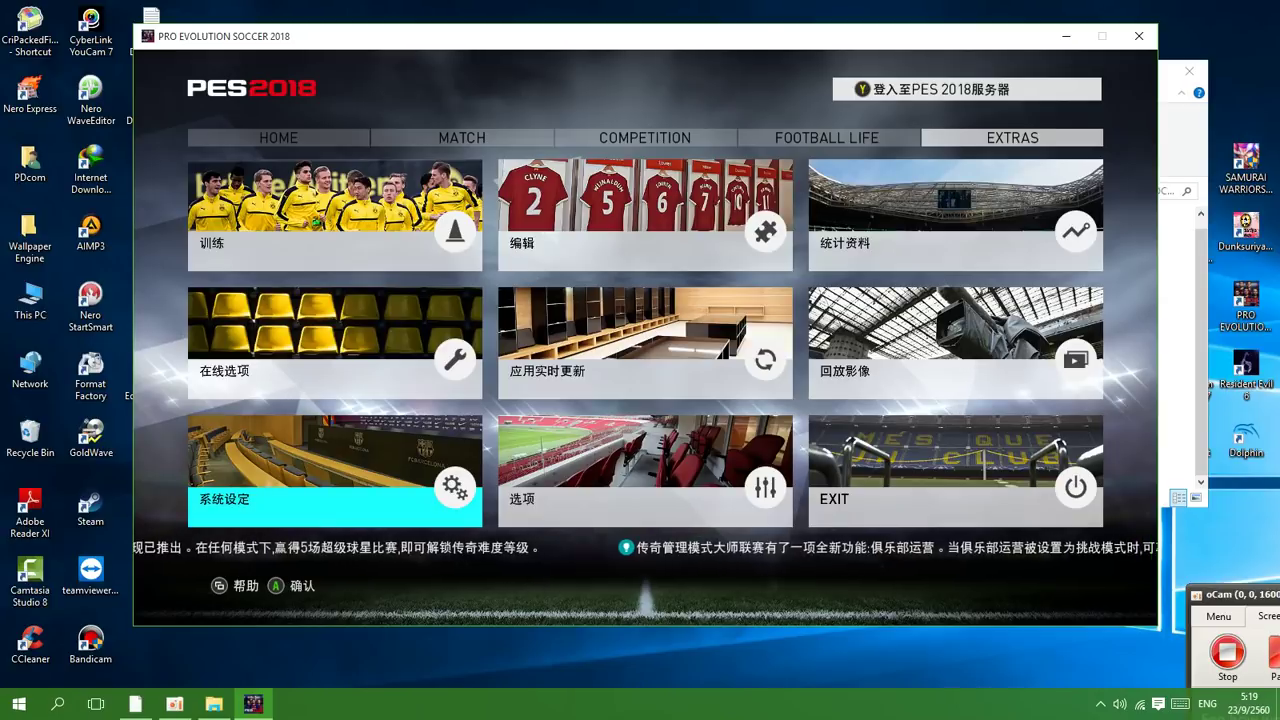
key(Return)
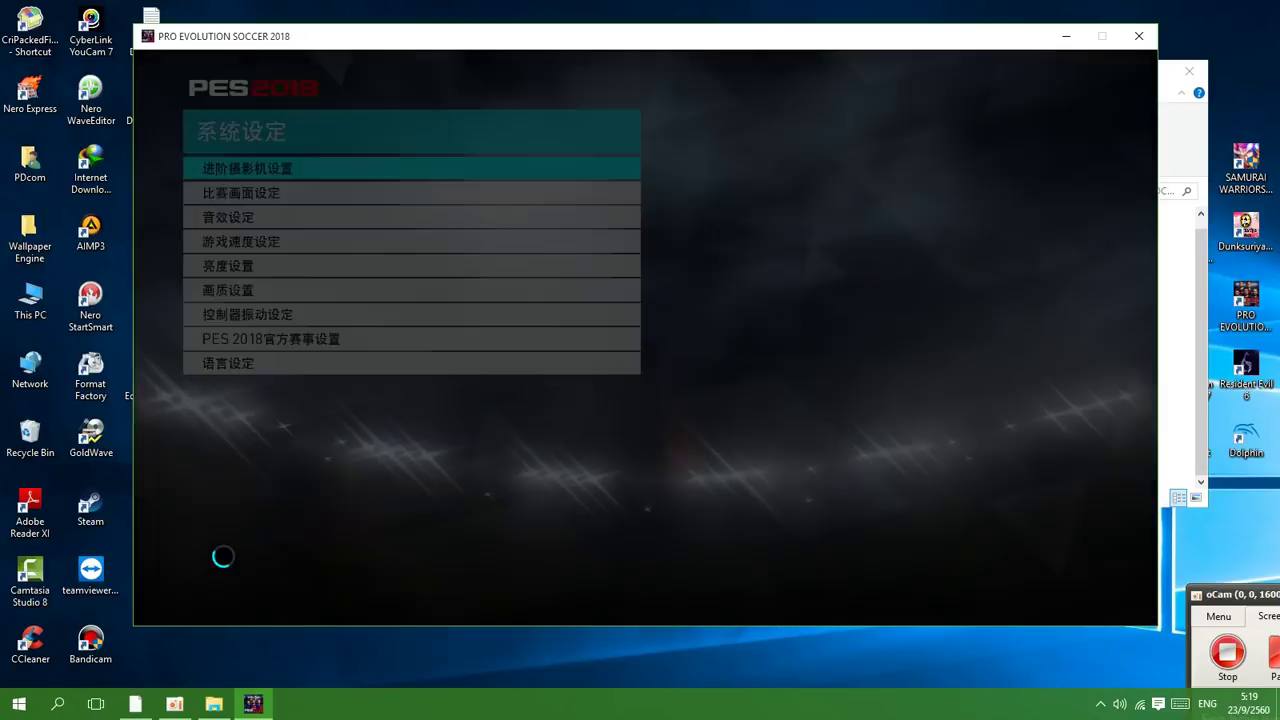
Step: Set the in-game text language to English in the language settings (语言设定), and leave the text language list
key(Down)
key(Down)
key(Down)
key(Down)
key(Down)
key(Down)
key(Down)
key(Down)
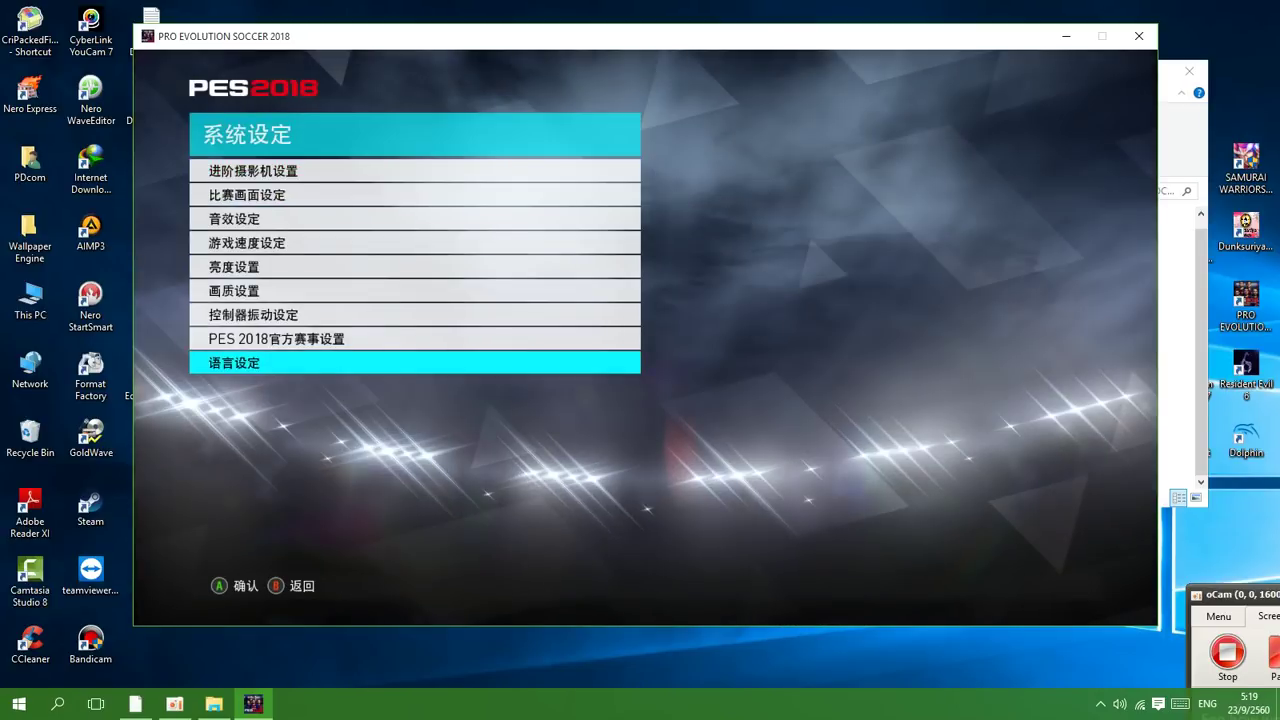
key(Return)
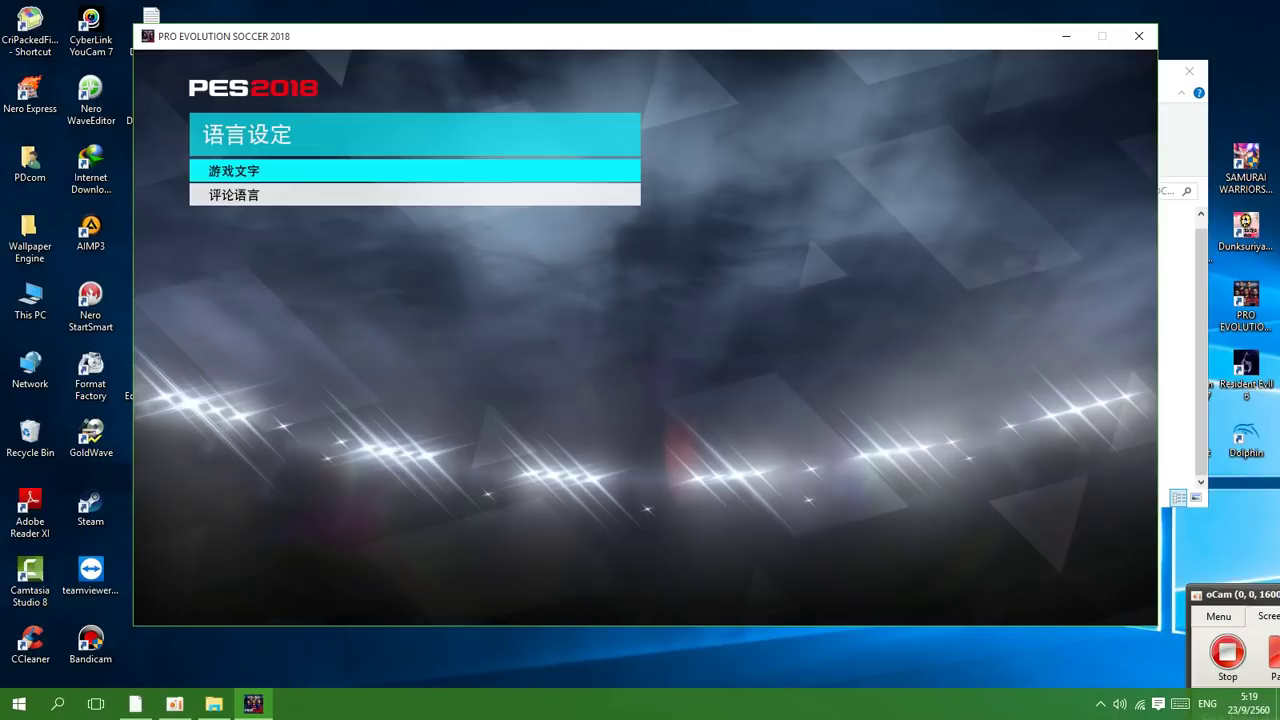
key(Return)
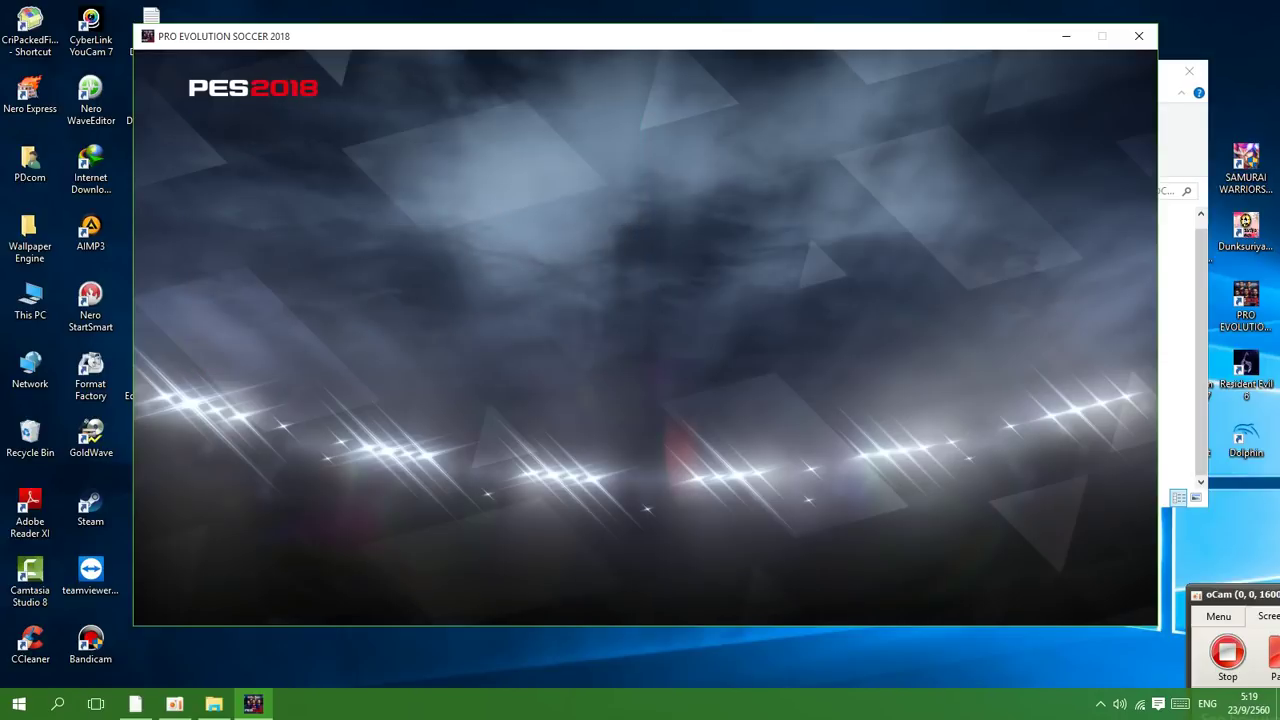
key(Up)
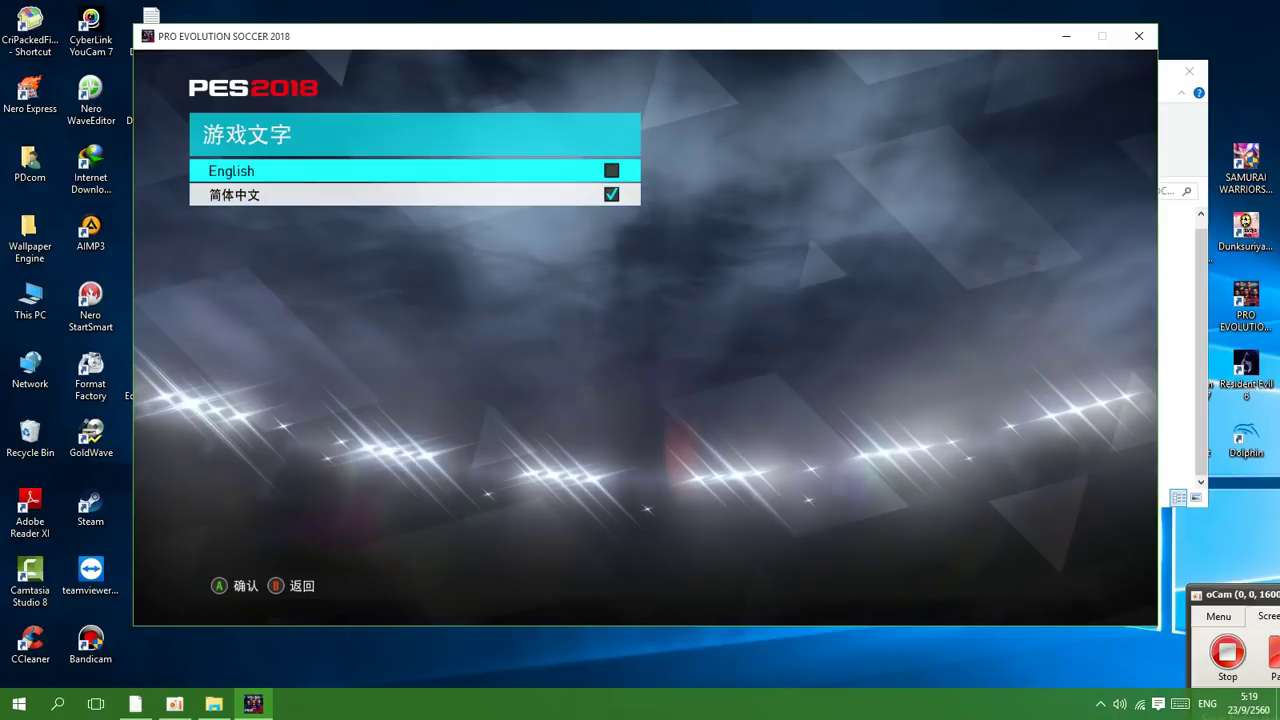
key(Return)
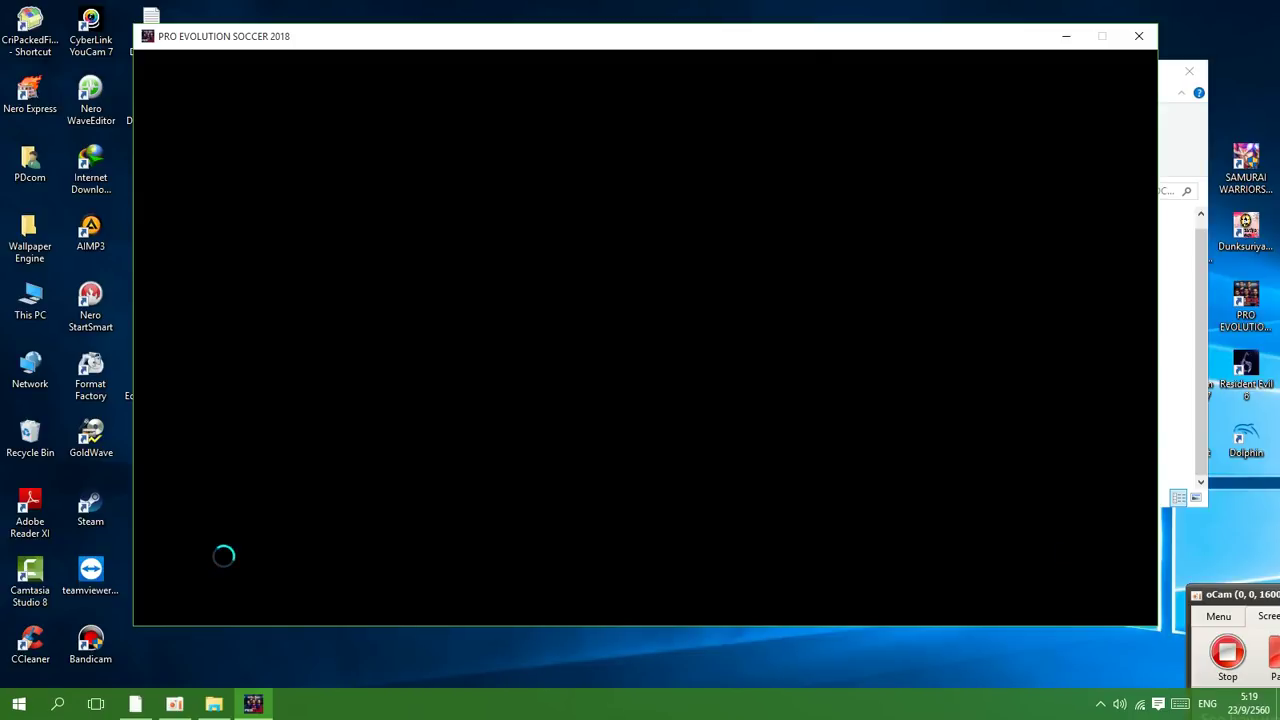
key(Down)
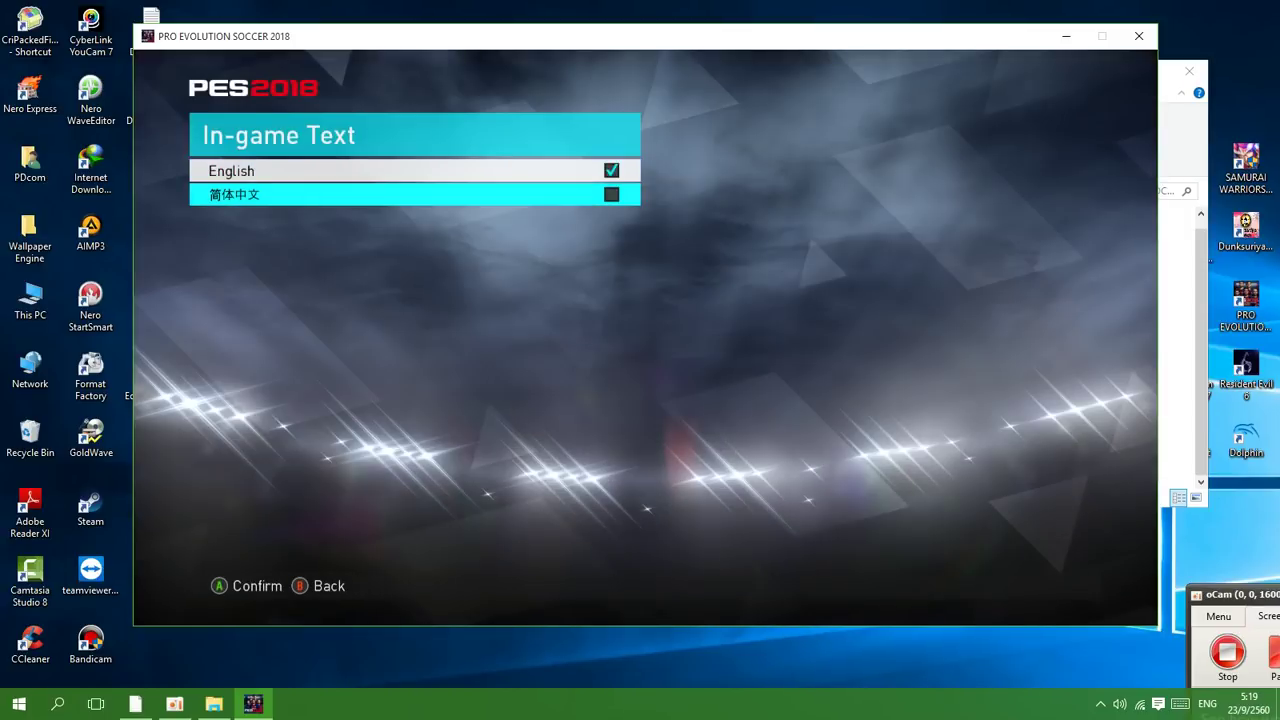
key(Return)
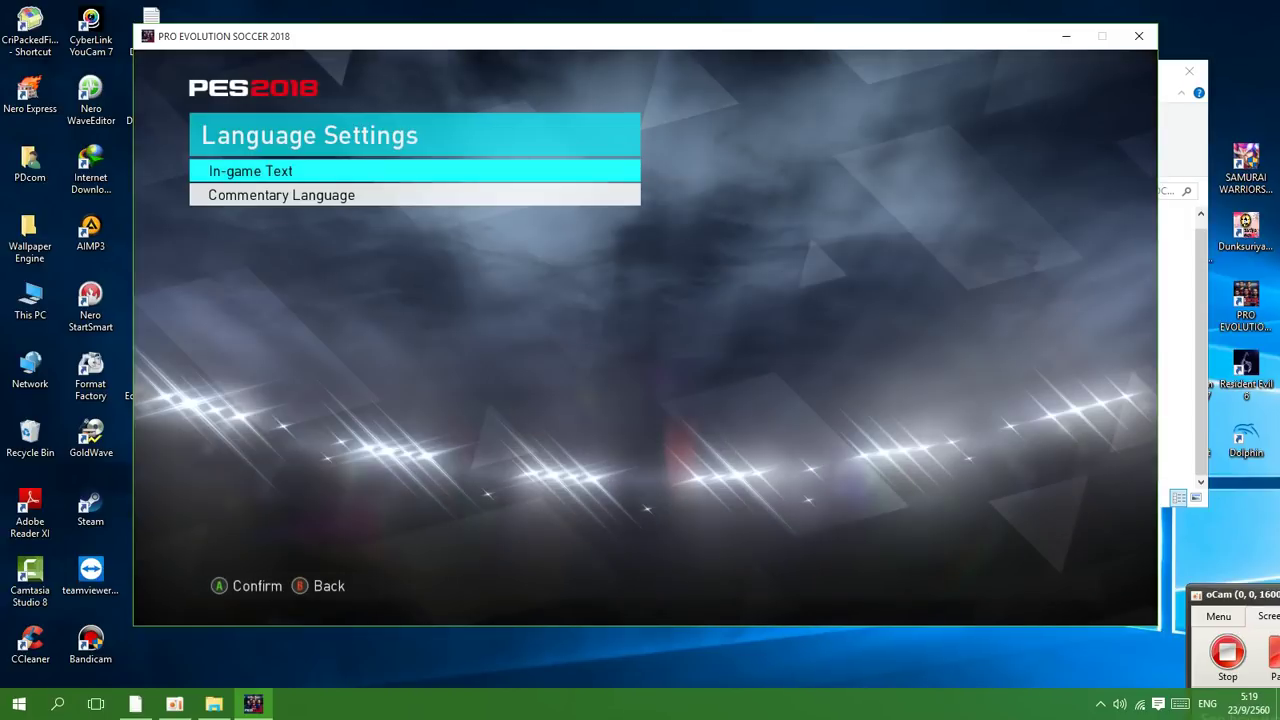
Step: Check the commentary language options, return to the EXTRAS page, and highlight OPTIONS
key(Return)
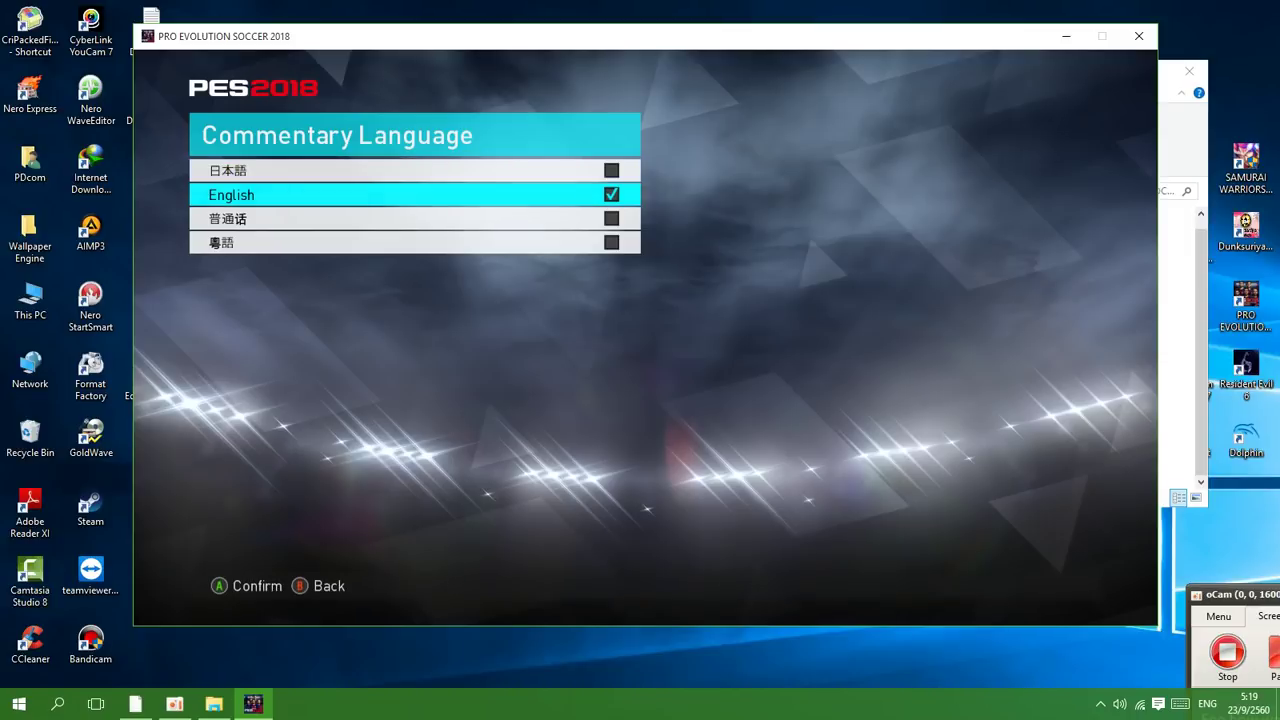
key(Escape)
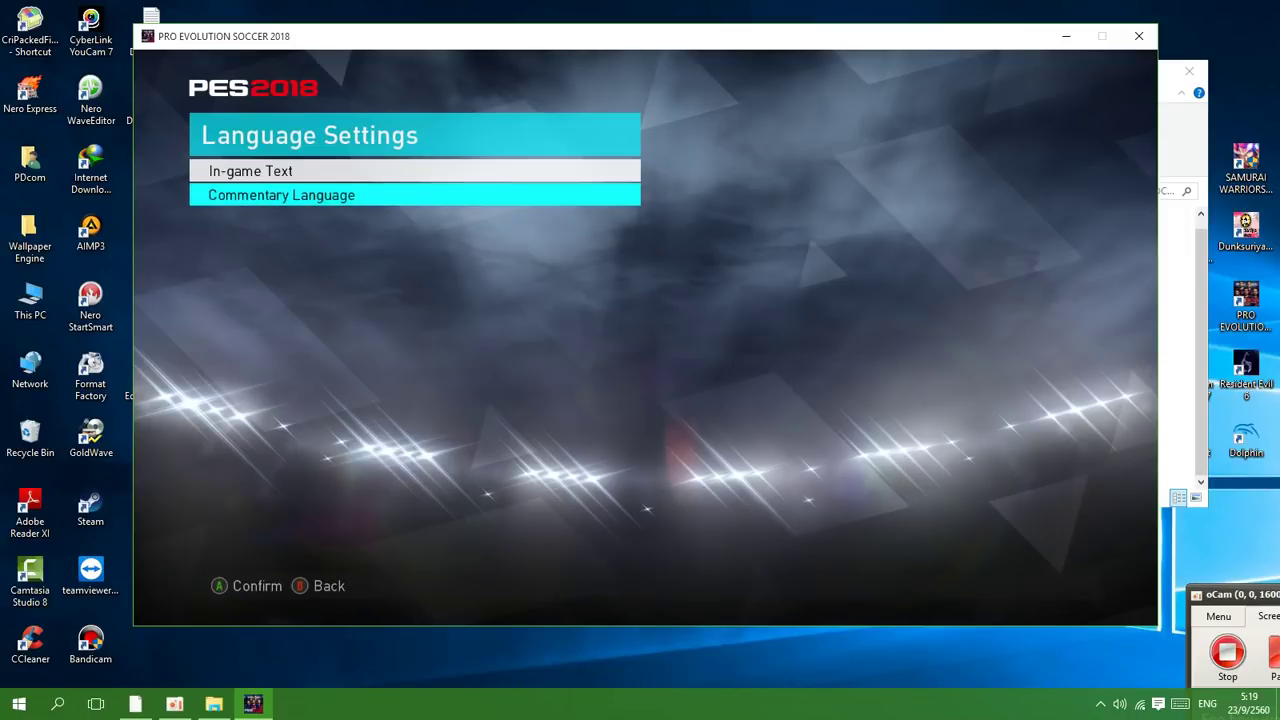
key(Escape)
key(Escape)
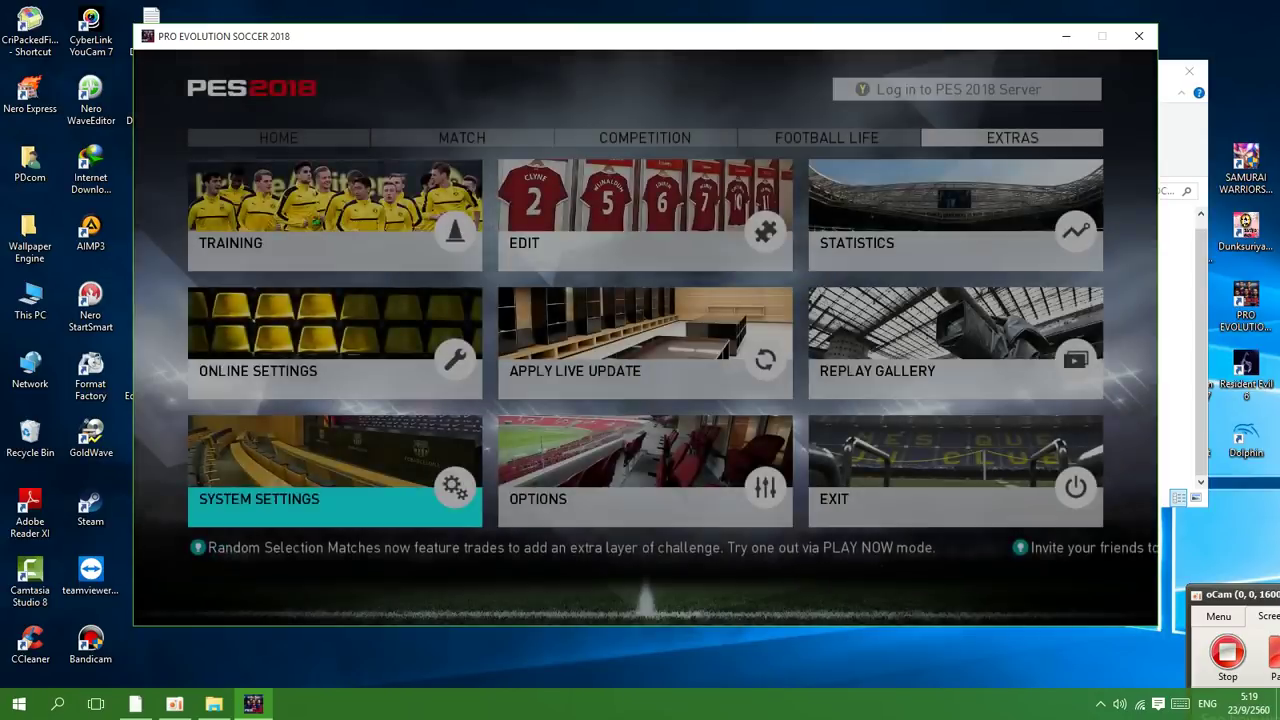
key(Right)
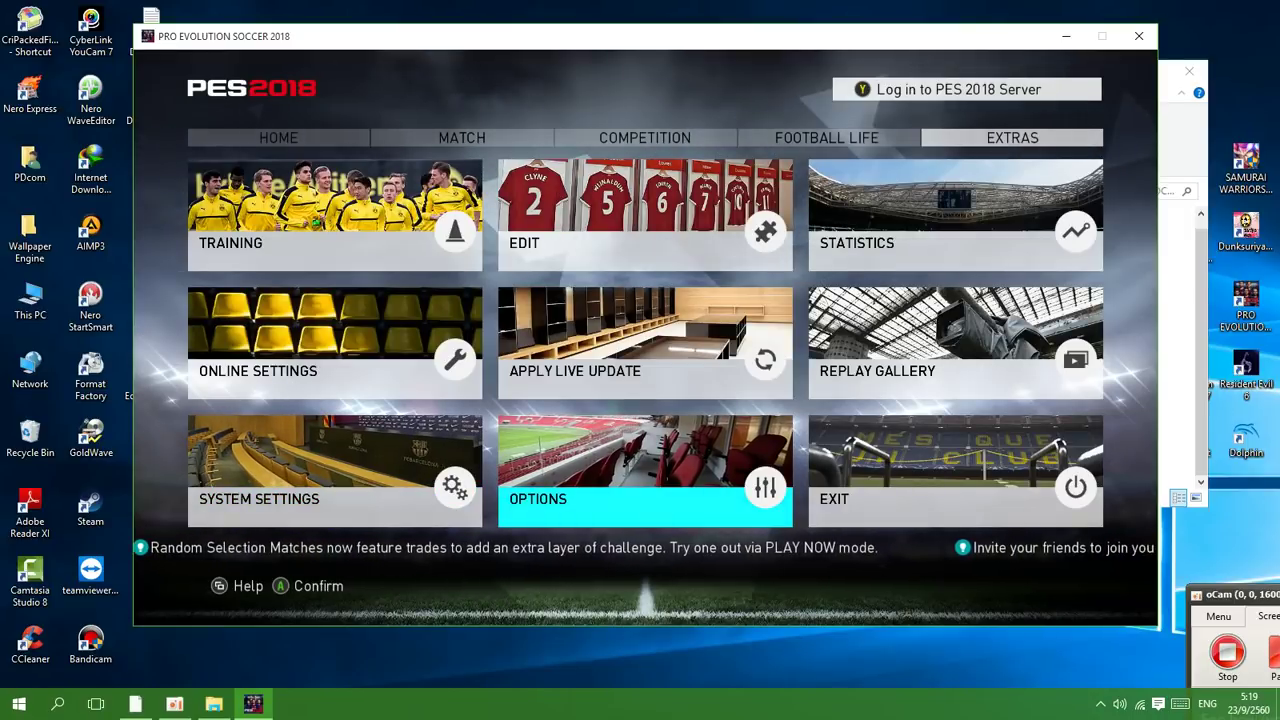
Step: Open EDIT from the EXTRAS page and bring up the English League in the Teams editor
key(Up)
key(Up)
key(Return)
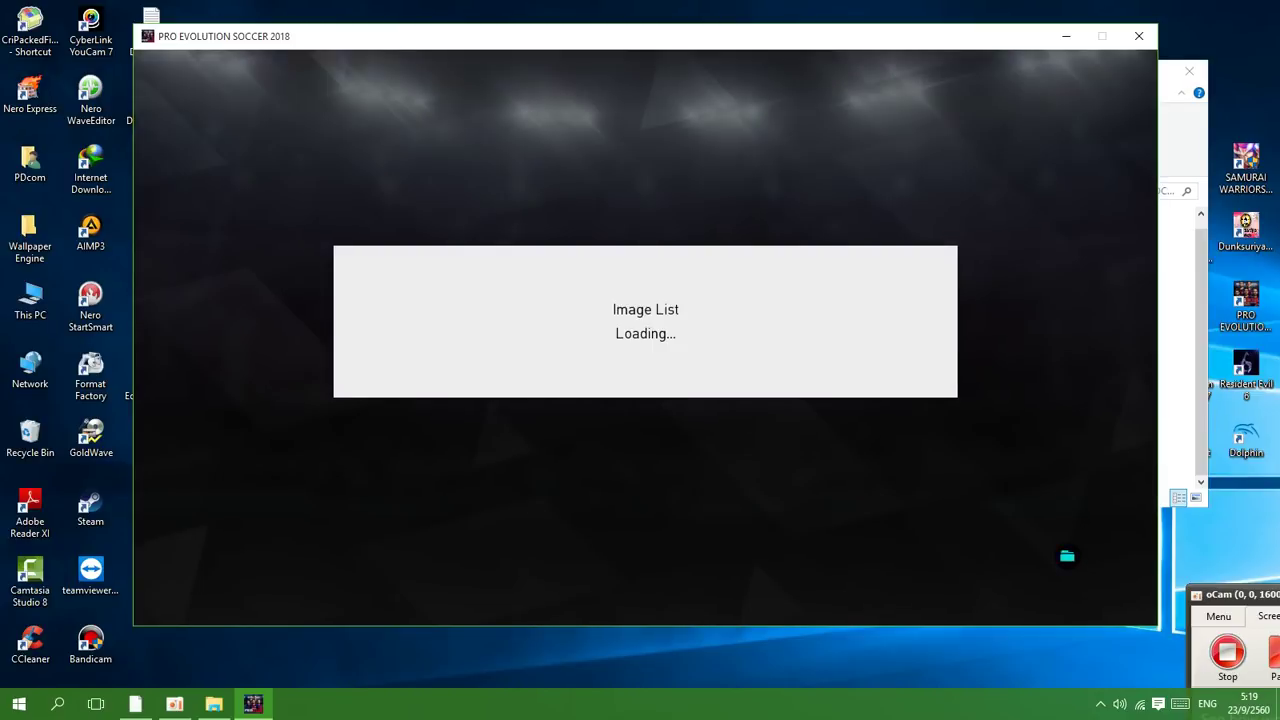
key(Return)
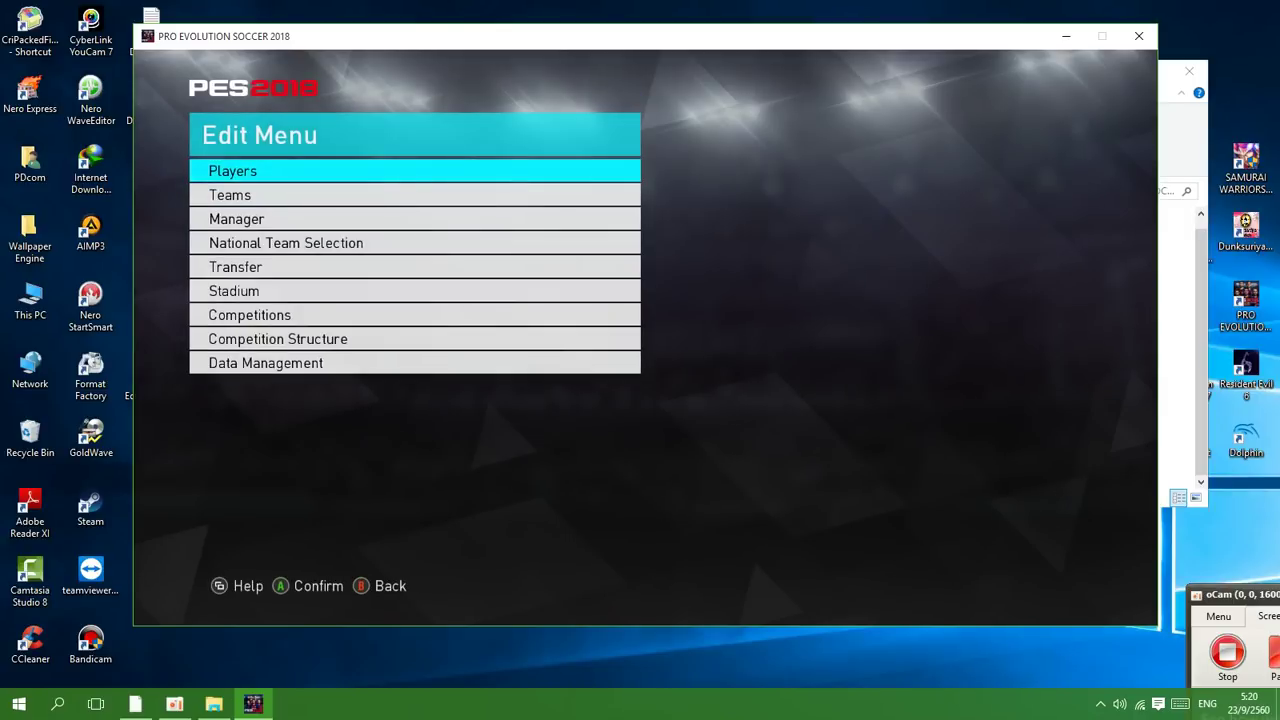
key(Down)
key(Return)
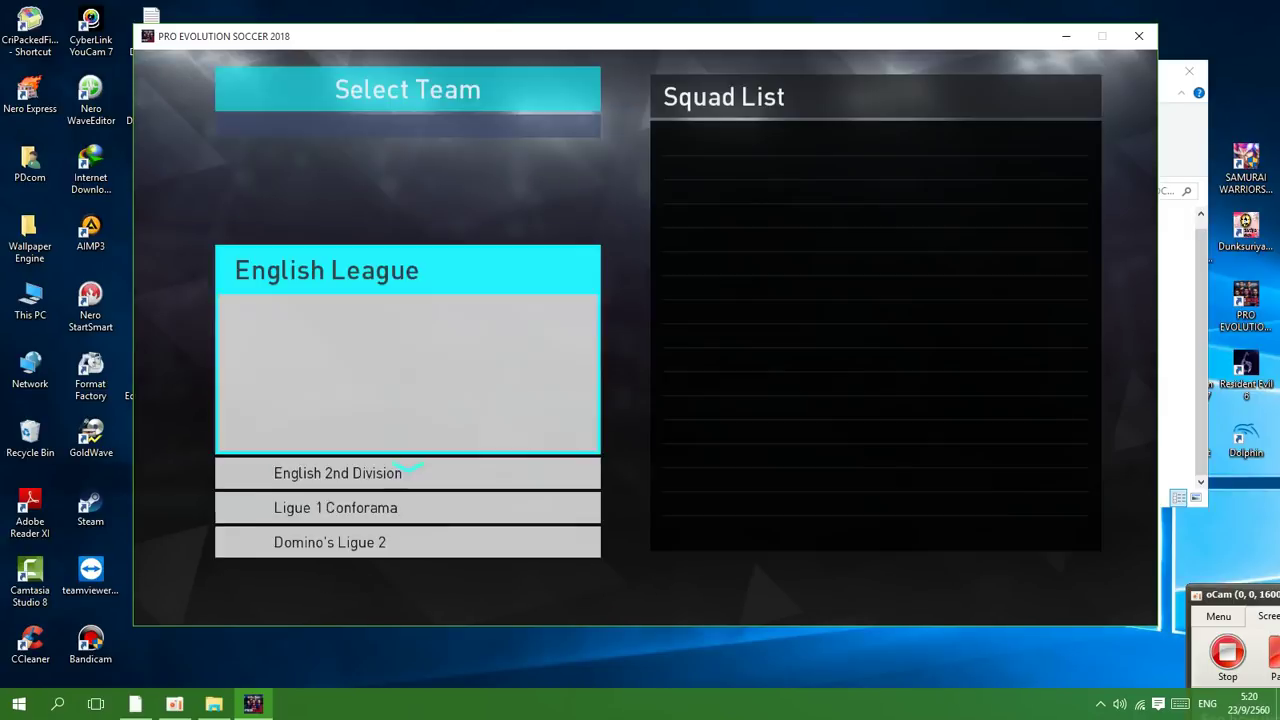
key(Return)
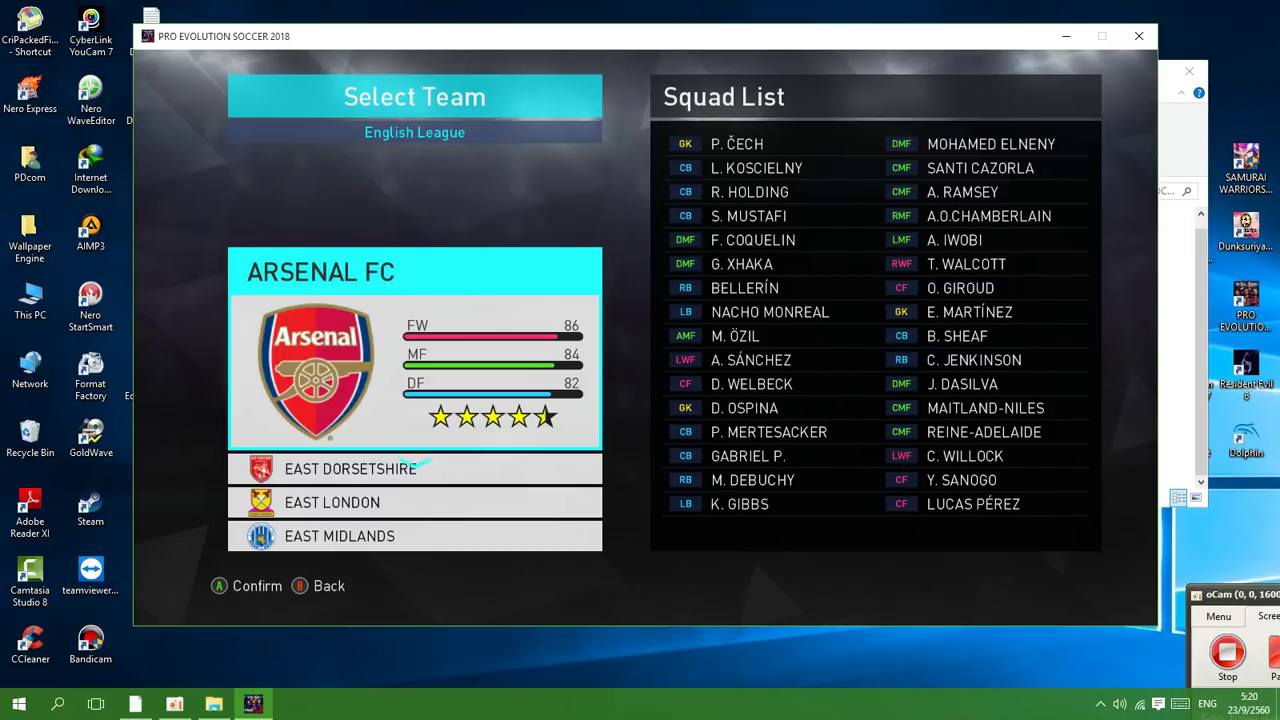
Step: Look through the English League teams and their squad lists from Arsenal FC down to Tyneside
key(Down)
key(Down)
key(Down)
key(Down)
key(Down)
key(Down)
key(Down)
key(Down)
key(Down)
key(Down)
key(Down)
key(Down)
key(Down)
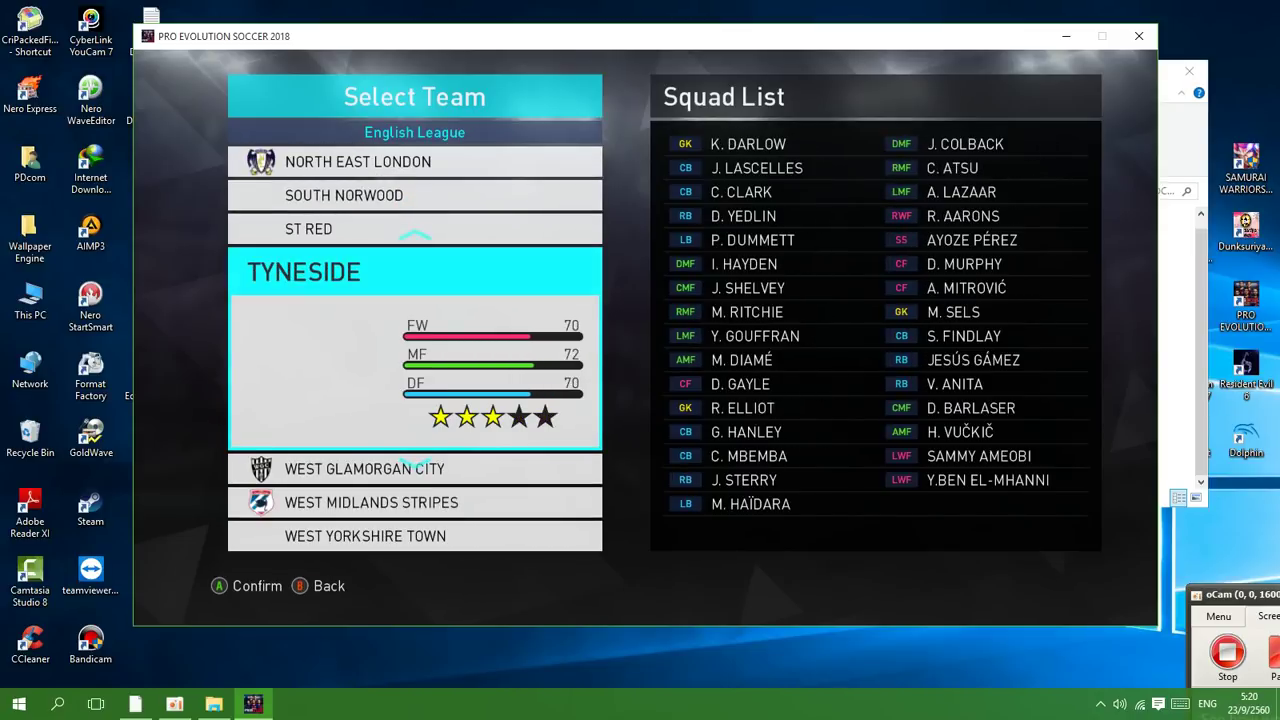
Step: Go back up the English League list and open Liverpool FC in the Teams editor
key(Up)
key(Up)
key(Up)
key(Up)
key(Up)
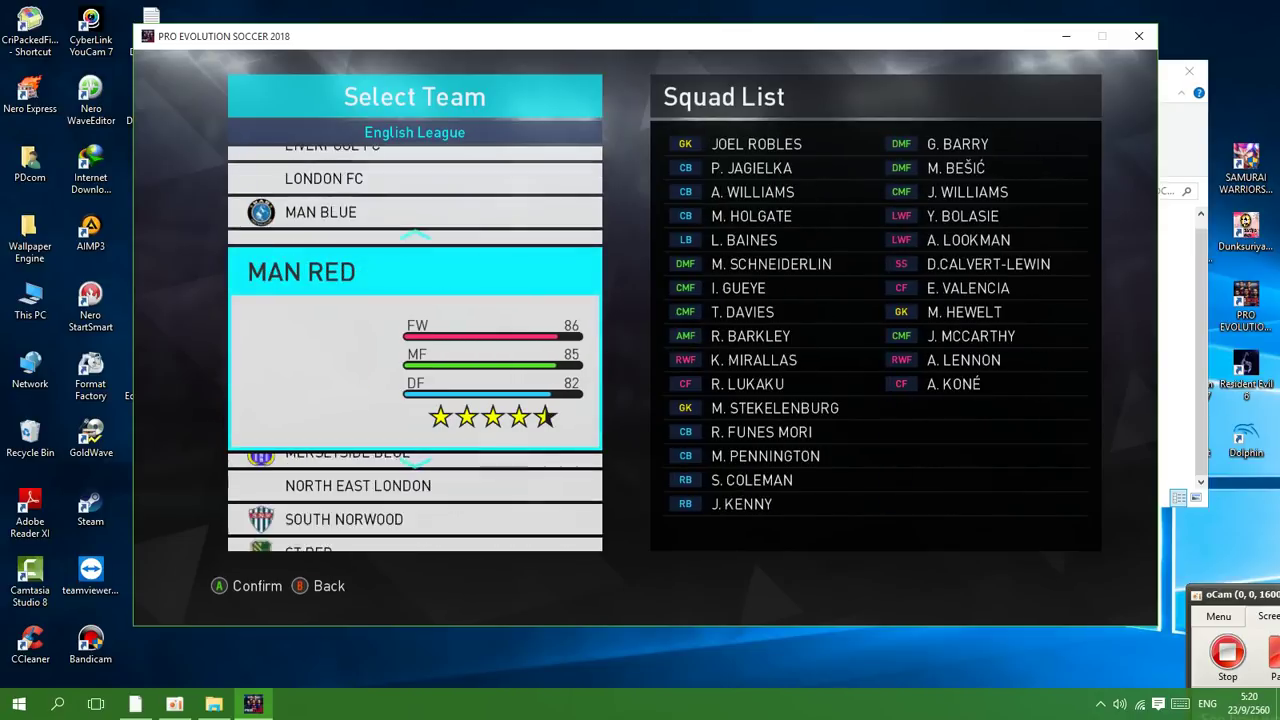
key(Up)
key(Up)
key(Up)
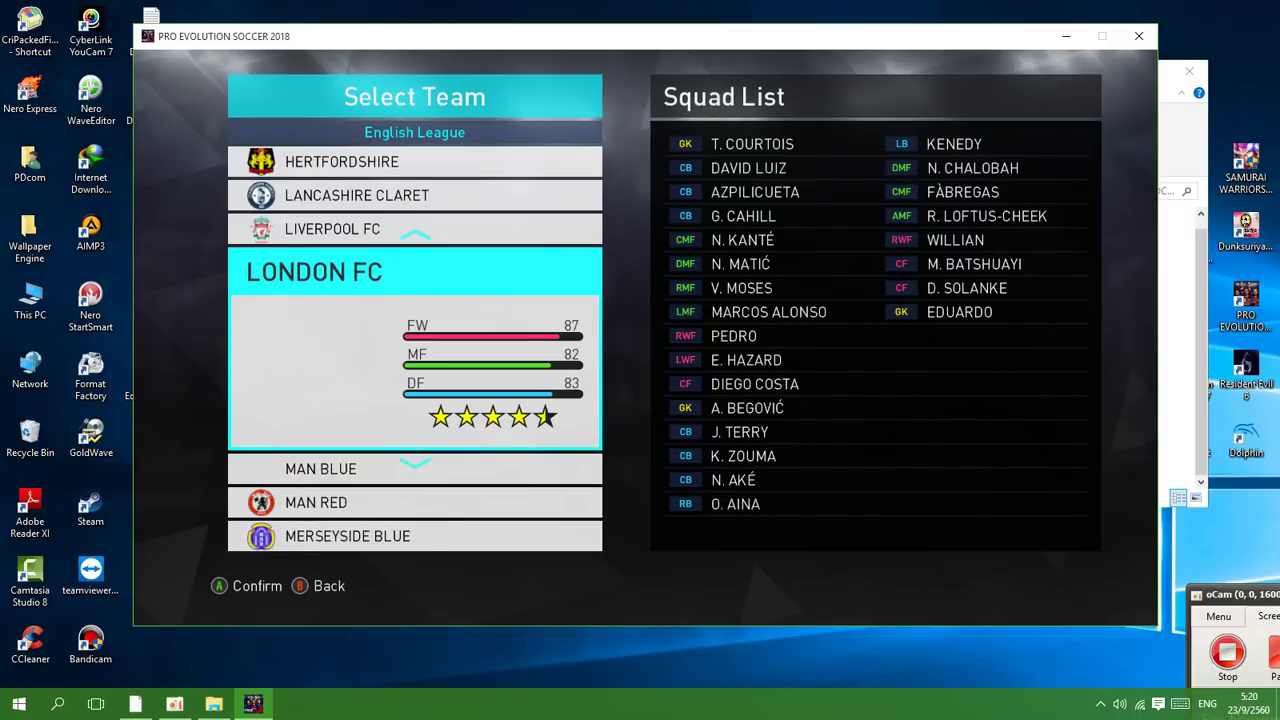
key(Return)
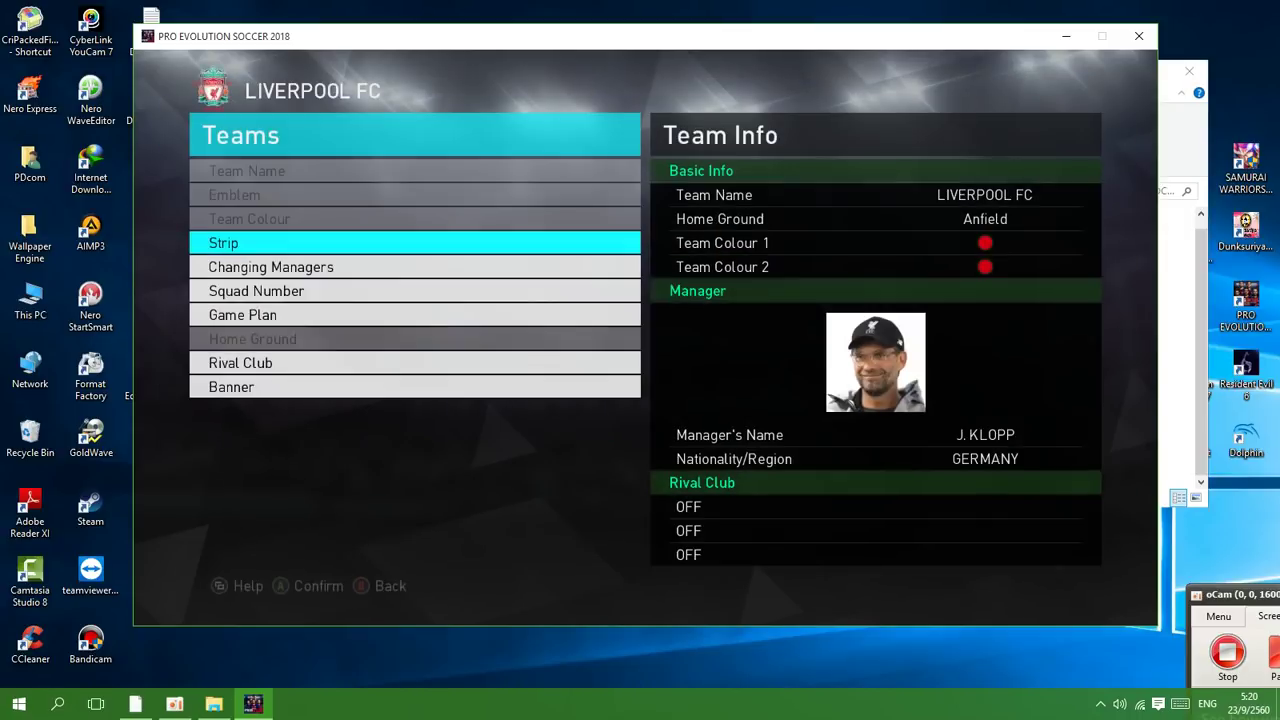
Step: View Liverpool FC's Game Plan lineup using Simple Settings, and return to the English League team list
key(Down)
key(Down)
key(Down)
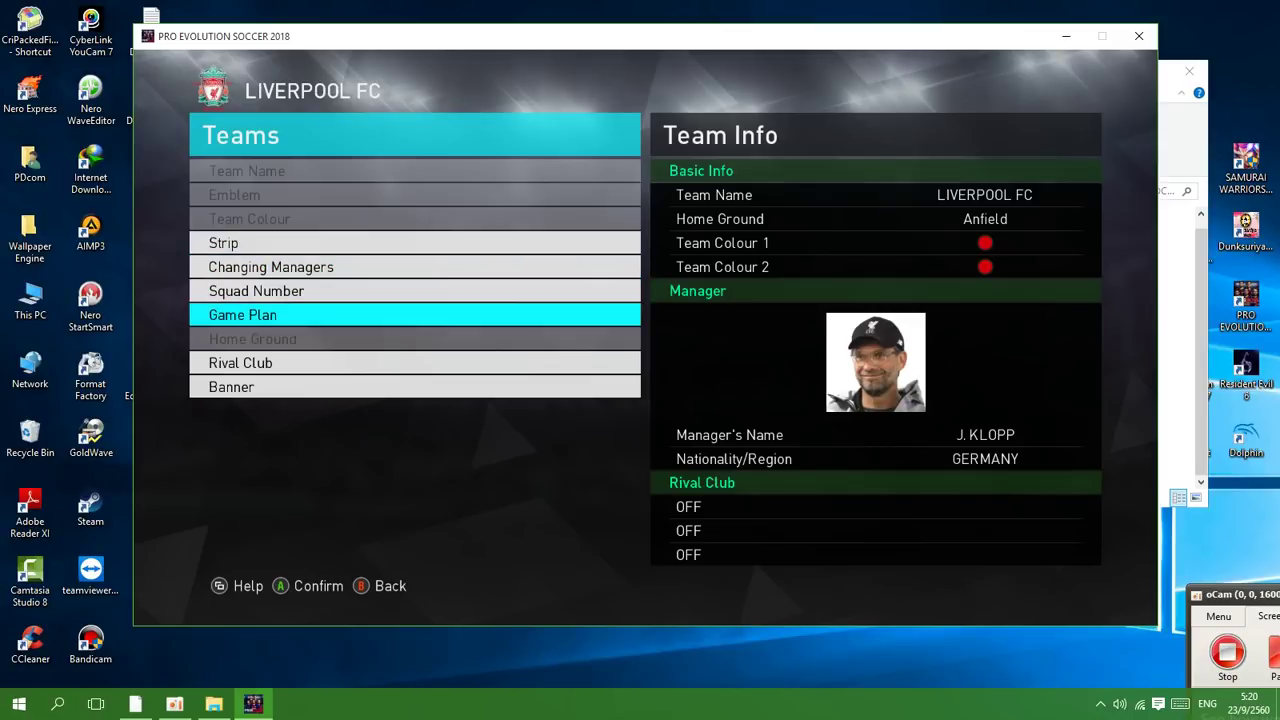
key(Return)
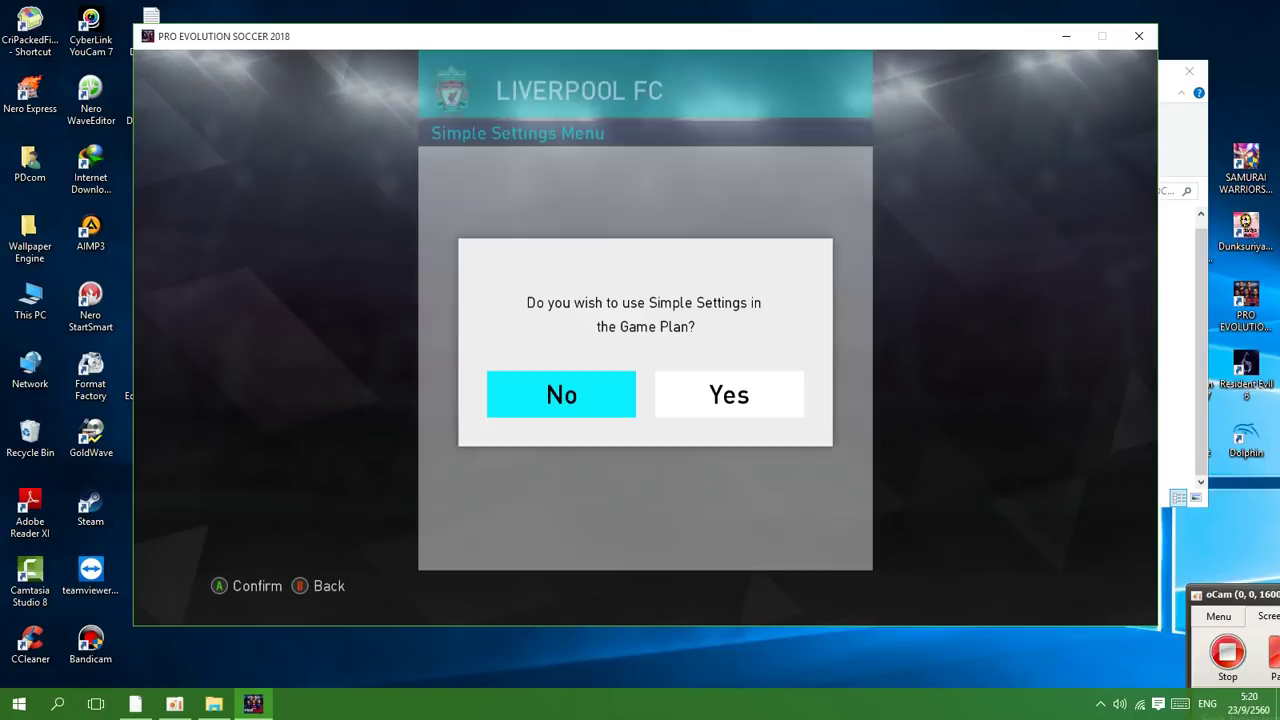
key(Right)
key(Return)
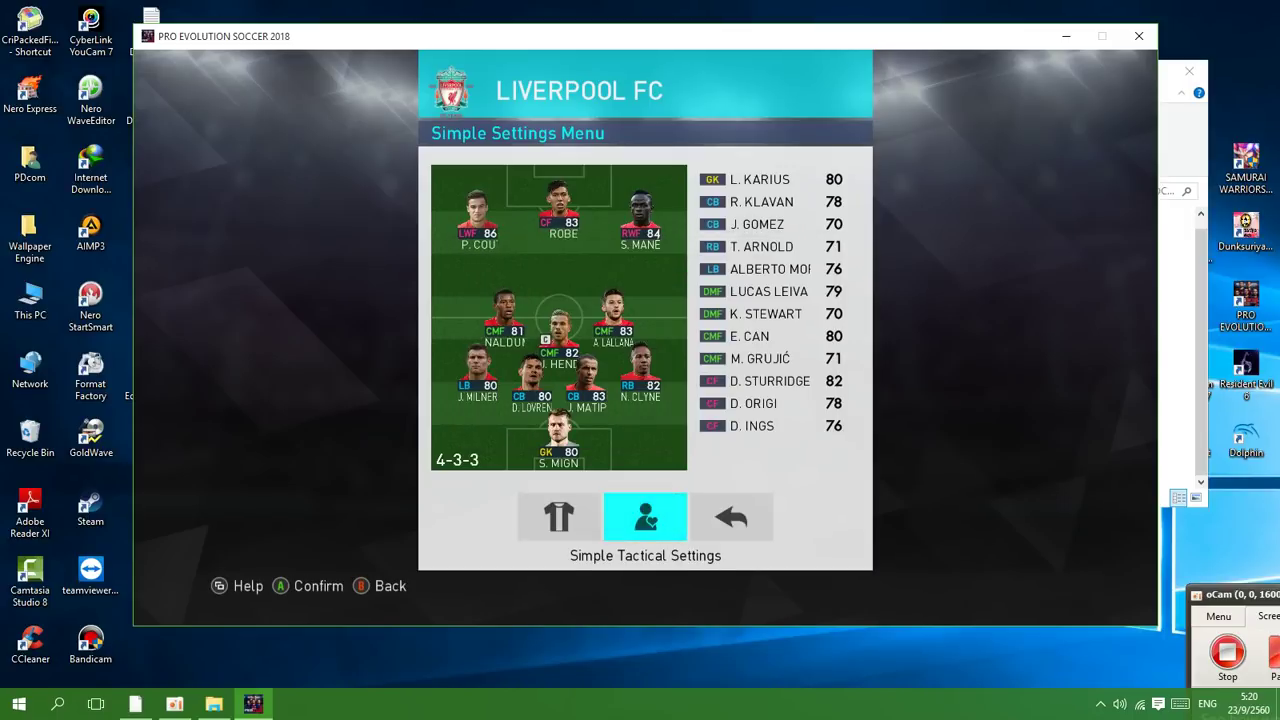
key(Return)
key(Escape)
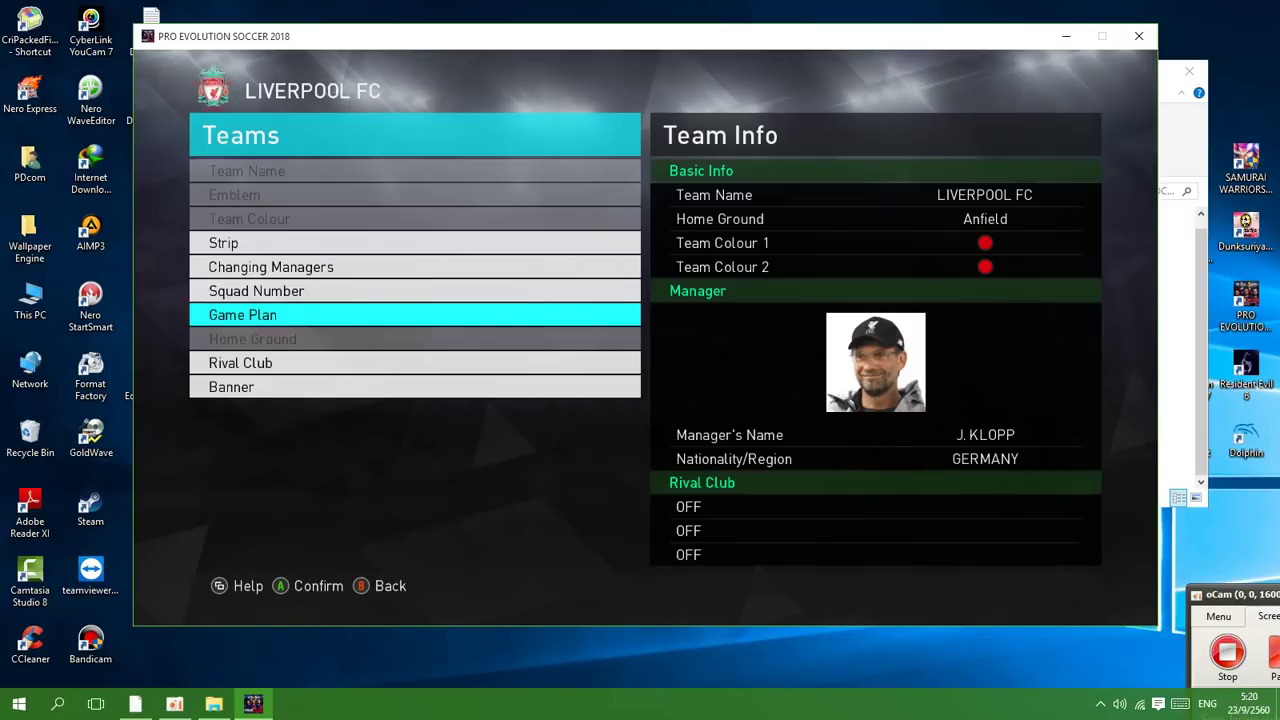
key(Return)
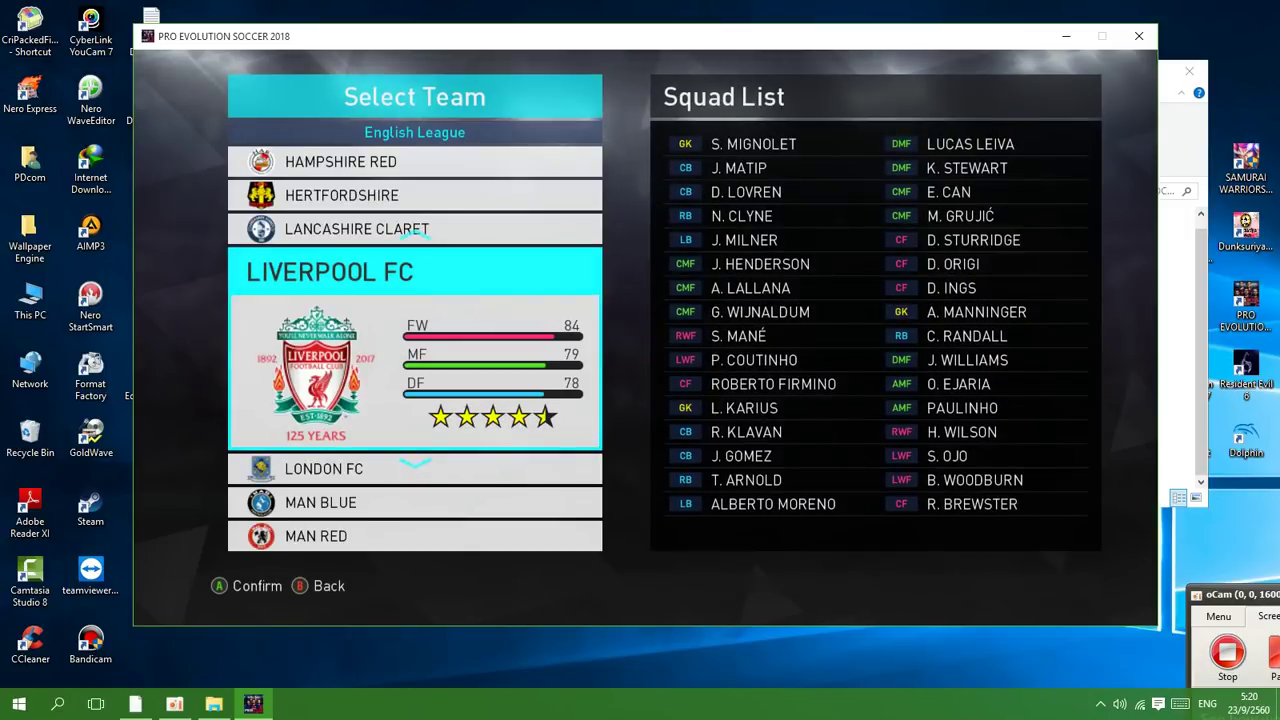
Step: Return to the league selection and look through all leagues and regions down to Classic Teams
key(Escape)
key(Down)
key(Down)
key(Down)
key(Down)
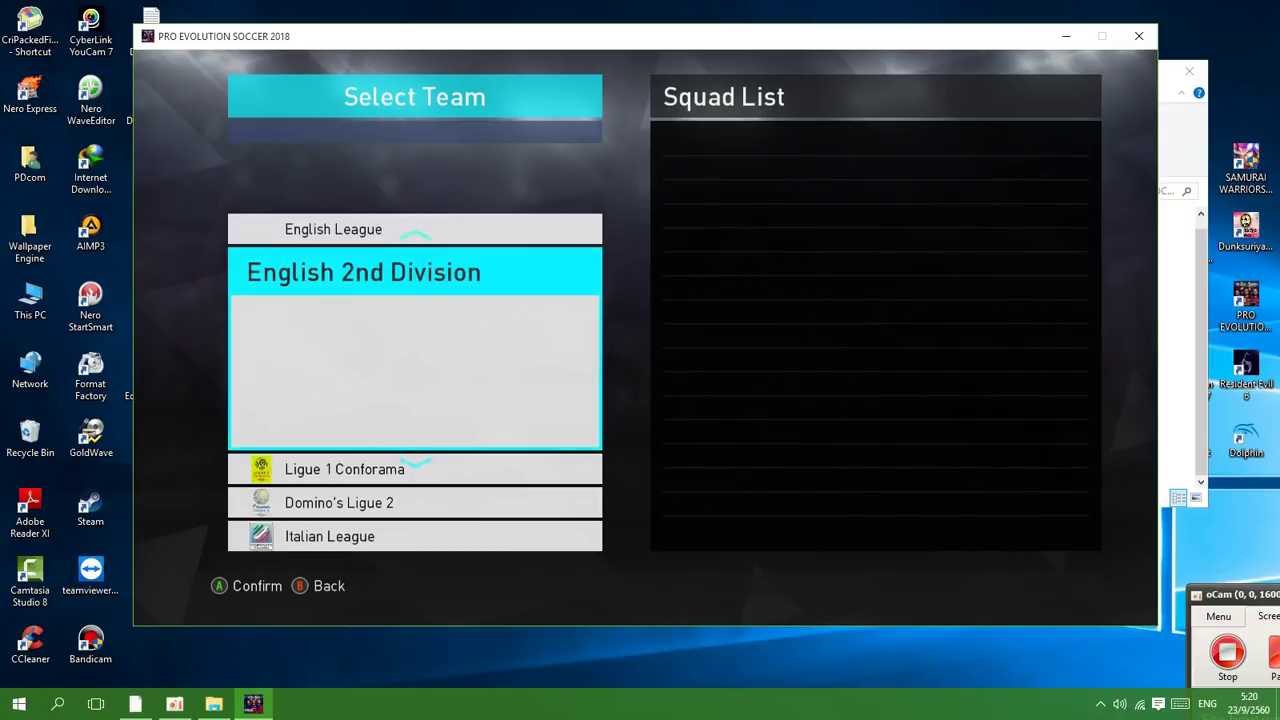
key(Down)
key(Down)
key(Down)
key(Down)
key(Down)
key(Down)
key(Down)
key(Down)
key(Down)
key(Down)
key(Down)
key(Down)
key(Down)
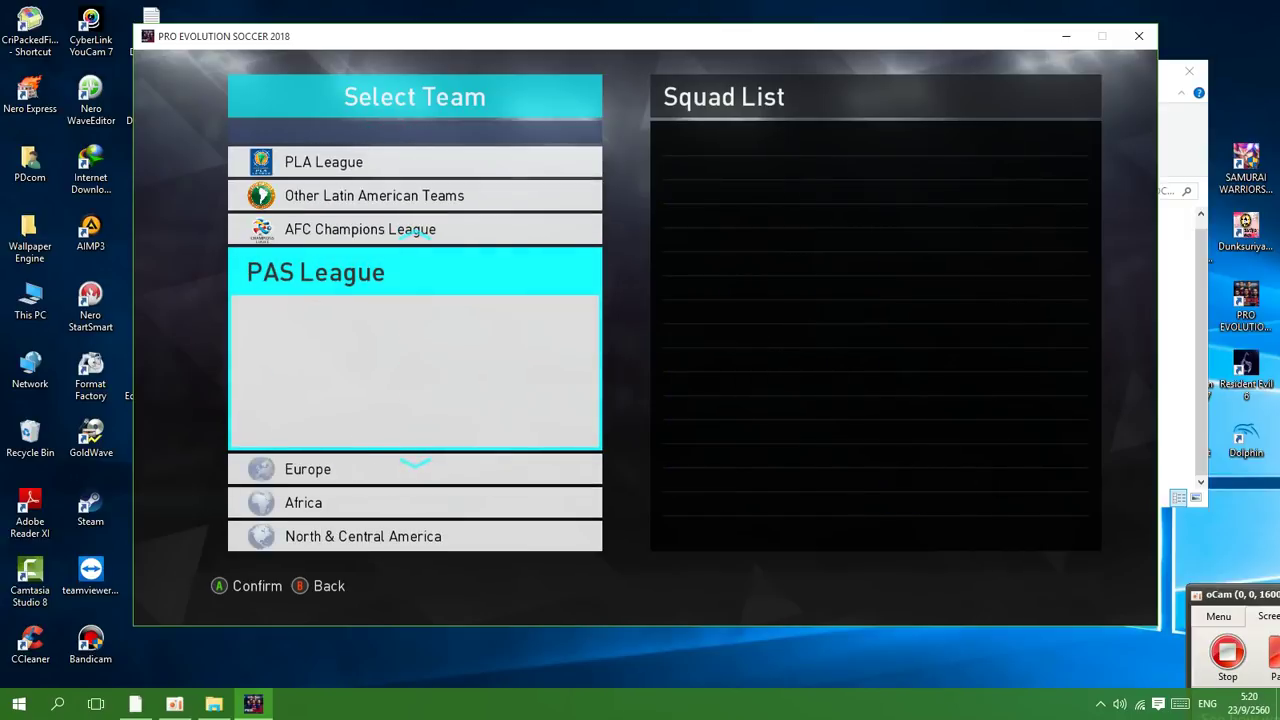
key(Down)
key(Down)
key(Down)
key(Down)
key(Down)
key(Down)
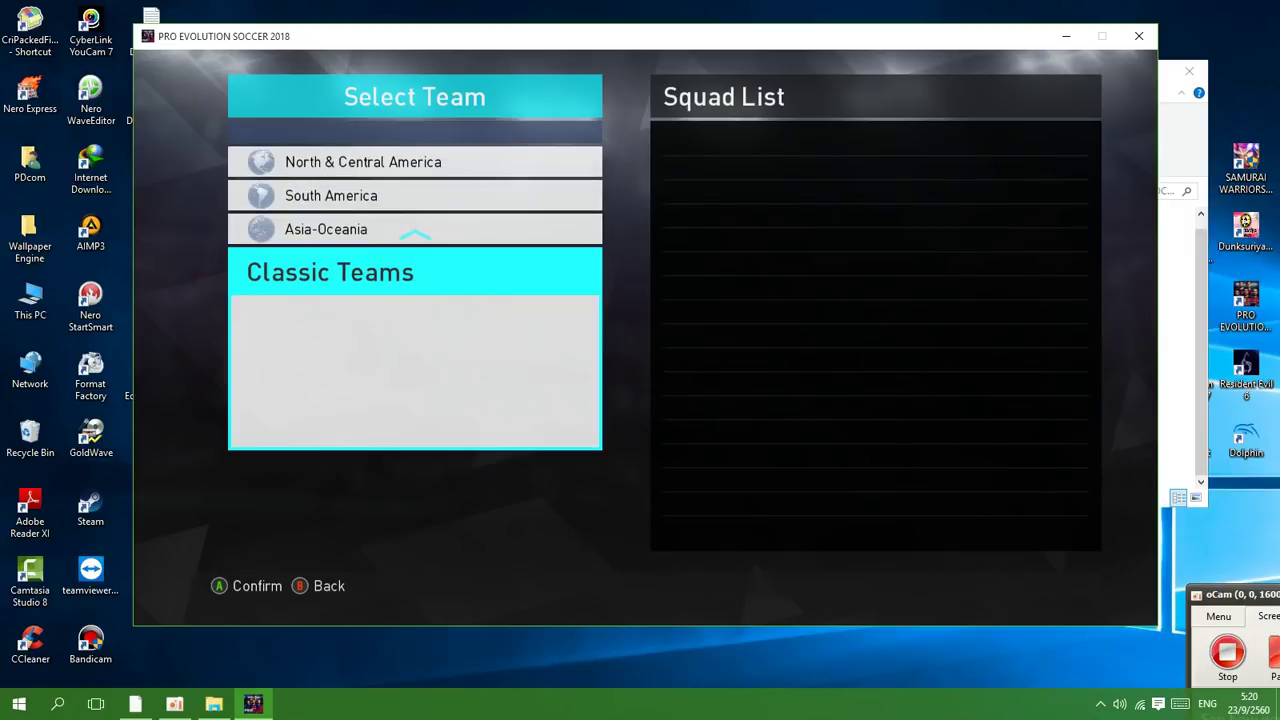
Step: Look back up the league list to PAS League, and return to the Edit Menu
key(Up)
key(Up)
key(Up)
key(Up)
key(Up)
key(Up)
key(Up)
key(Up)
key(Up)
key(Up)
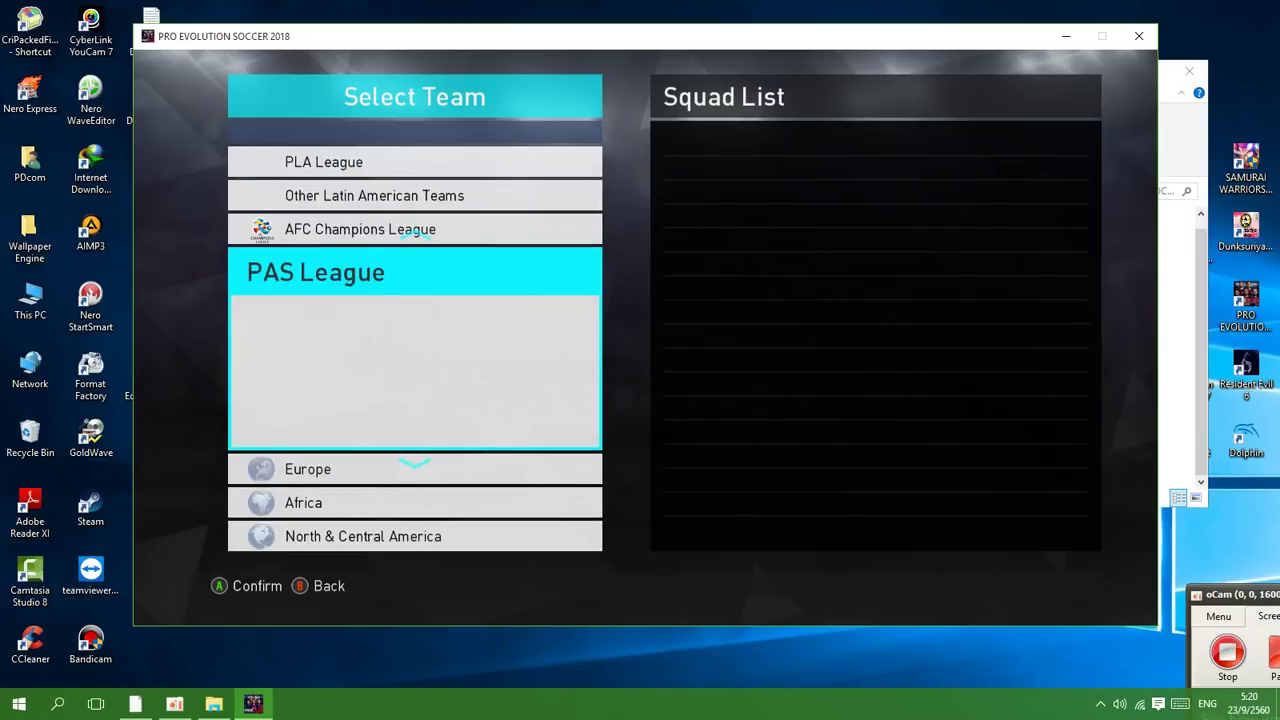
key(Escape)
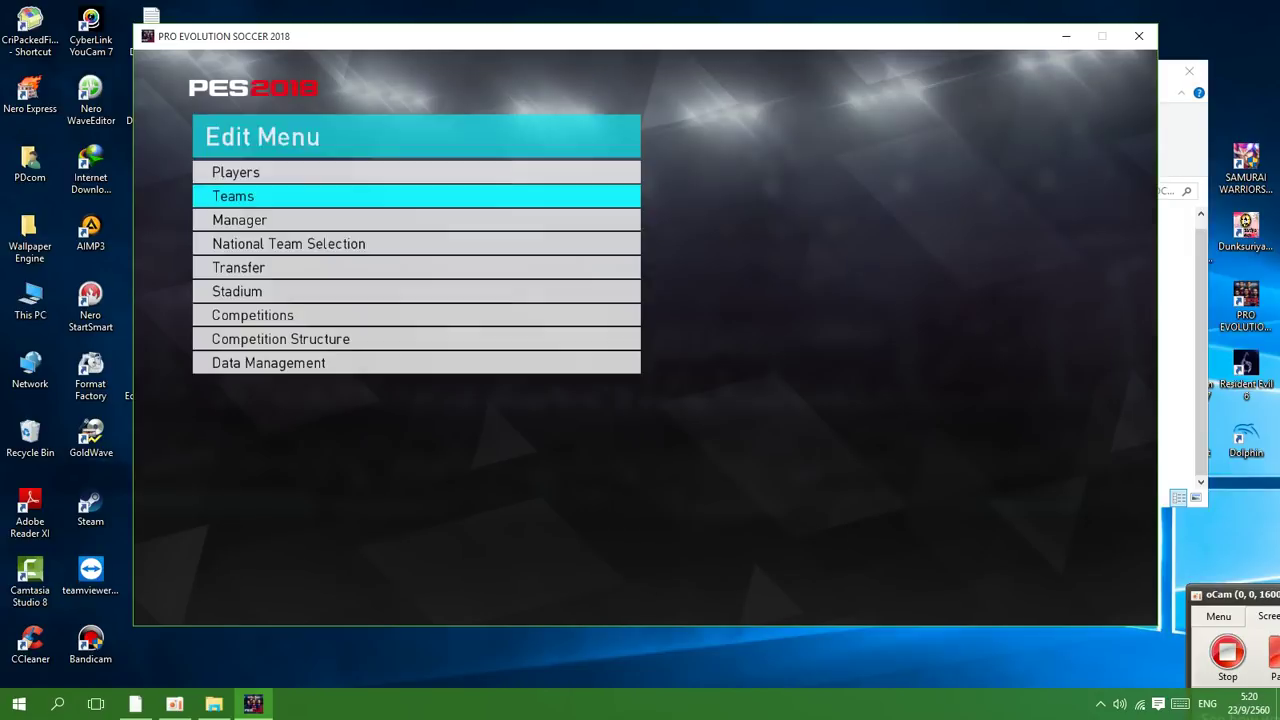
Step: Open the team selection in the Players editor and look through its leagues
key(Up)
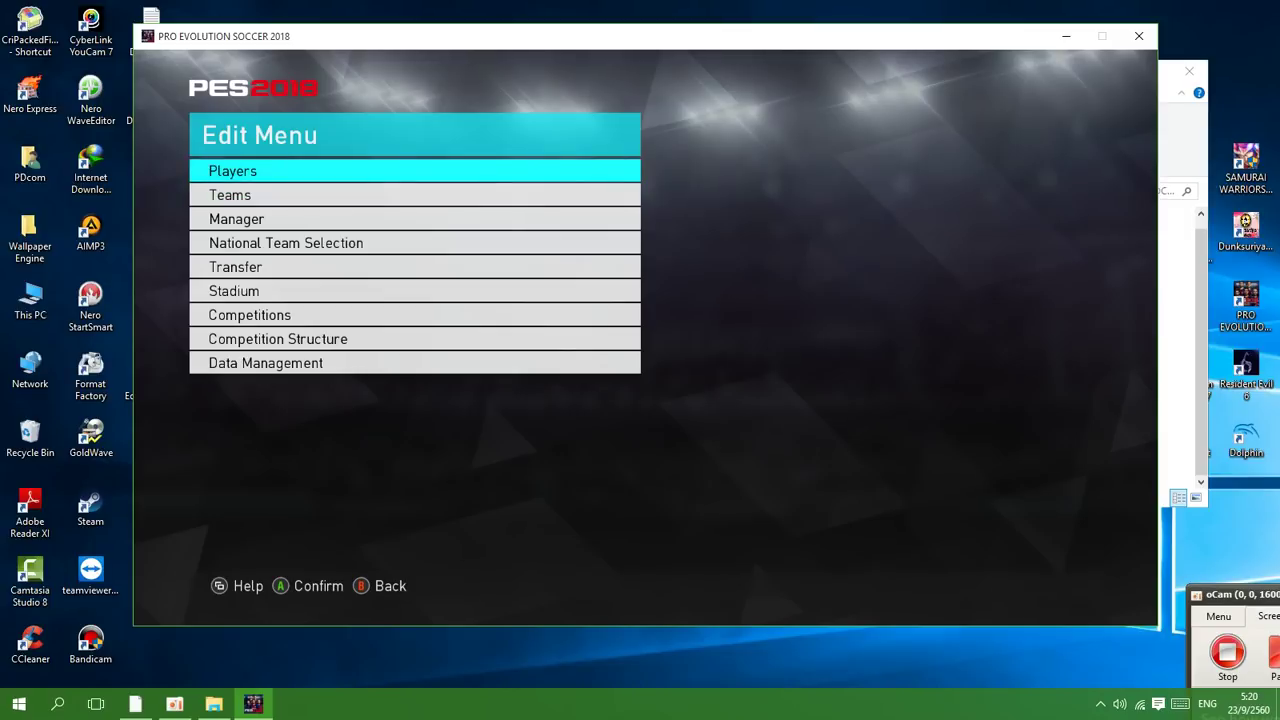
key(Return)
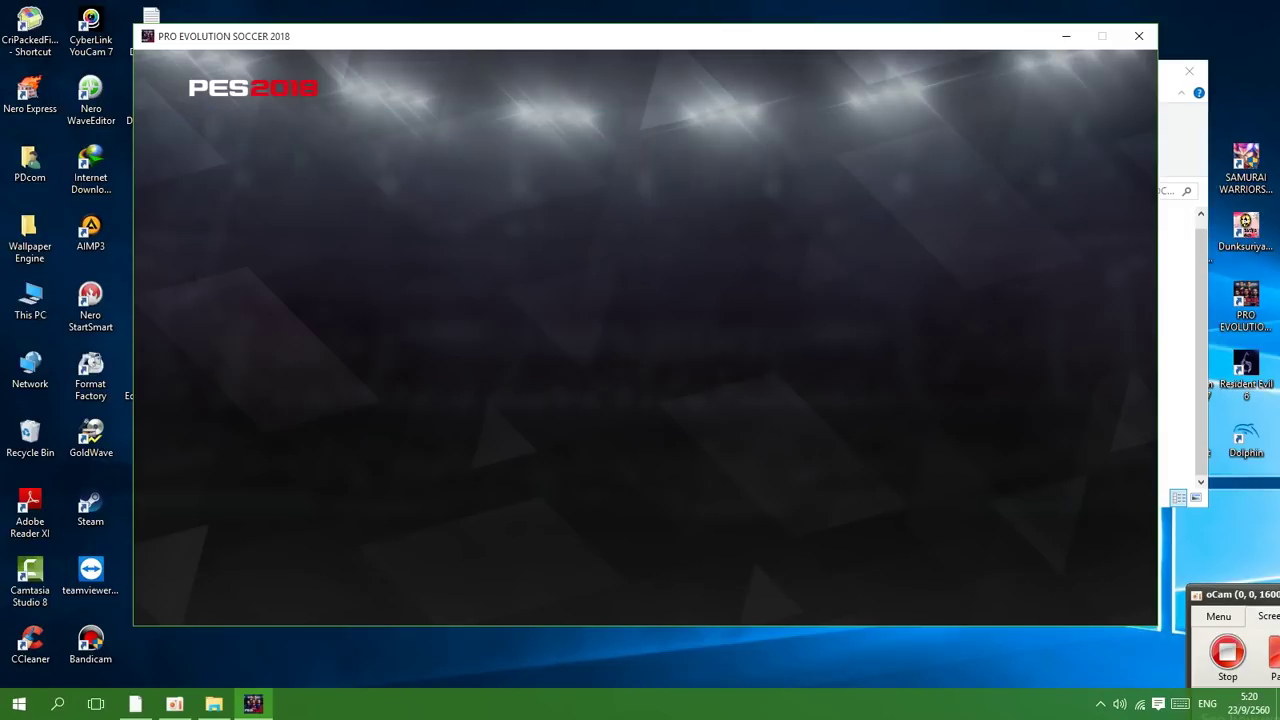
key(Down)
key(Return)
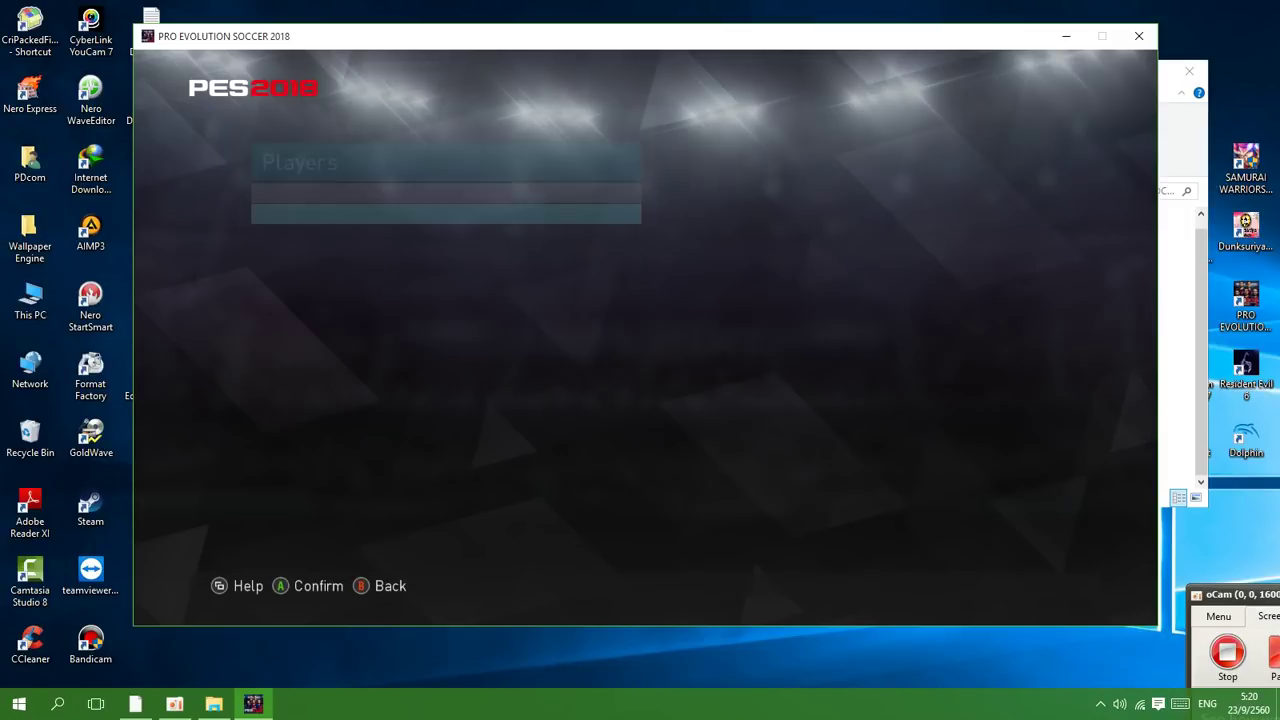
key(Down)
key(Down)
key(Down)
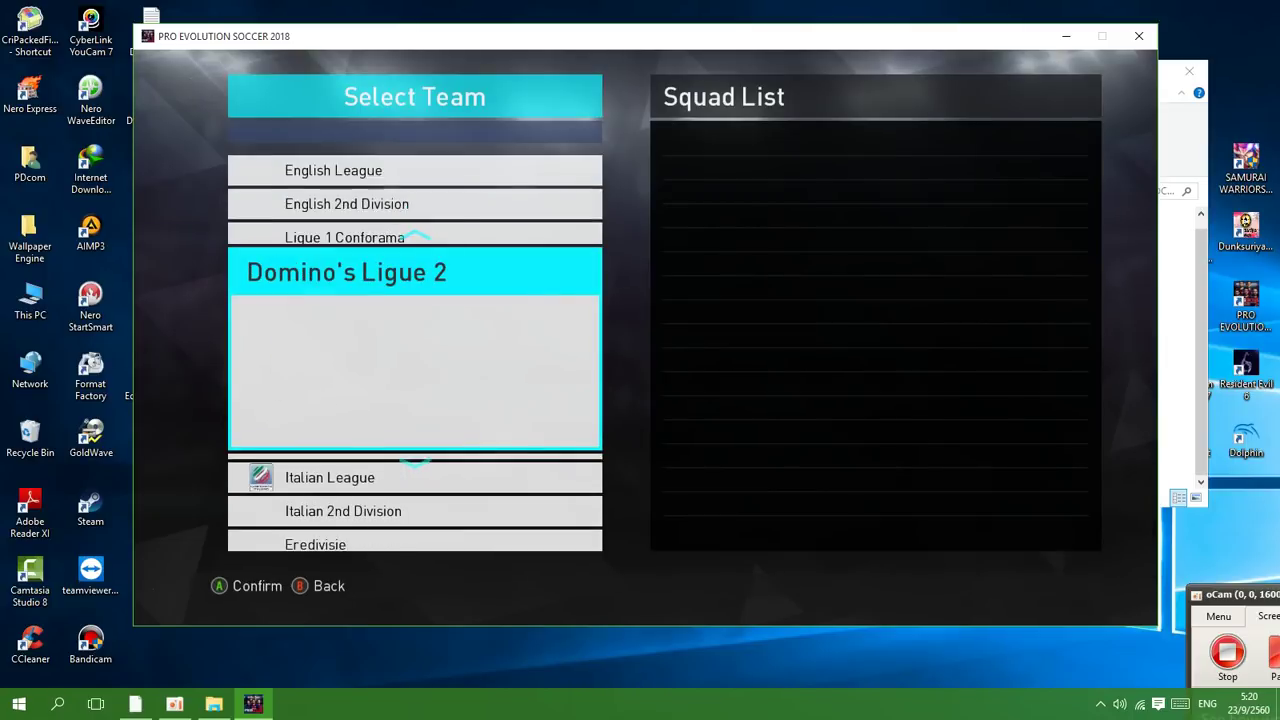